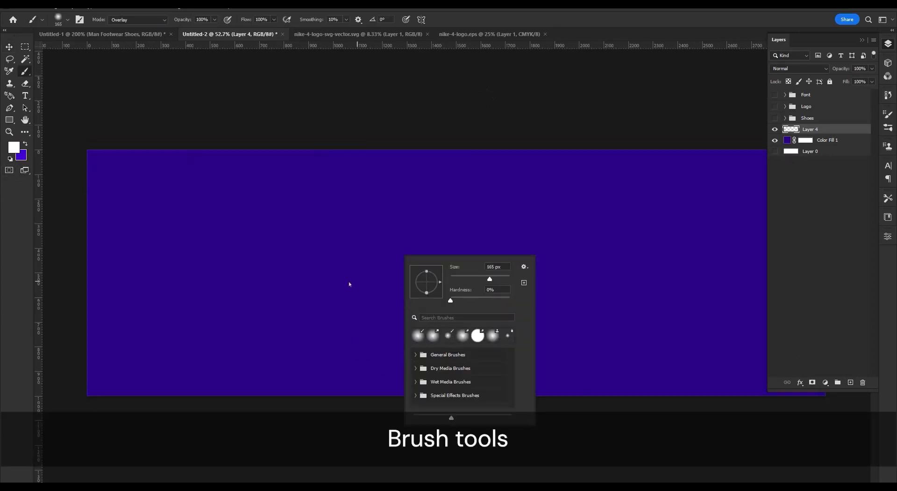
Enlarge the soft brush to 432 px, try a white dab on the canvas and undo it.
left_click_drag(489, 279, 501, 279)
left_click(380, 266)
key("ctrl+z")
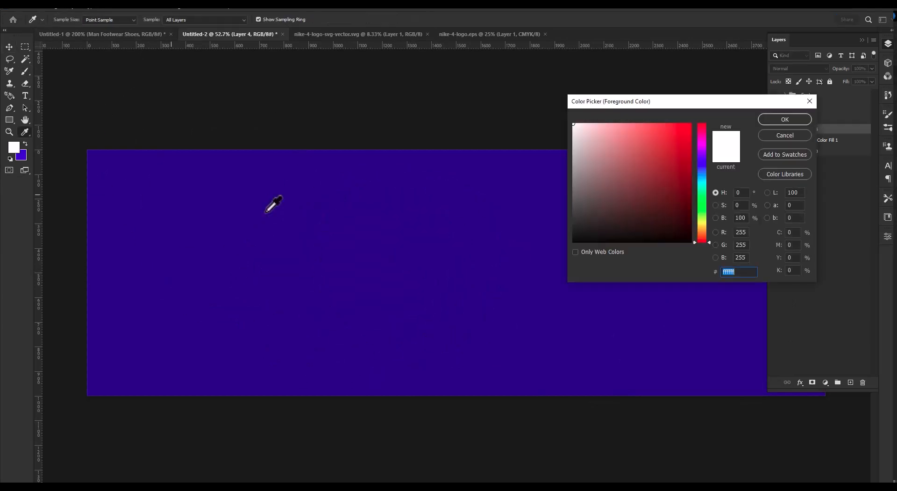
Choose light green as the foreground colour and paint one soft dab near the middle of the canvas.
left_click(701, 204)
mouse_move(668, 134)
left_mouse_down()
mouse_move(637, 126)
mouse_move(653, 137)
left_mouse_up()
left_click_drag(702, 206, 702, 217)
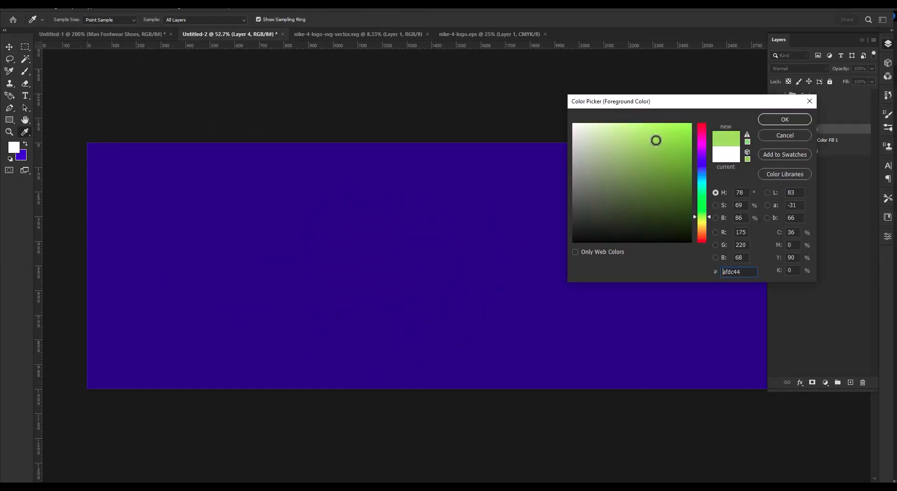
key("Return")
key("b")
left_click(437, 265)
Enlarge the green glow until it spreads across most of the banner and reposition it near the centre.
key("ctrl+t")
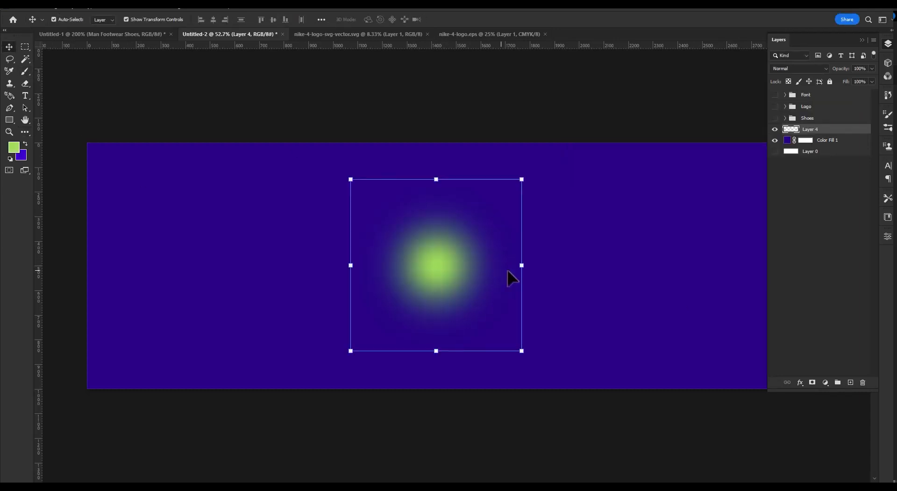
left_click_drag(520, 263, 848, 260)
left_click_drag(604, 301, 477, 302)
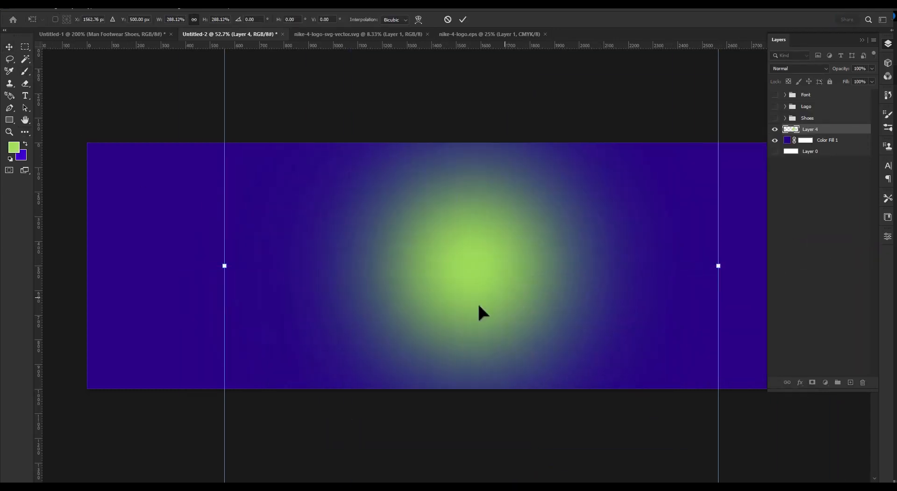
left_click_drag(224, 266, 64, 262)
left_click_drag(414, 285, 448, 273)
left_click(463, 19)
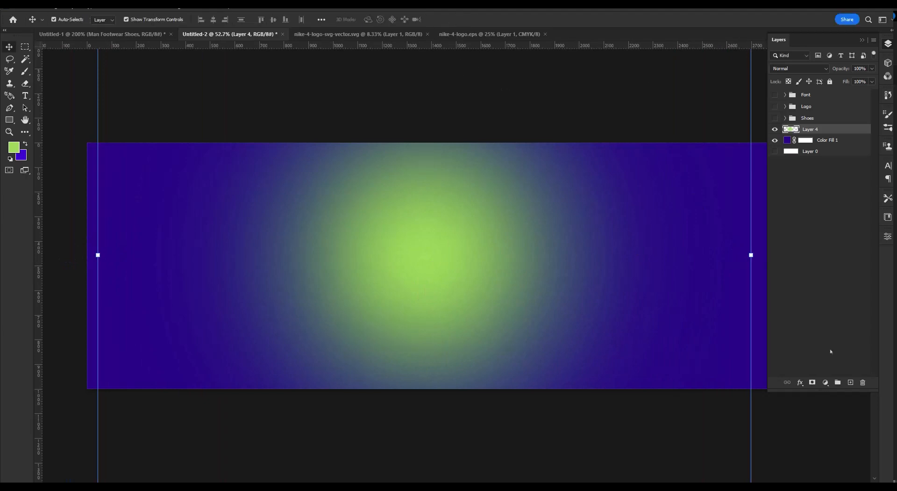
Set the blend mode of the green glow on Layer 4 to Hard Light.
left_click(801, 68)
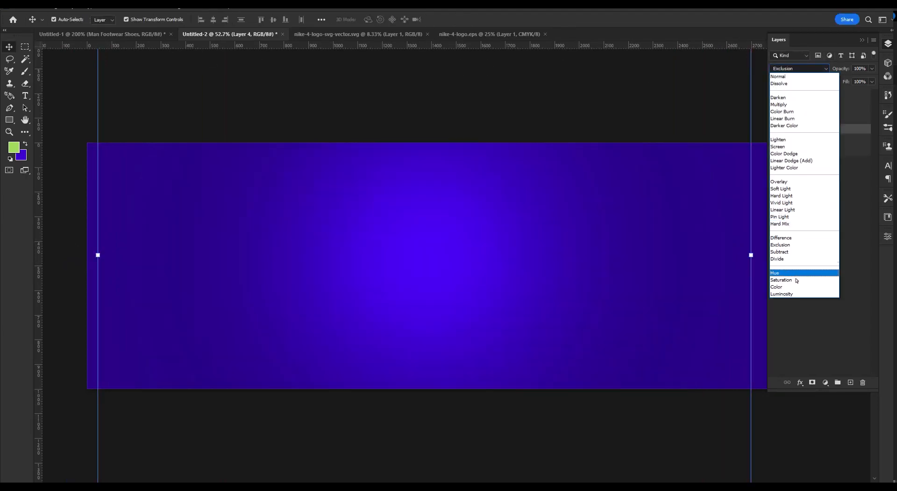
left_click(787, 200)
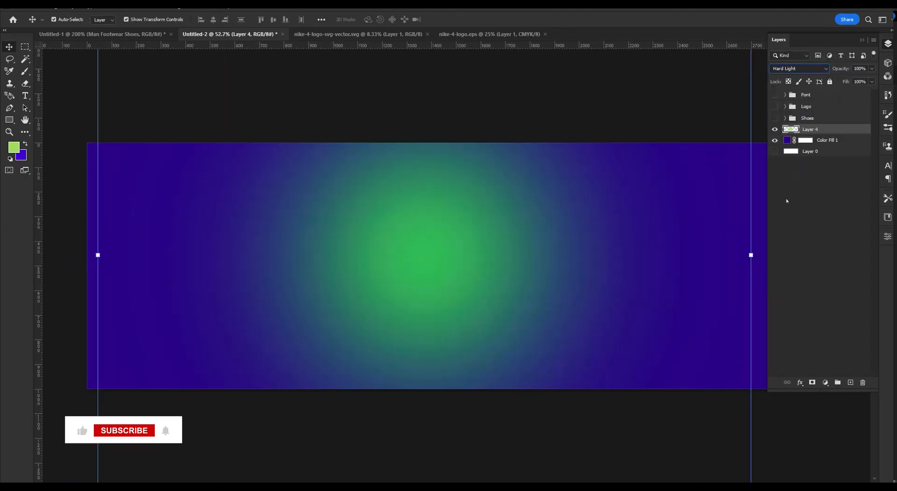
left_click(800, 69)
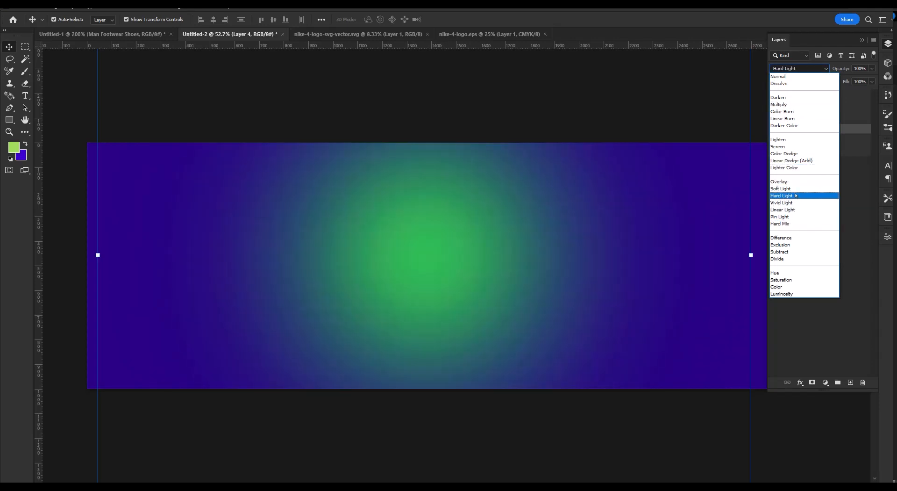
left_click(796, 195)
Duplicate the green glow, scale the copy to about 180% and move it toward the banner's upper right.
scroll(477, 266, "down", 3)
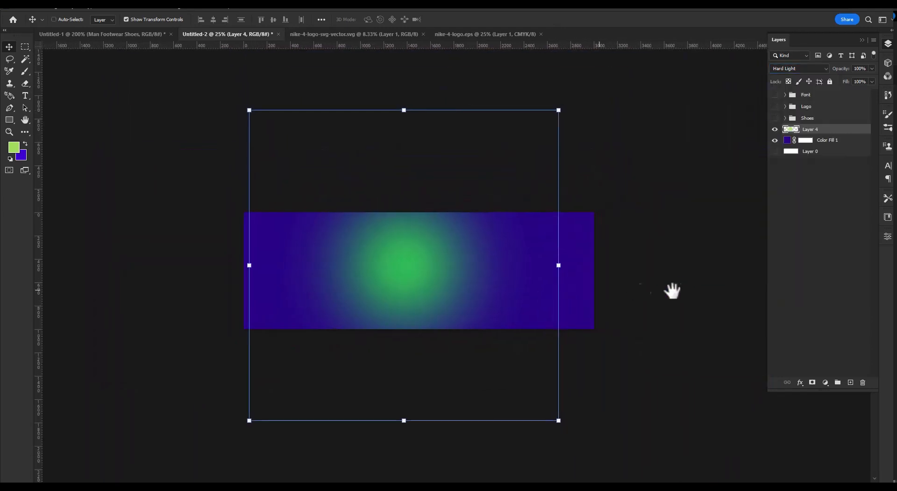
left_click_drag(435, 291, 625, 260)
left_click_drag(603, 356, 603, 460)
key("ctrl+z")
left_click_drag(450, 202, 202, 158)
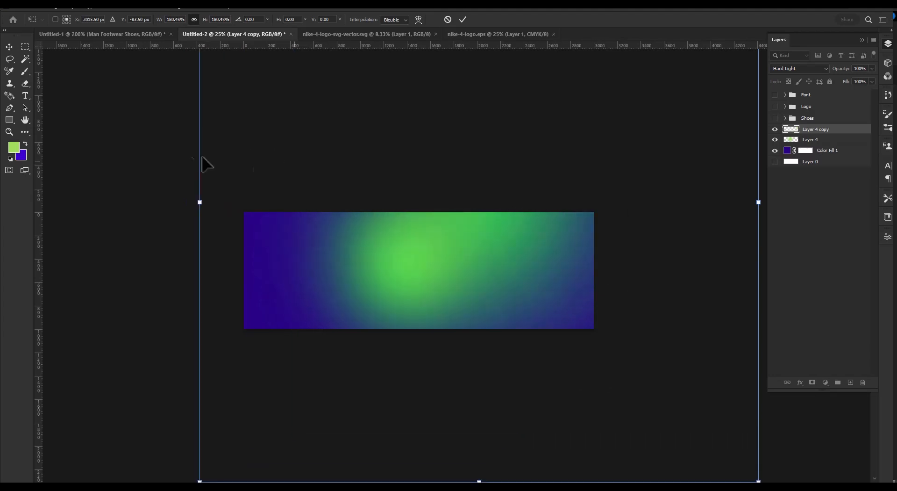
left_click_drag(506, 228, 556, 212)
key("Return")
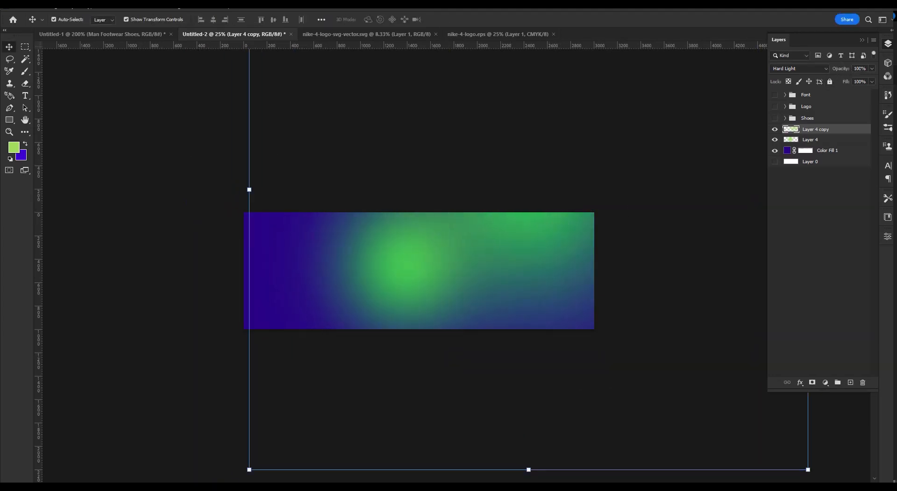
Set the Layer 4 copy glow to 50% opacity and apply a Gaussian Blur with a 5 px radius.
type("50")
key("Return")
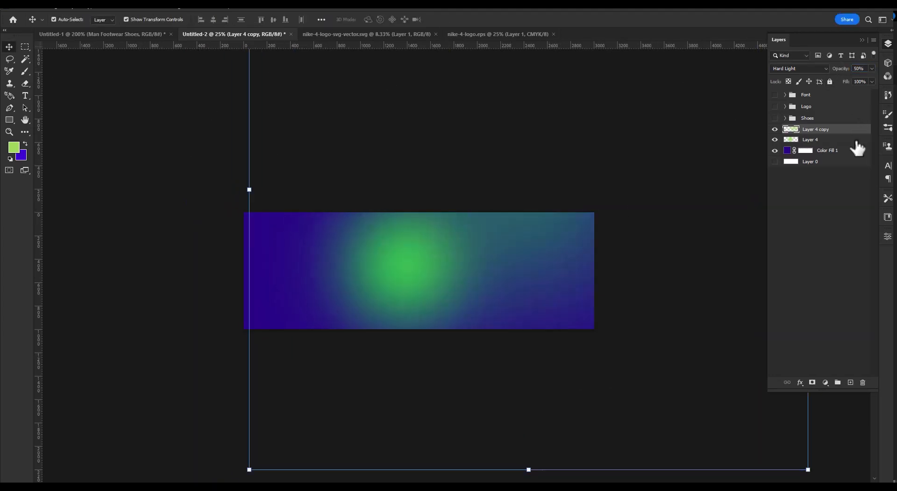
left_click(123, 9)
mouse_move(185, 129)
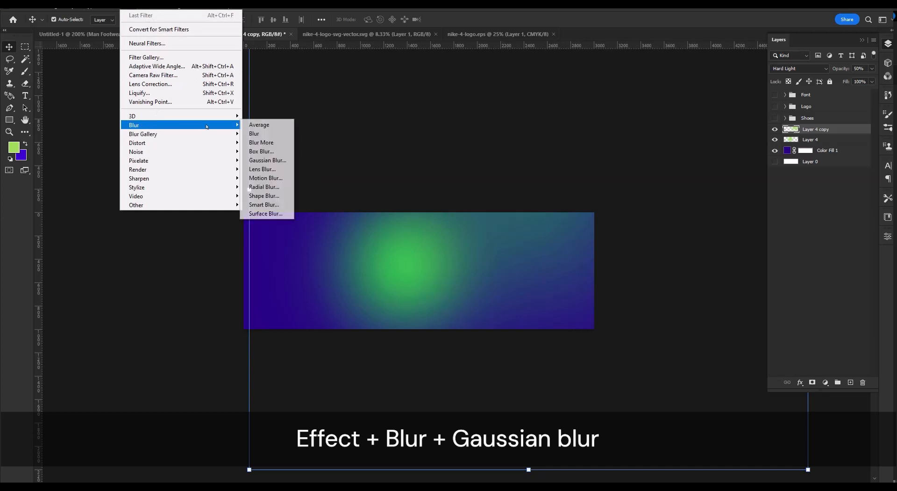
left_click(267, 161)
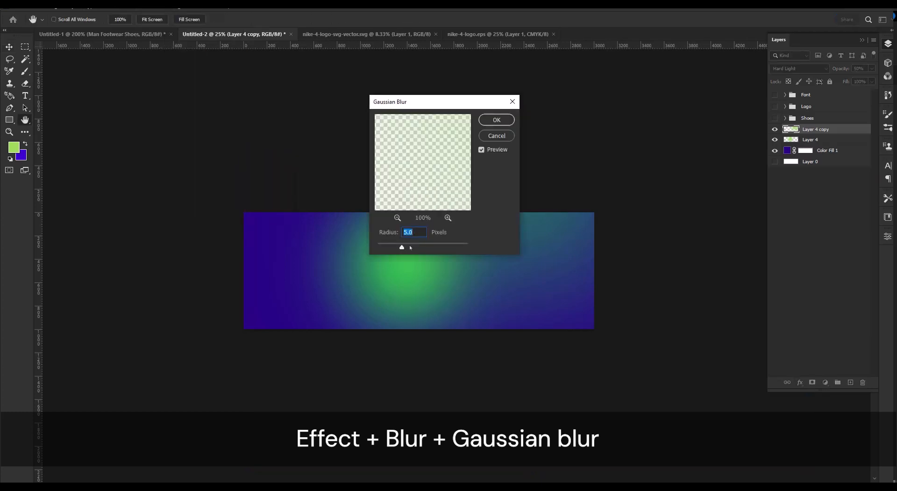
left_click(496, 120)
key("v")
left_click(804, 169)
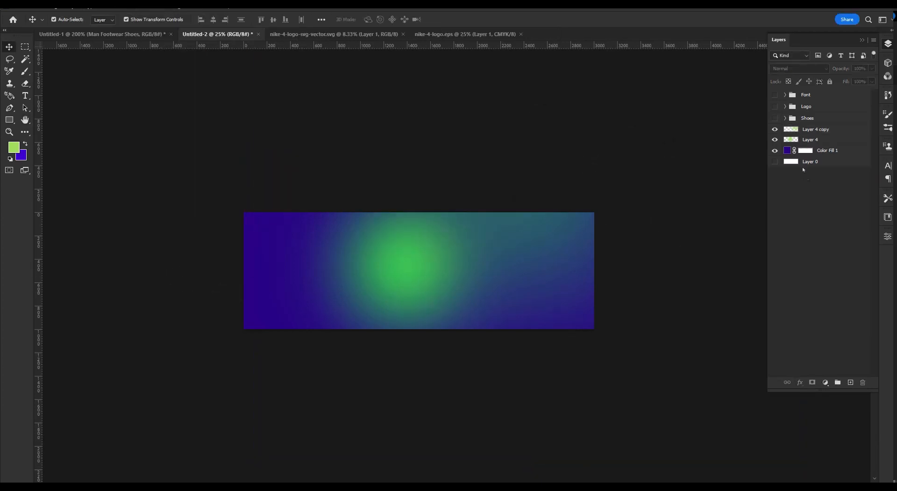
Show the Shoes group, position the shoe over the glow and scale it to about 32%.
left_click(775, 118)
left_click_drag(487, 287, 424, 289)
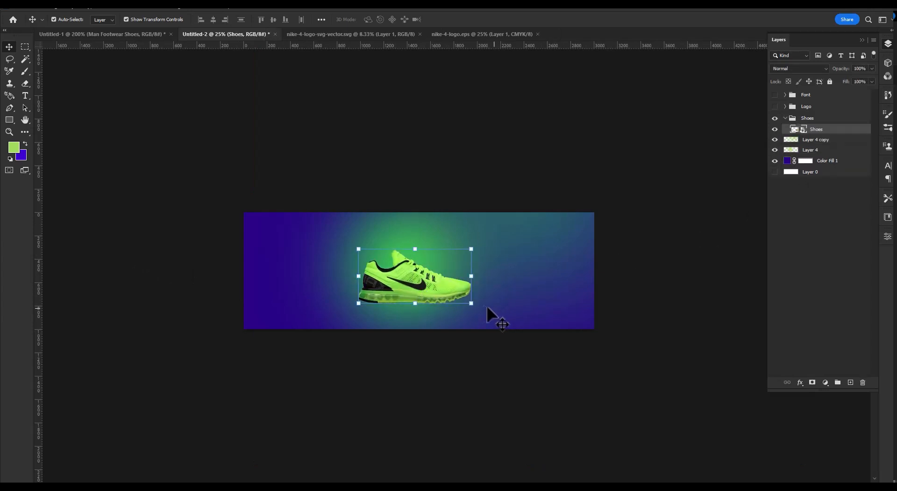
left_click_drag(477, 312, 469, 329)
left_click_drag(465, 275, 511, 275)
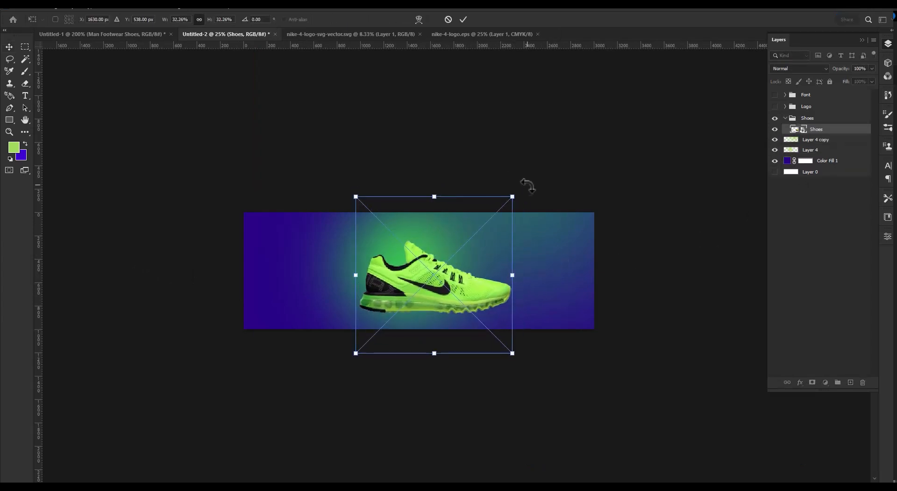
Rotate the shoe clockwise by about 26° with the toe pointing down, then fine-tune its size and position.
left_click_drag(526, 187, 554, 237)
left_click_drag(438, 291, 437, 283)
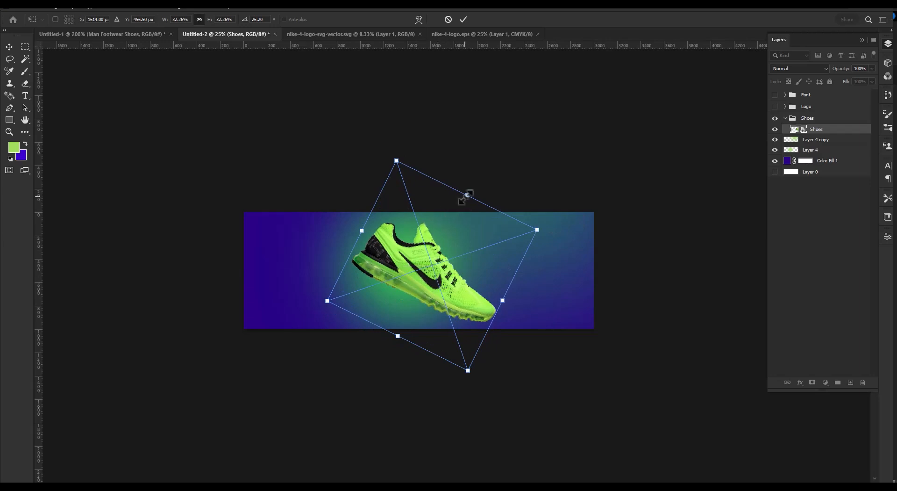
left_click_drag(467, 196, 462, 207)
left_click_drag(435, 283, 430, 277)
left_click_drag(493, 295, 494, 320)
key("Return")
left_click_drag(446, 257, 465, 276)
key("Return")
left_click(472, 384)
scroll(427, 268, "up", 3)
left_click_drag(494, 335, 530, 322)
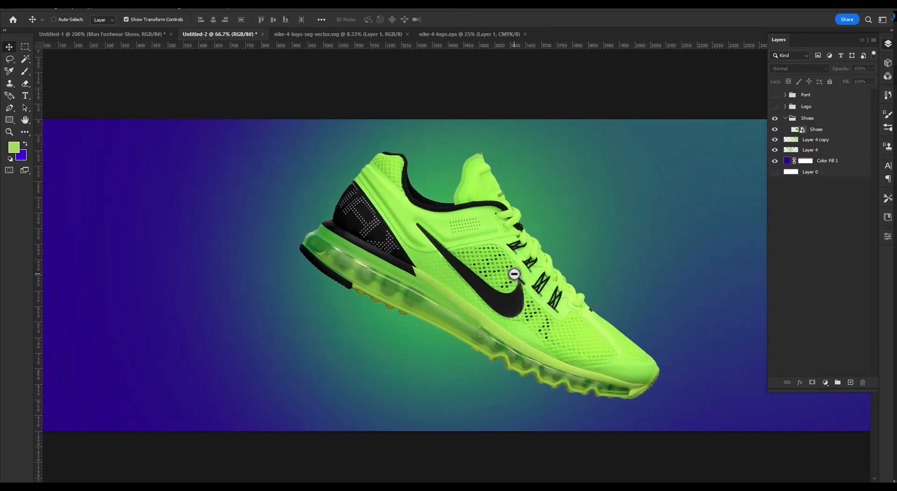
Reposition the glow layers Layer 4 copy and Layer 4 across the background behind the shoe.
scroll(513, 275, "down", 1)
left_click(558, 214)
left_click(441, 333)
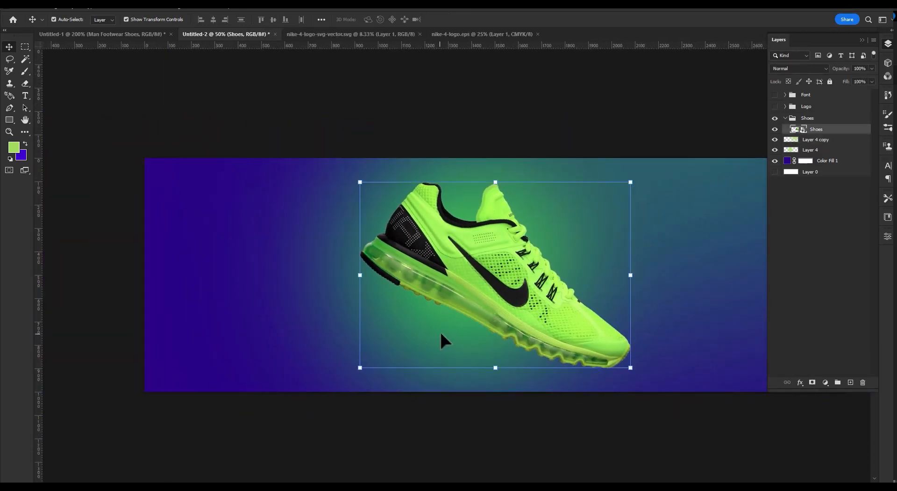
left_click(835, 140, "ctrl")
left_click_drag(512, 271, 625, 273)
left_click_drag(587, 253, 363, 240)
left_click(761, 190)
left_click(810, 150)
left_click_drag(223, 287, 476, 255)
left_click(735, 329)
Move the EXPLORE headline slightly upward across the shoe.
left_click(347, 266, "ctrl+alt")
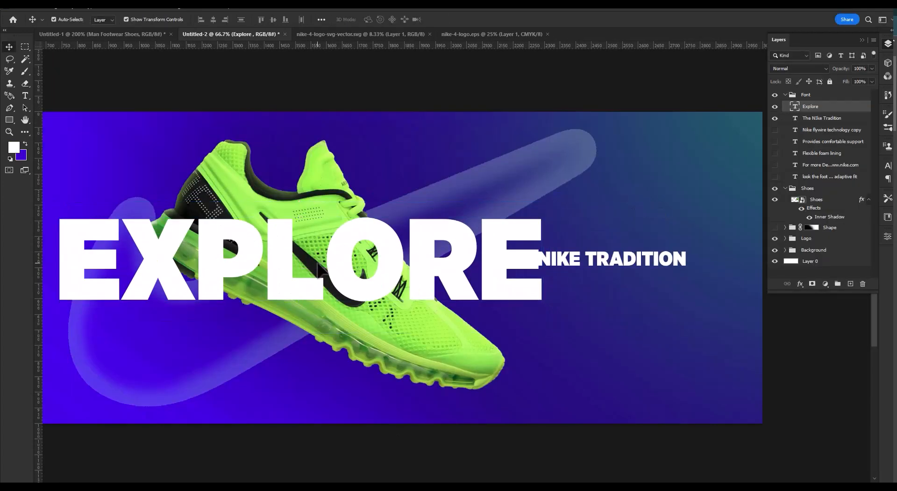
left_click_drag(349, 265, 460, 228)
mouse_move(556, 223)
left_mouse_down()
mouse_move(429, 244)
mouse_move(552, 236)
left_mouse_up()
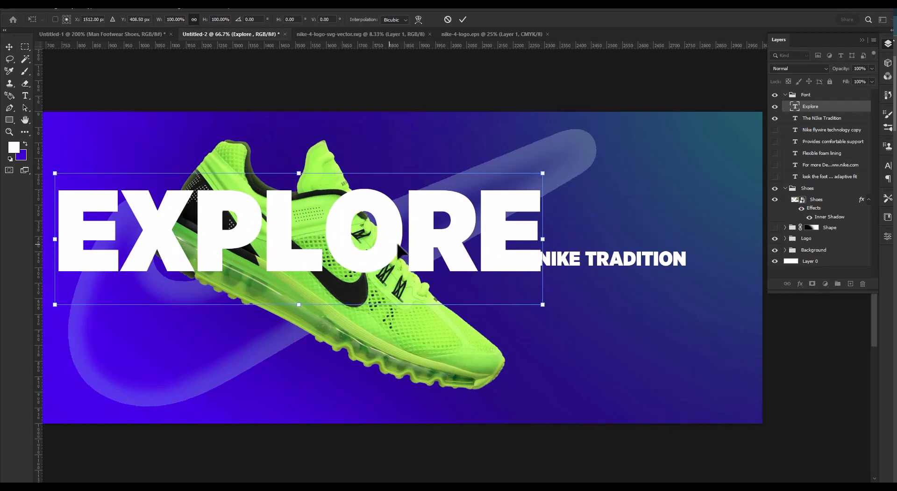
Place the Shoes group above the Font group and shift the EXPLORE headline slightly down and right behind the shoe.
left_click(784, 100)
left_click(785, 95)
mouse_move(824, 108)
left_mouse_down()
mouse_move(821, 116)
mouse_move(820, 92)
left_mouse_up()
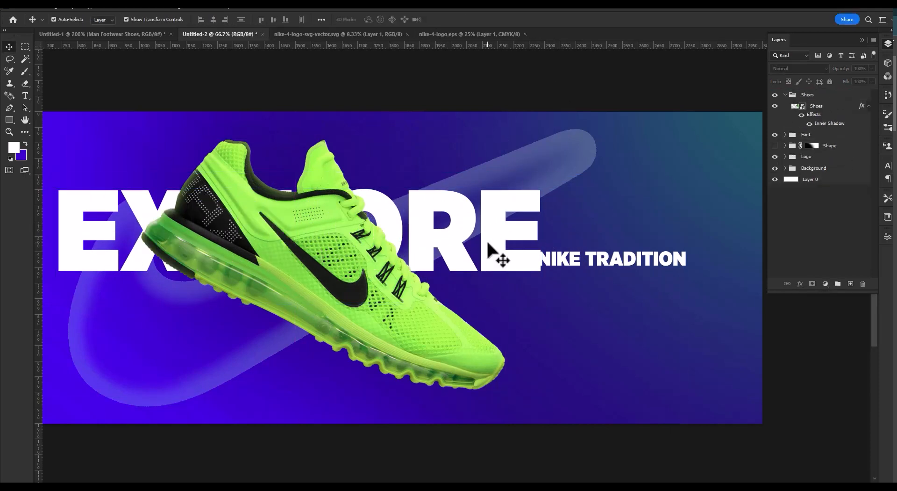
left_click_drag(494, 250, 514, 264)
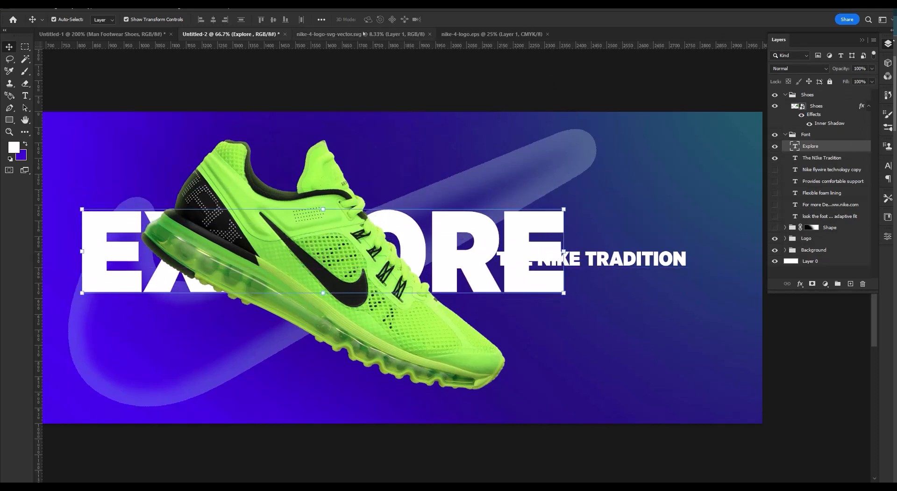
Duplicate the EXPLORE text layer and place the copy in the Shoes group above the shoe.
key("ctrl+j")
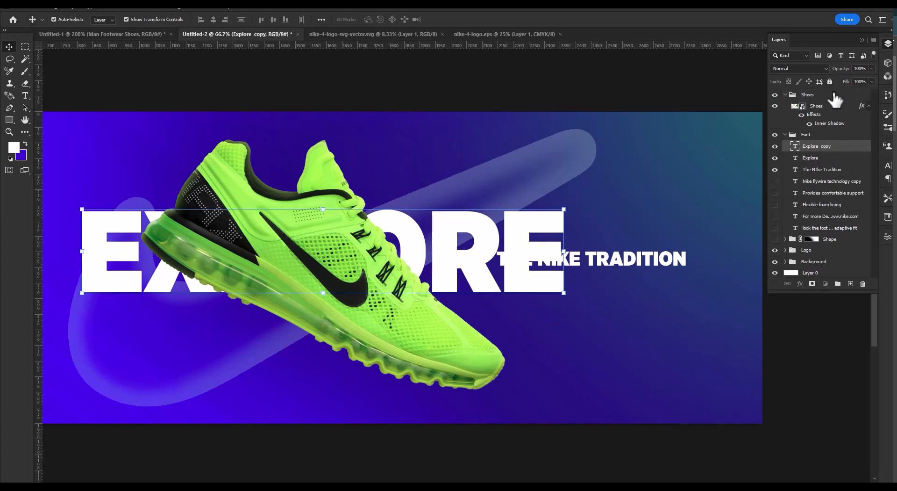
left_click_drag(832, 154, 815, 96)
left_click(815, 94)
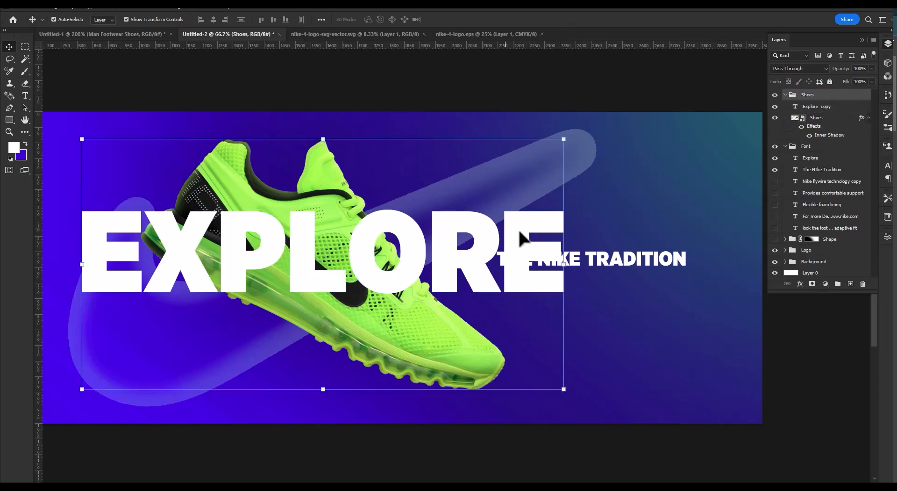
left_click(822, 106)
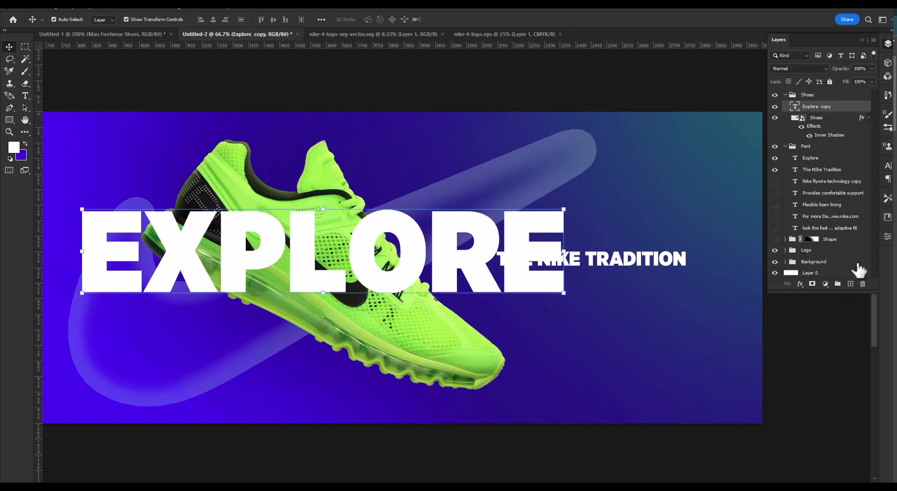
left_click(888, 166)
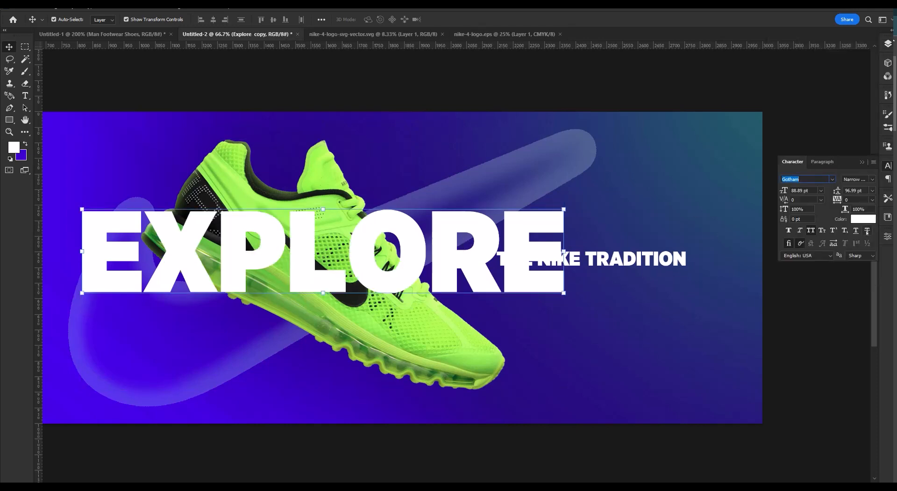
double_click(516, 233)
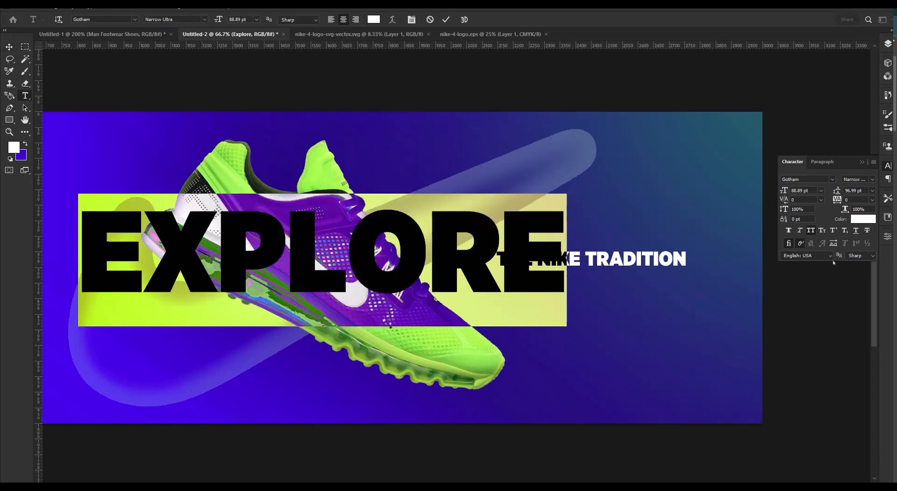
left_click(863, 219)
left_click(794, 135)
left_click(412, 20)
left_click(412, 20)
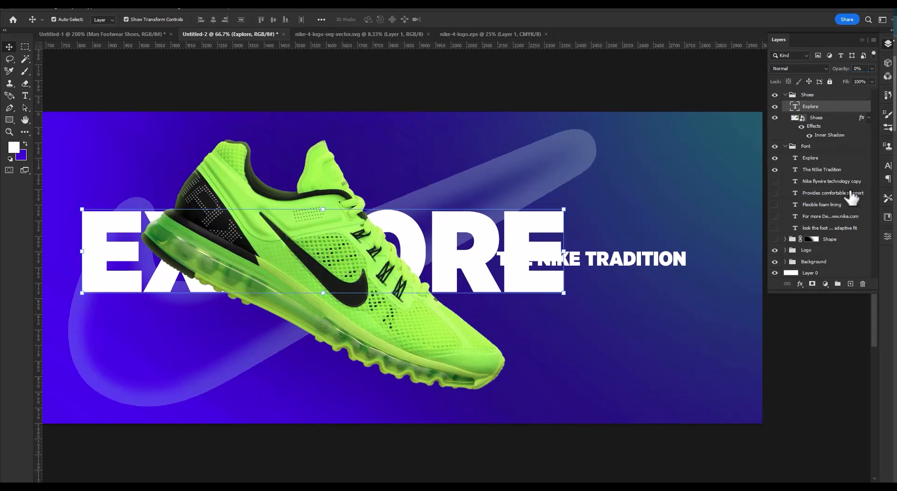
Set the opacity of the EXPLORE text copy in the Shoes group to 100%.
left_click(800, 283)
left_click(816, 294)
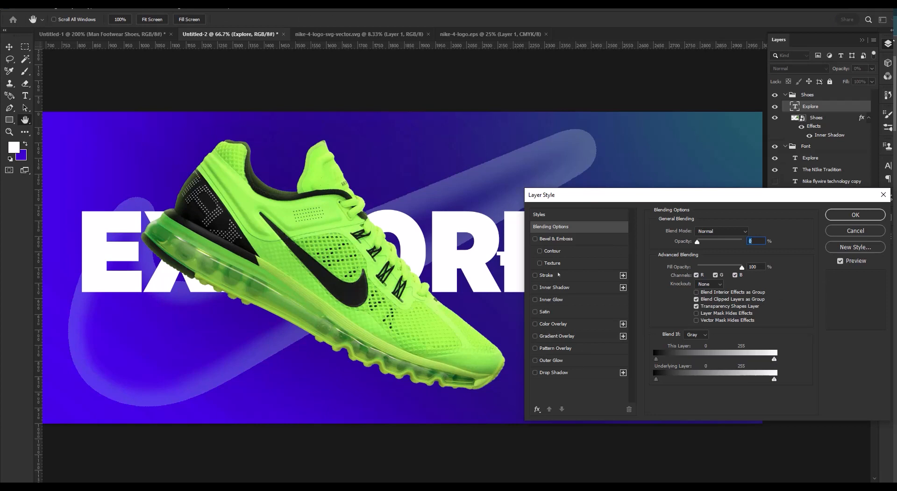
key("Return")
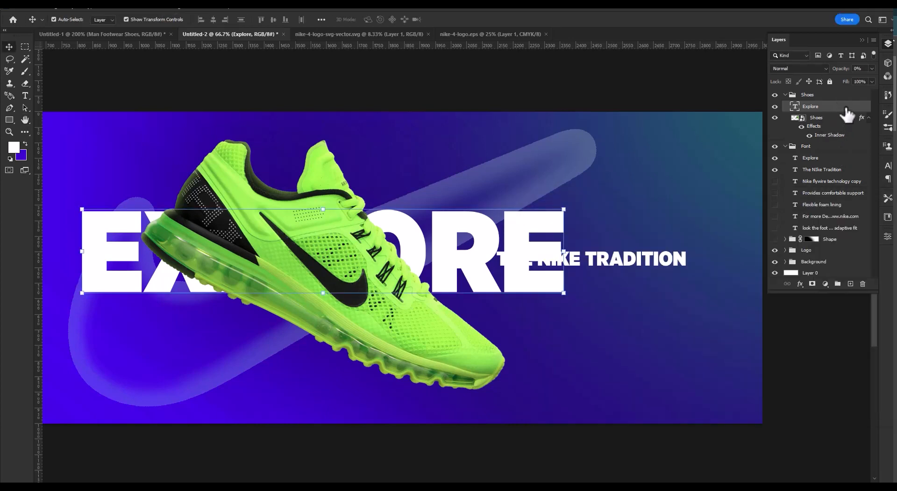
type("100")
key("Return")
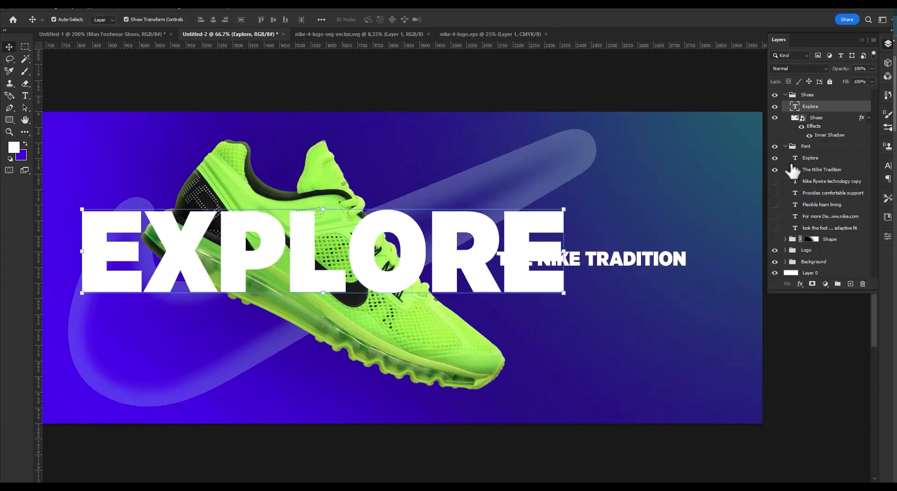
Hide the EXPLORE text in the Font group and set the fill opacity of the copy in the Shoes group to 0%.
left_click(775, 159)
double_click(843, 109)
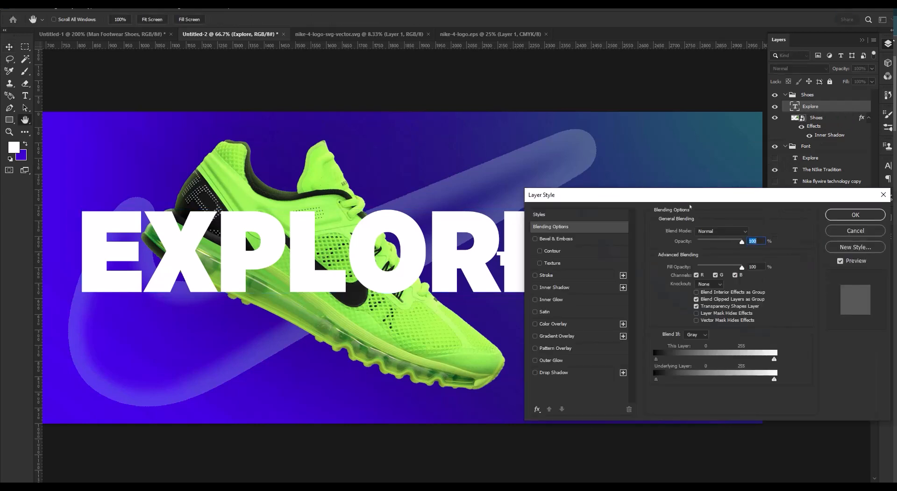
left_click_drag(674, 197, 624, 199)
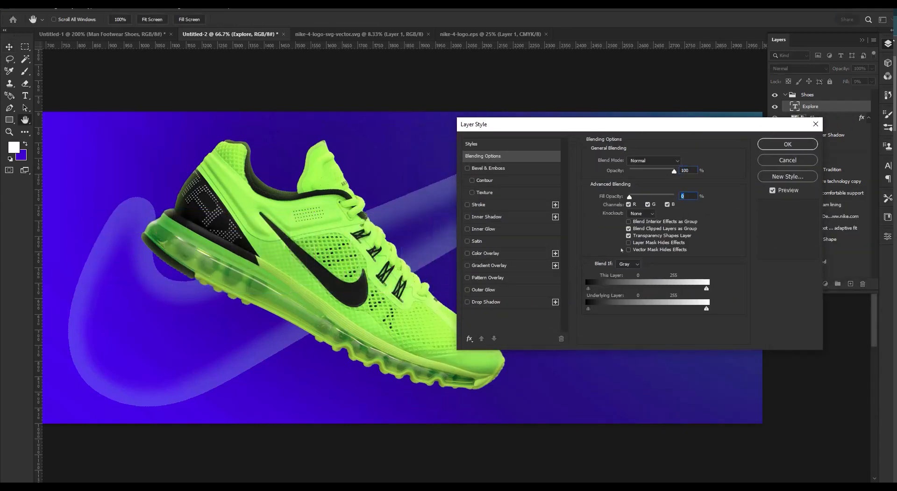
left_click_drag(638, 130, 603, 154)
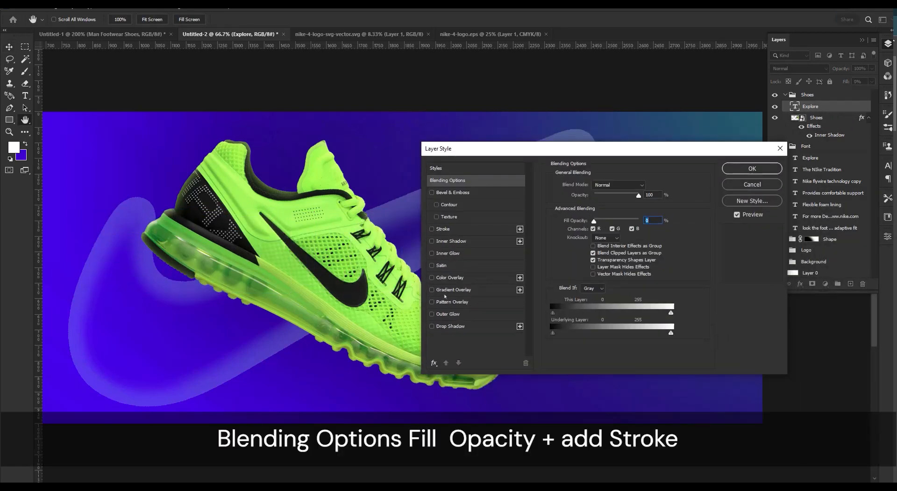
Add a white 3 px outside stroke at 91% opacity to the EXPLORE copy in the Shoes group.
left_click(462, 228)
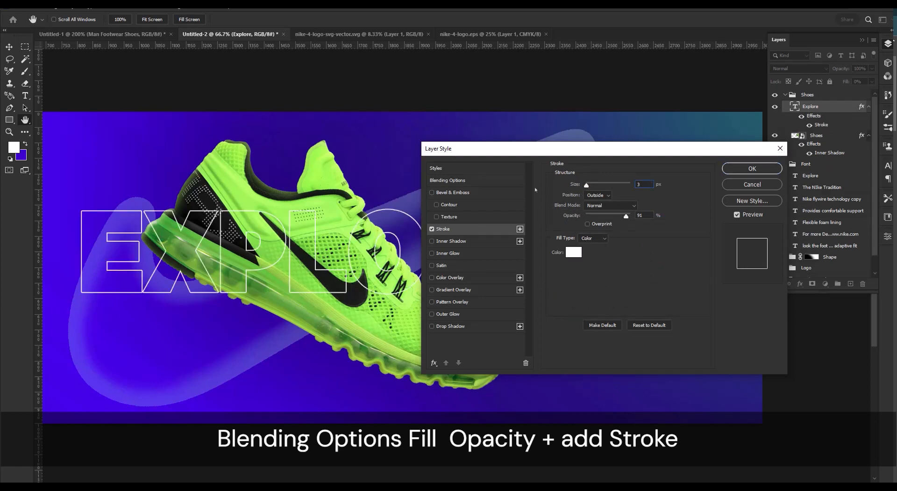
key("Return")
left_click(831, 136)
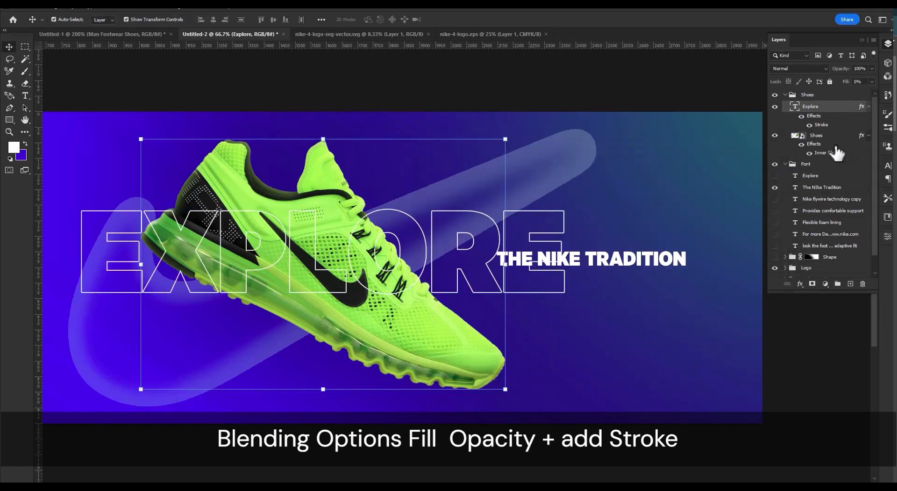
Show the solid EXPLORE text again and move its layer out of the Font group, directly above it.
left_click(821, 177)
left_click(775, 176)
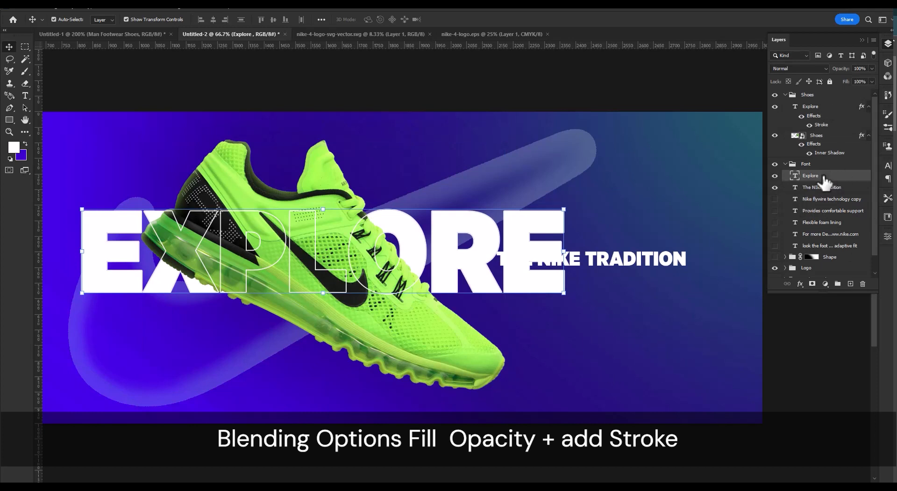
left_click_drag(823, 182, 824, 159)
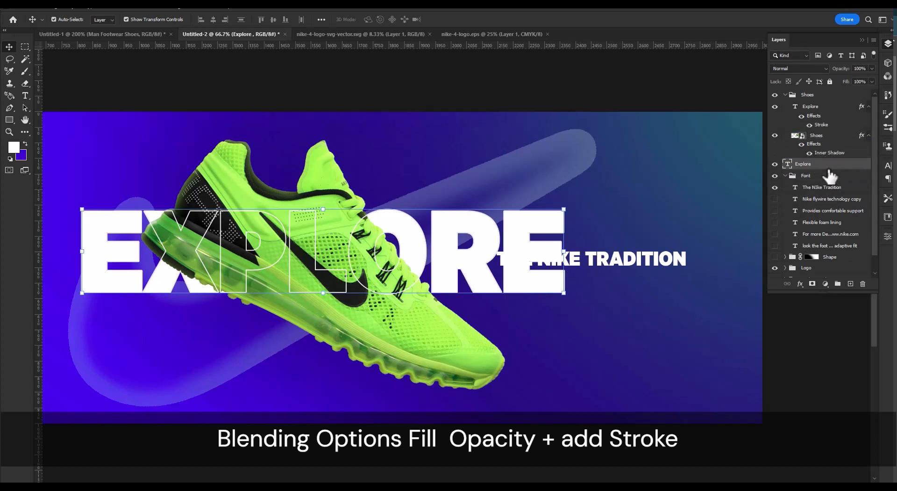
Link the outlined and solid EXPLORE layers and move them together slightly down and right.
left_click(823, 107, "ctrl")
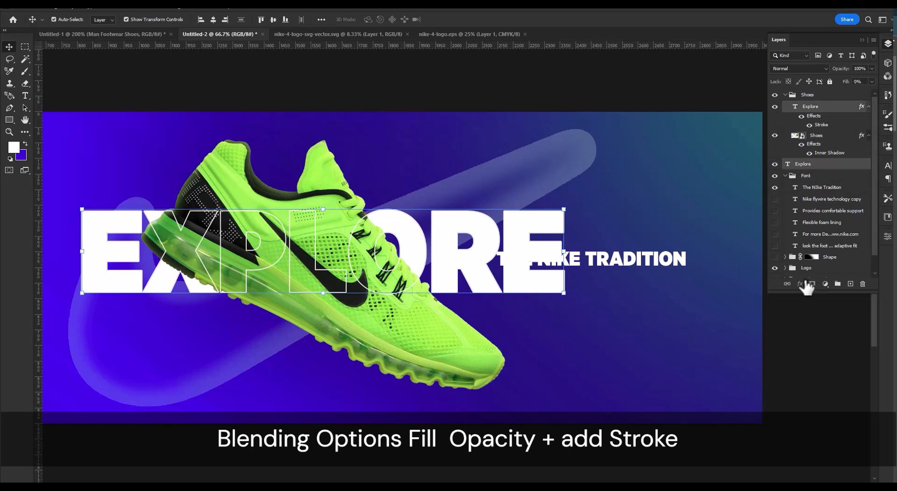
left_click(787, 283)
left_click_drag(465, 271, 472, 285)
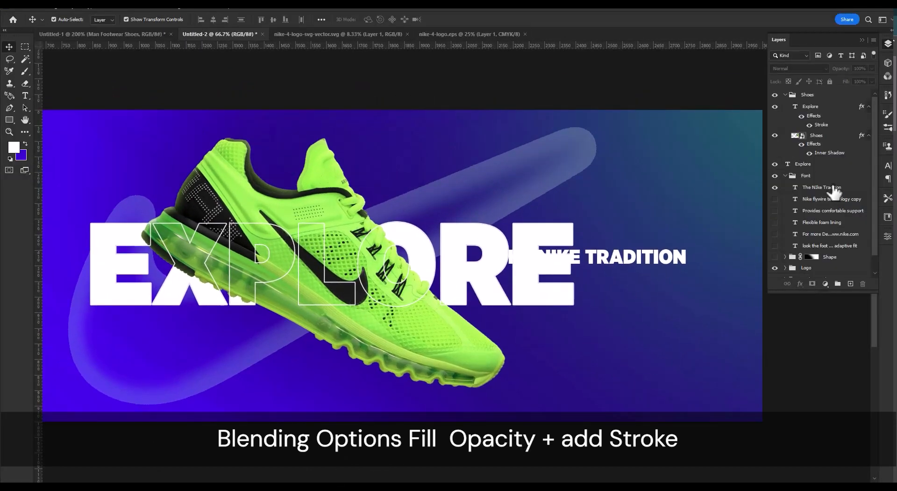
Try the Gotham Book style on the outlined EXPLORE text and settle on Medium.
left_click(832, 176)
left_click(821, 108)
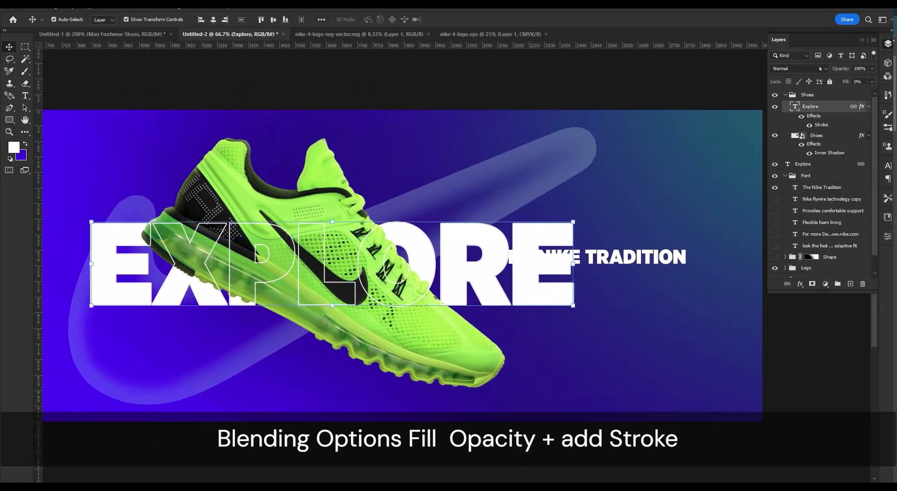
double_click(796, 107)
left_click(888, 166)
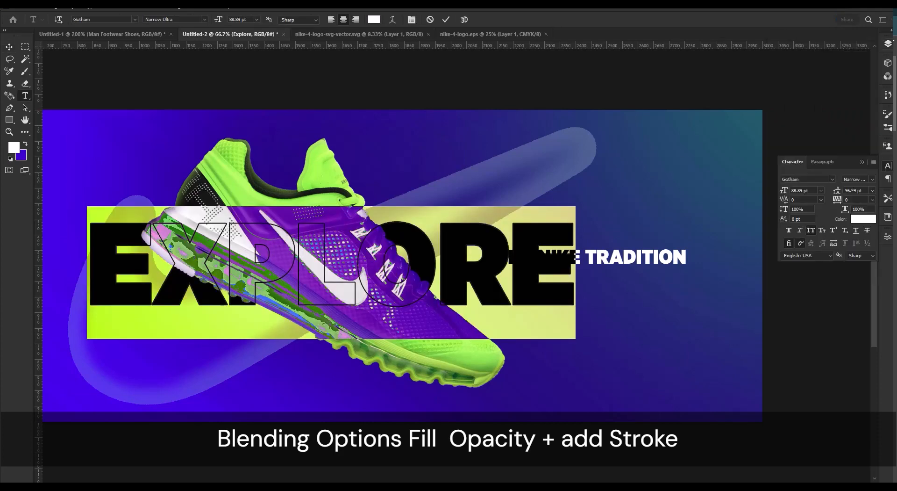
left_click(871, 179)
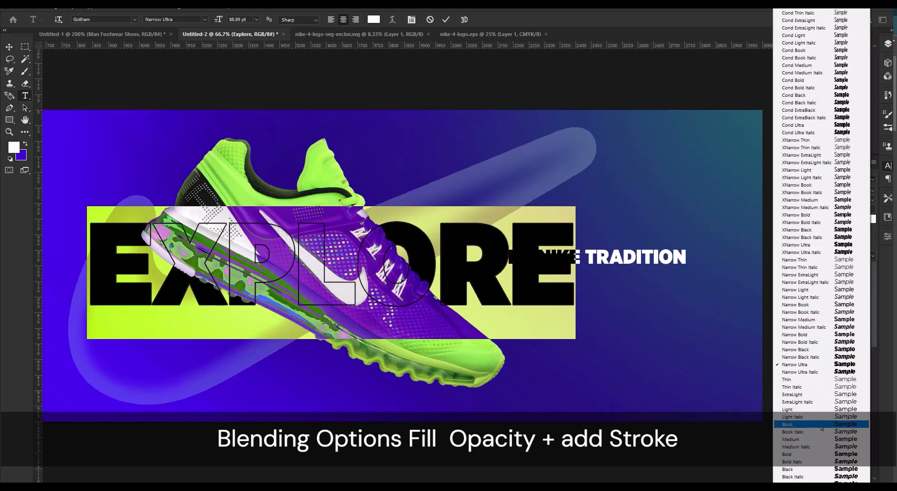
left_click(813, 424)
left_click(445, 20)
key("v")
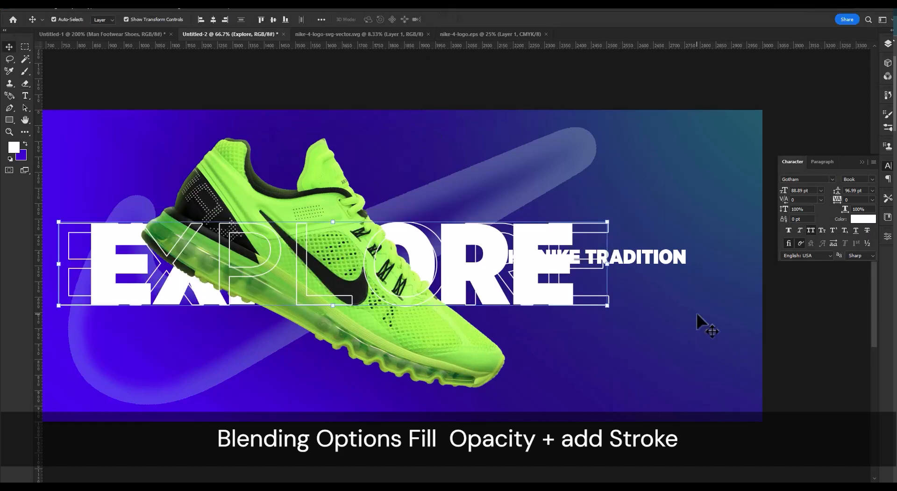
left_click(872, 179)
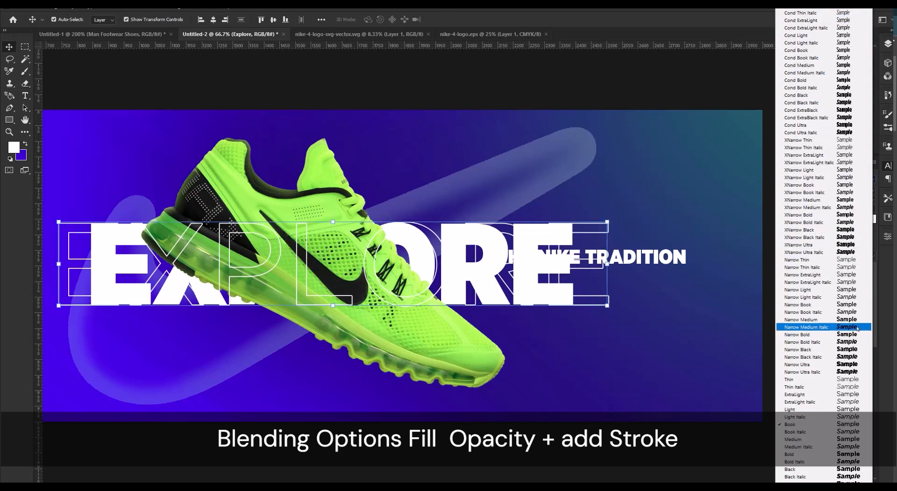
left_click(855, 441)
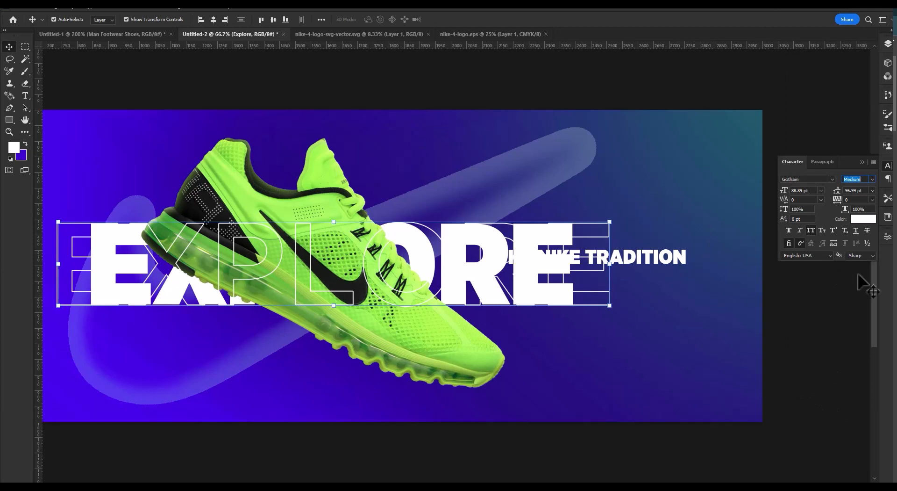
Change the solid EXPLORE text behind the shoe to the Gotham Medium style to match the outline.
left_click(887, 43)
left_click(823, 164)
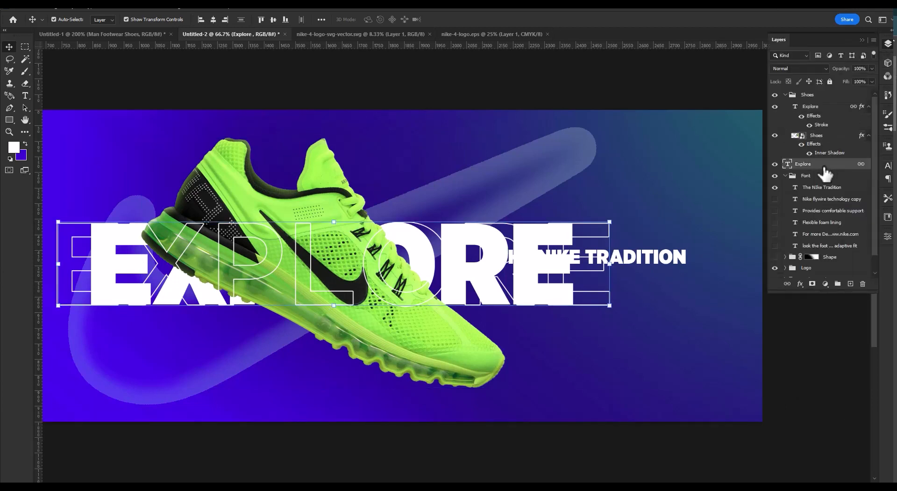
double_click(787, 163)
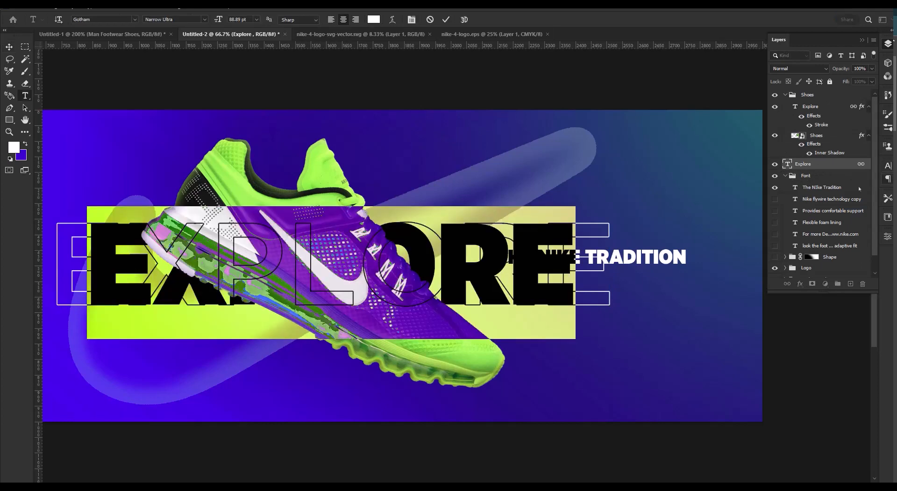
left_click(206, 19)
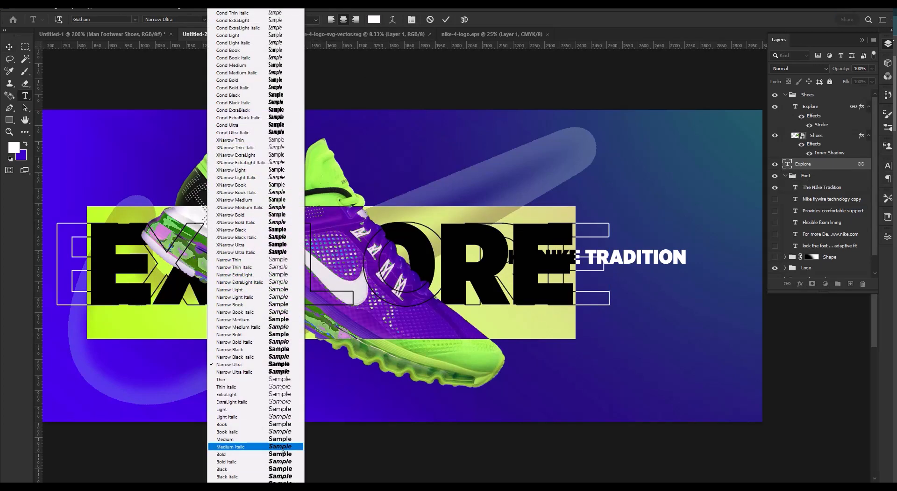
left_click(220, 426)
left_click(204, 19)
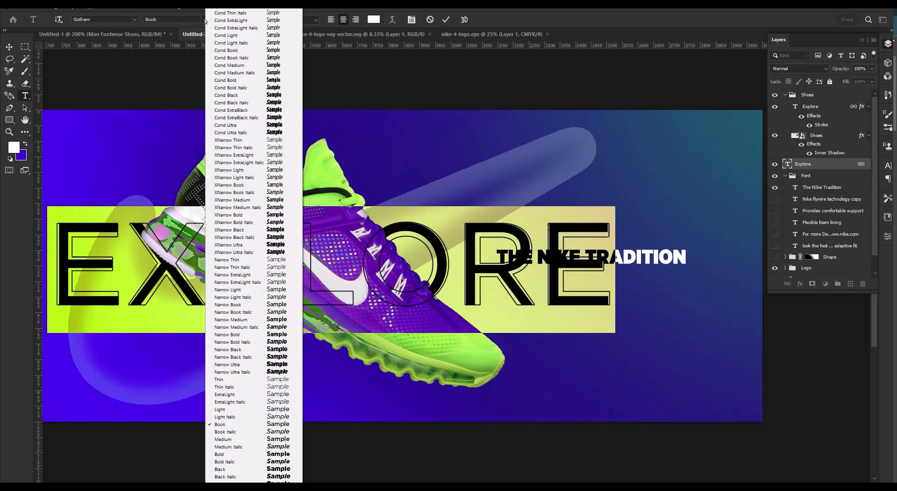
left_click(264, 439)
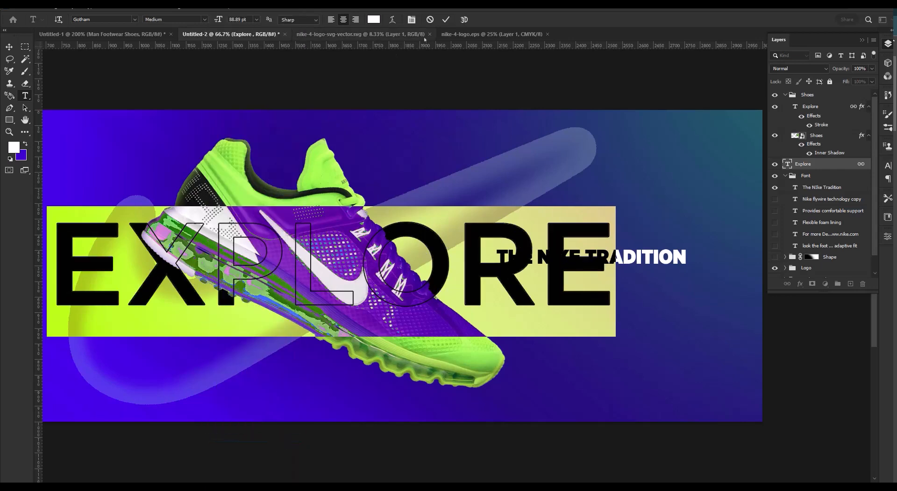
left_click(446, 19)
left_click(461, 457)
scroll(406, 329, "down", 2)
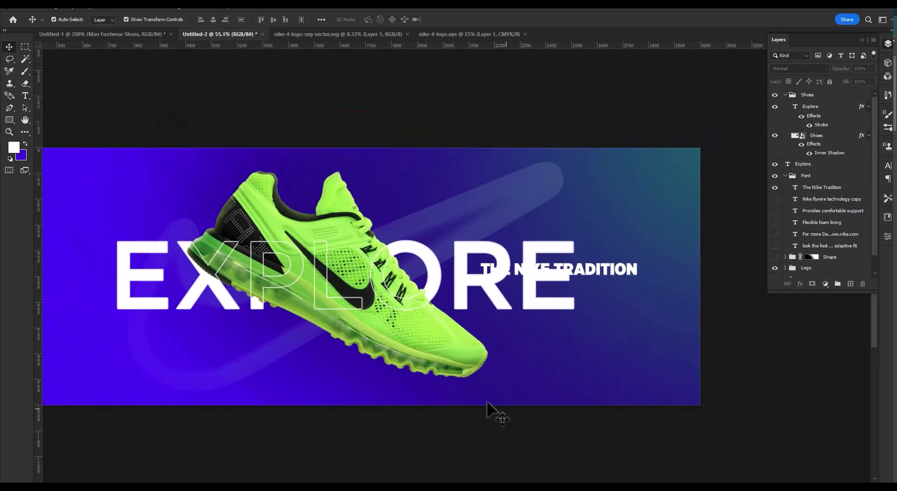
Set the stroke size of the outlined EXPLORE text to 7 px.
left_click(837, 125)
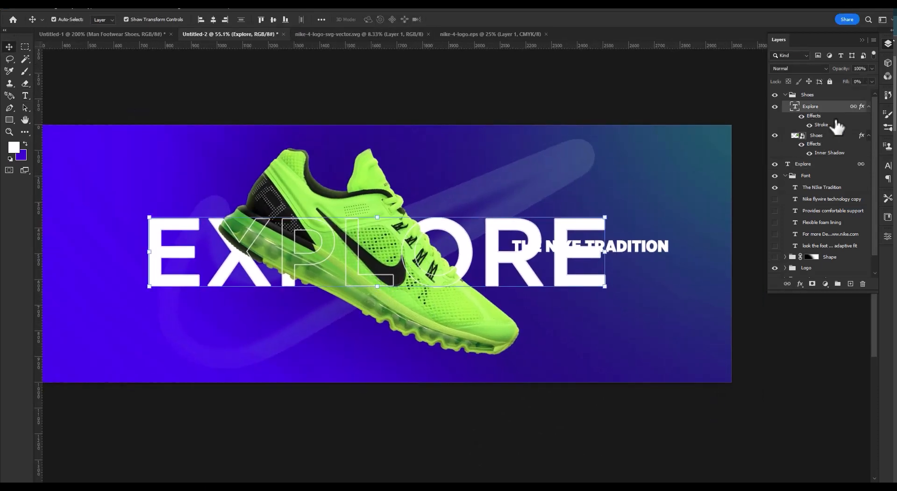
double_click(827, 127)
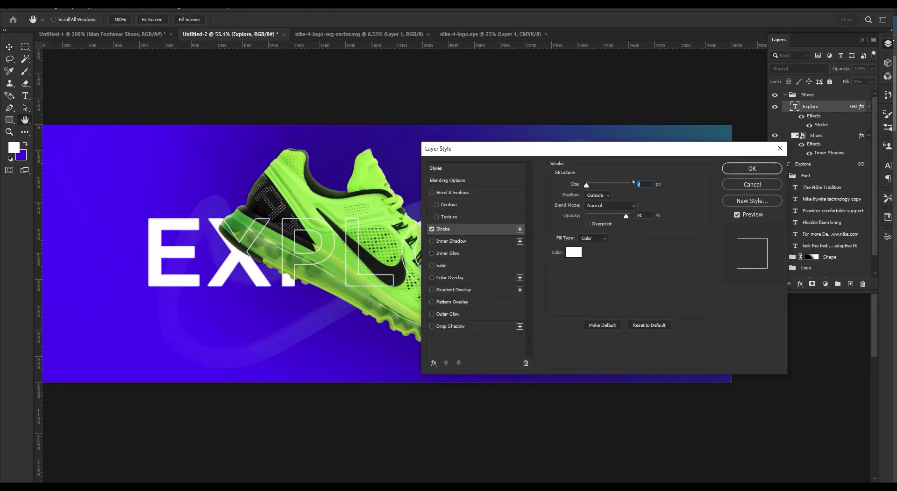
left_click(752, 168)
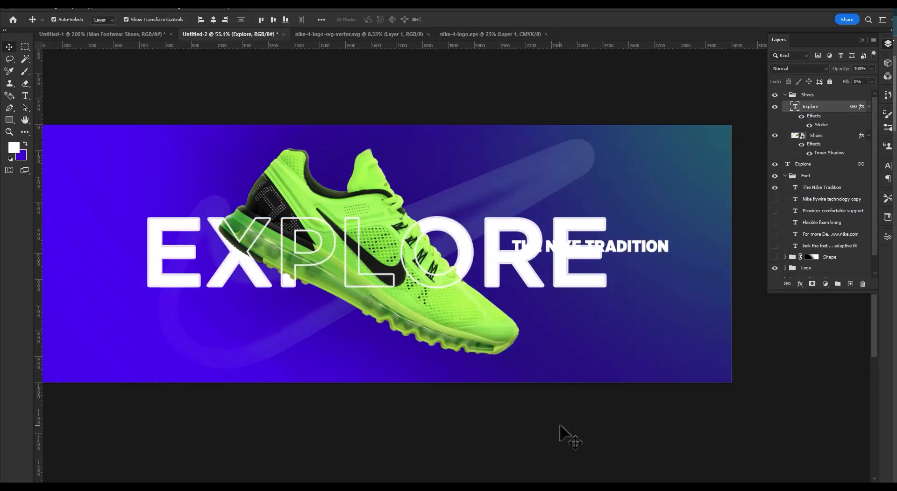
left_click(560, 425)
Keep the outlined EXPLORE text's stroke white, set its opacity to 100% and its position to Center.
left_click_drag(550, 207, 622, 251)
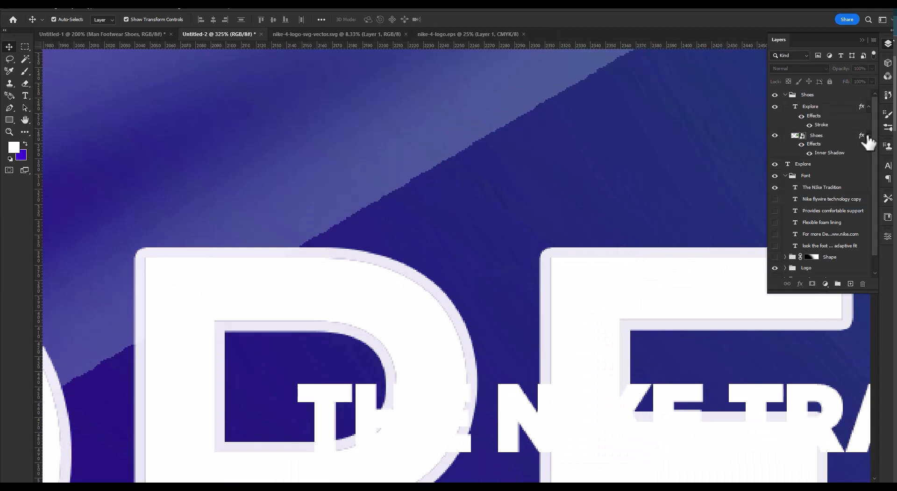
double_click(822, 125)
left_click(571, 253)
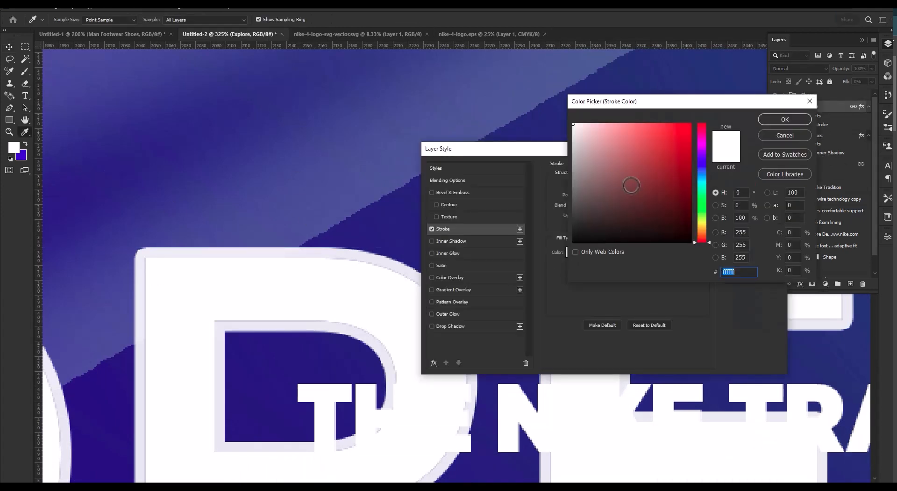
left_click(774, 120)
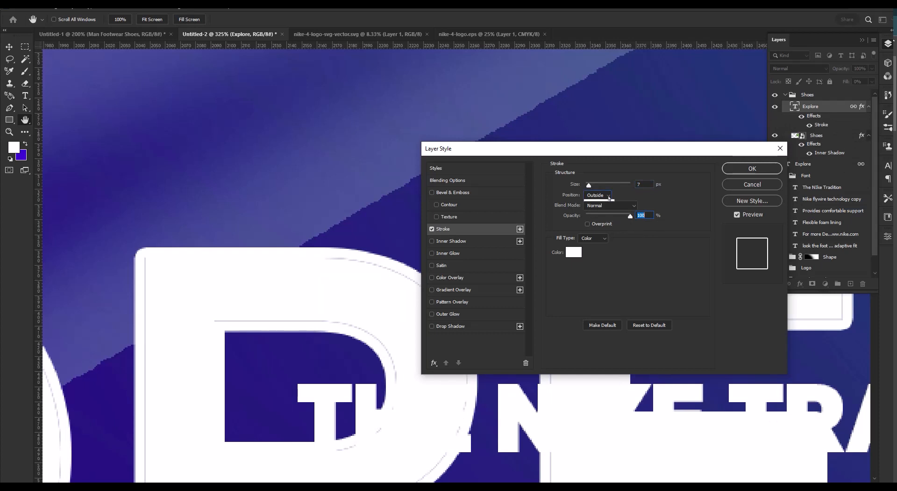
left_click(598, 195)
left_click(603, 211)
key("Return")
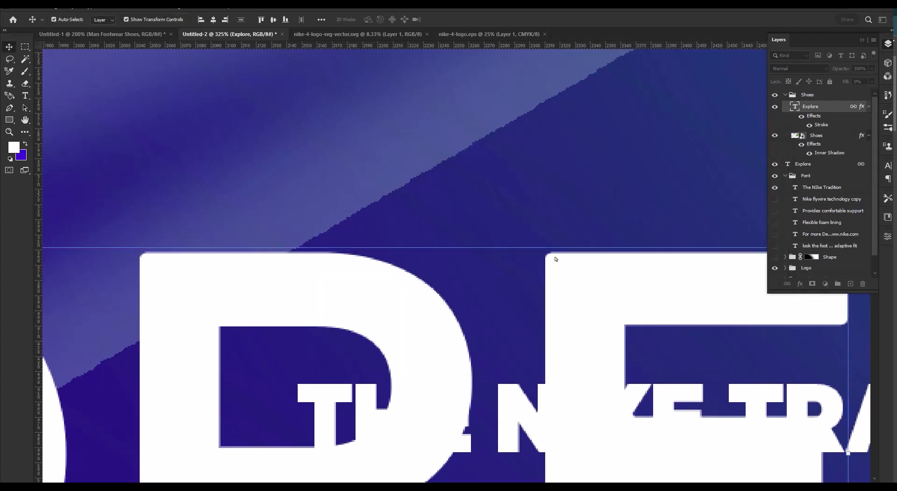
key("ctrl+0")
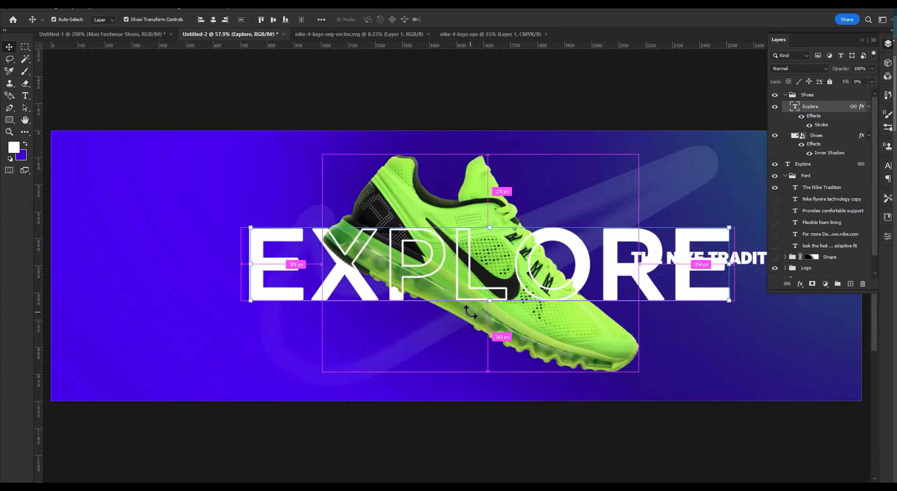
Reduce the stroke size of the outlined EXPLORE text to make its outline thinner.
double_click(825, 128)
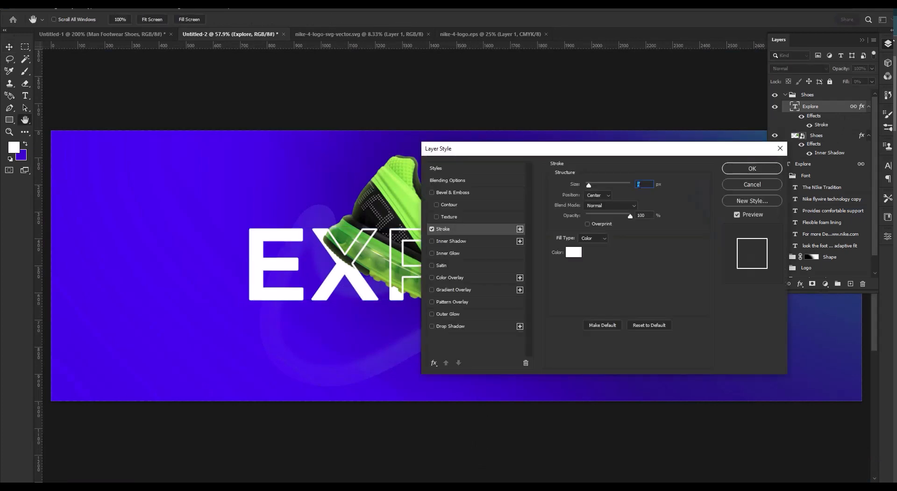
key("Return")
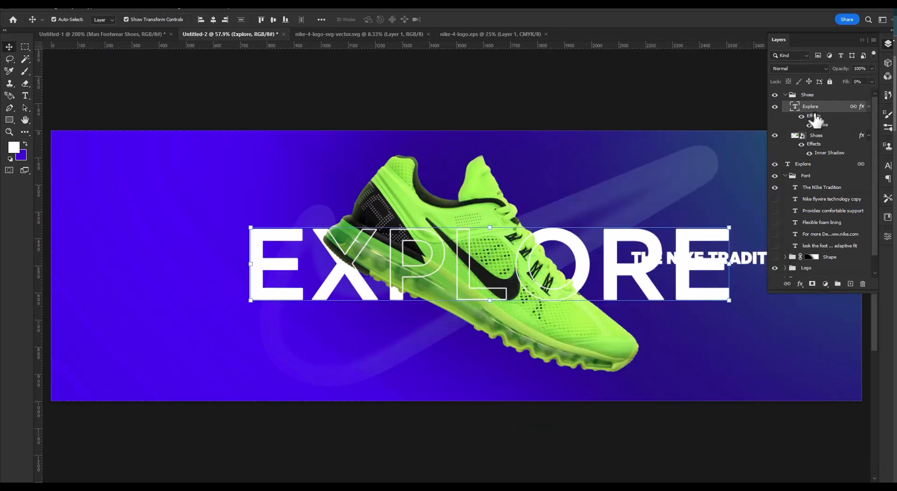
left_click(629, 383)
Set the opacity of the solid EXPLORE layer behind the shoe to 50% and preview the banner with the interface hidden.
left_click(813, 153)
scroll(859, 148, "up", 10)
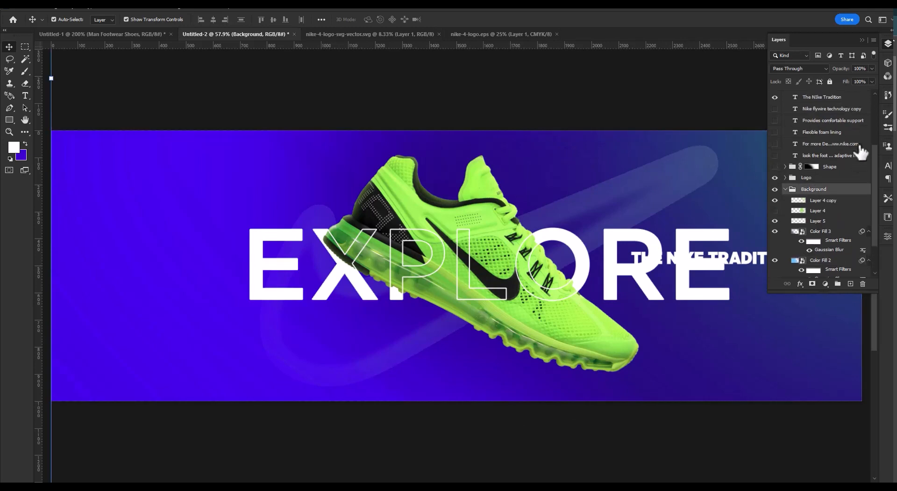
left_click(828, 156)
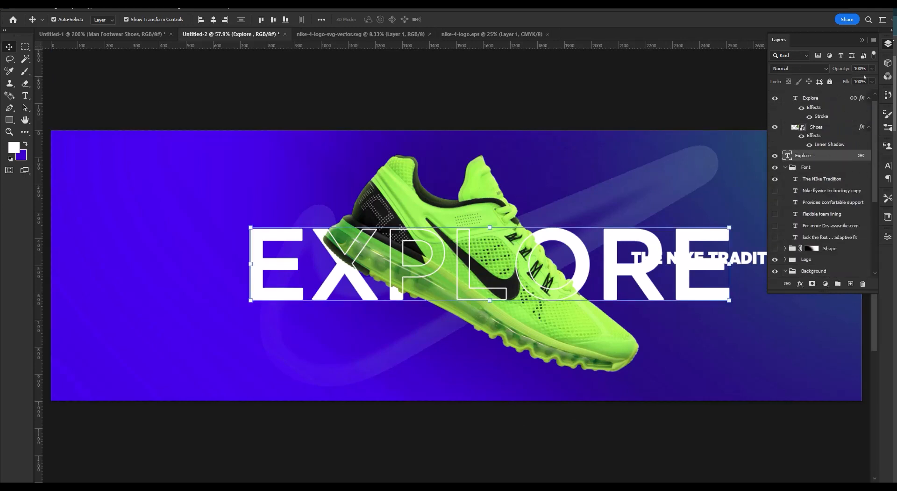
type("50")
key("Return")
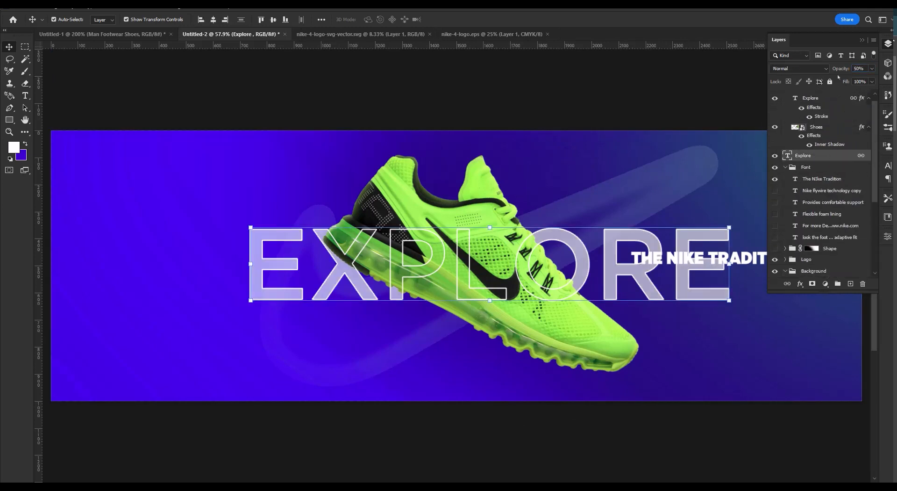
left_click(524, 426)
key("Tab")
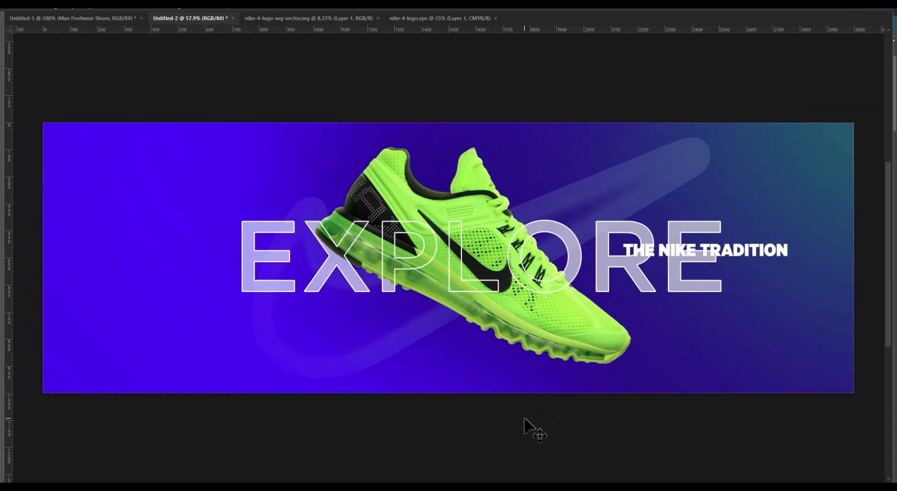
Move THE NIKE TRADITION text below the EXPLORE headline, beside the shoe's sole.
left_click_drag(713, 243, 340, 356)
key("Tab")
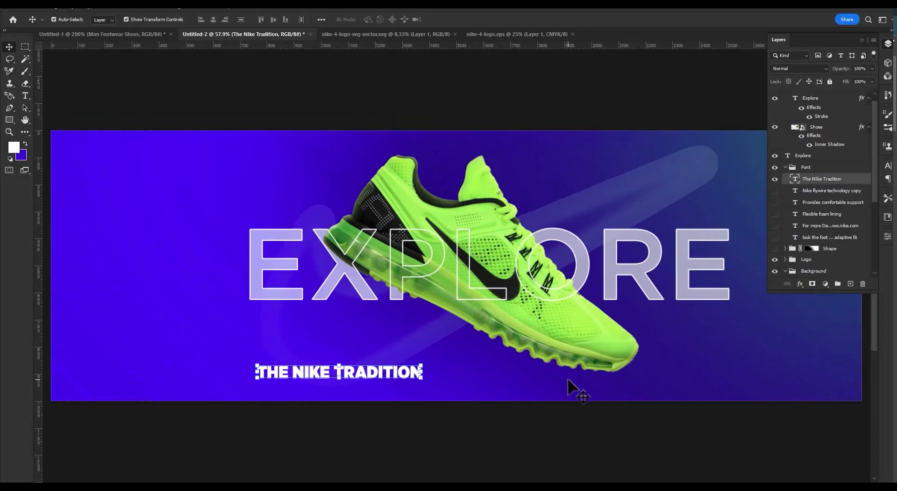
Add an Outer Glow in light blue a0e2f5 to the outlined EXPLORE text.
double_click(821, 116)
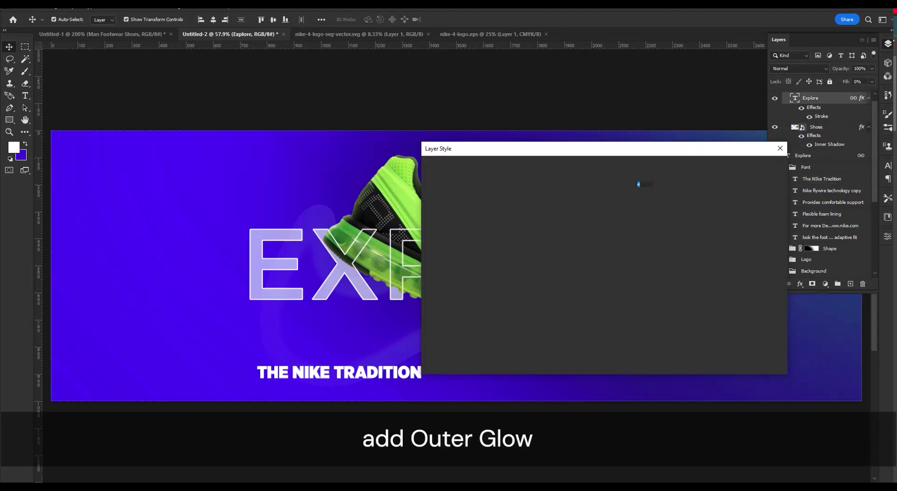
left_click(460, 314)
left_click_drag(600, 156, 725, 198)
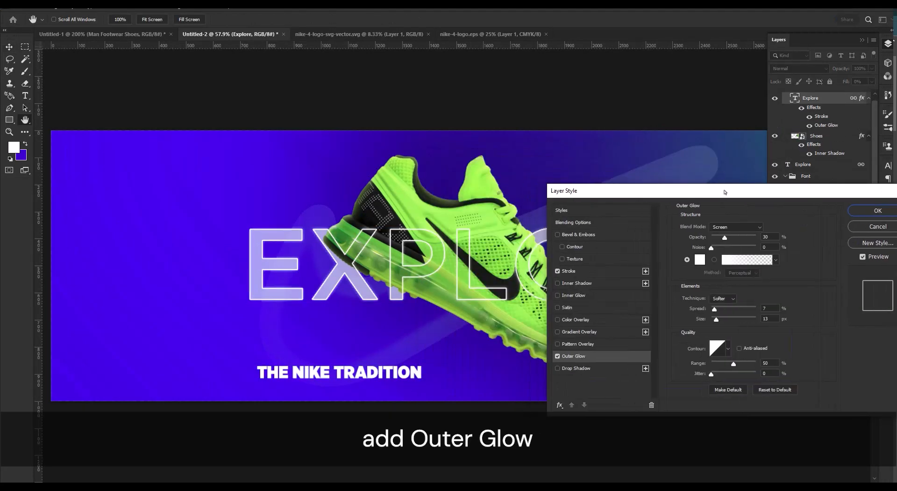
left_click(746, 259)
key("Escape")
left_click(700, 260)
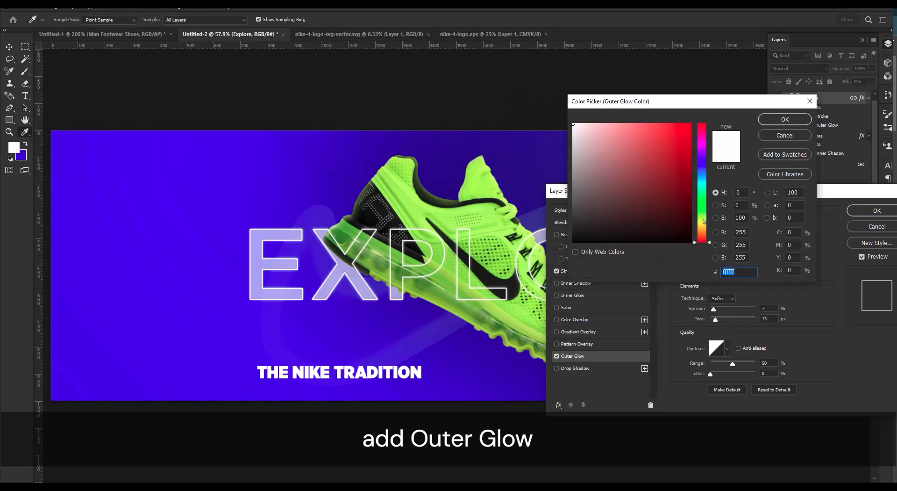
left_click(702, 178)
left_click(630, 126)
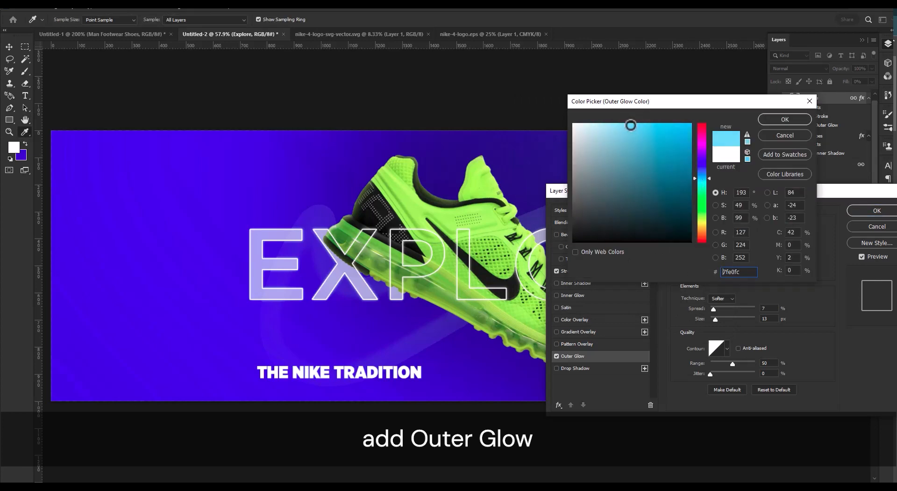
left_click(786, 119)
left_click(877, 210)
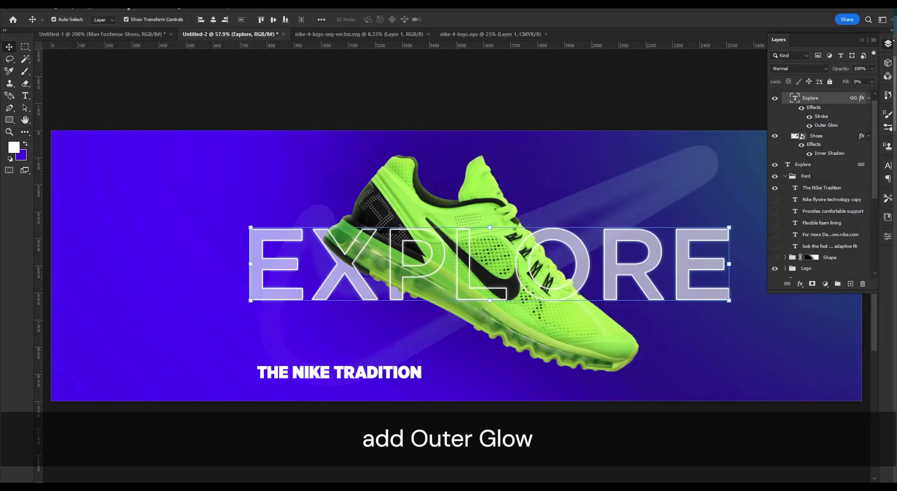
Convert the outlined EXPLORE text to a smart object and apply a Gaussian Blur with a radius of 0.6 pixels.
left_click(129, 9)
mouse_move(155, 124)
left_click(268, 162)
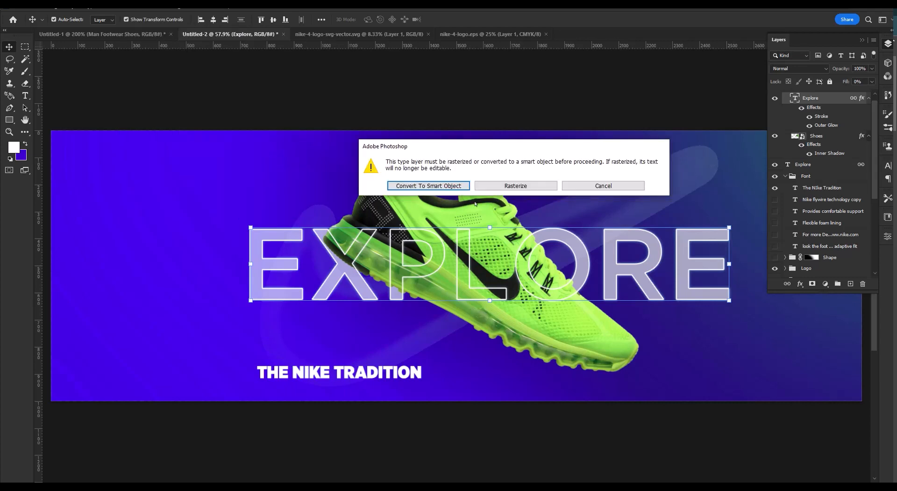
key("Return")
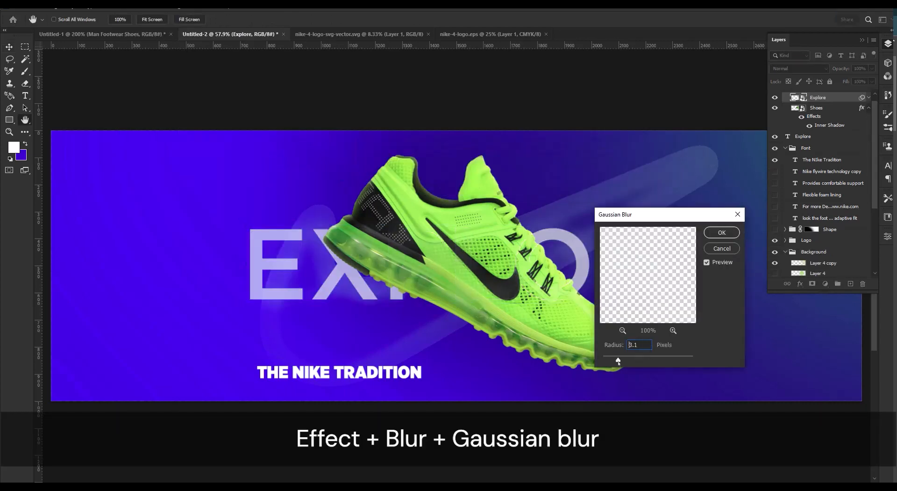
left_click_drag(618, 361, 610, 360)
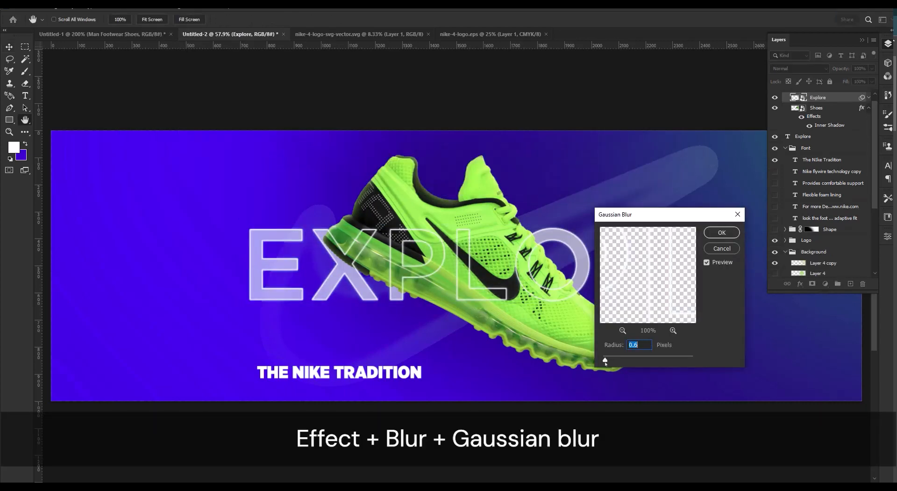
left_click(722, 233)
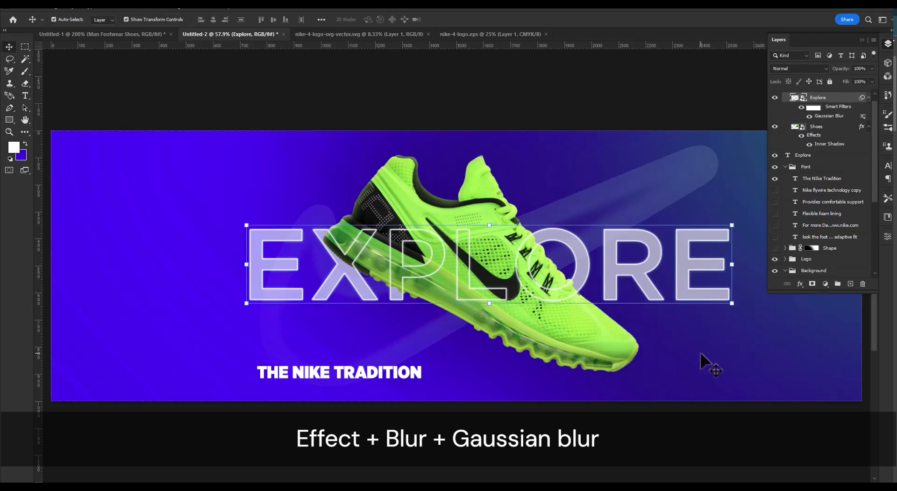
key("Tab")
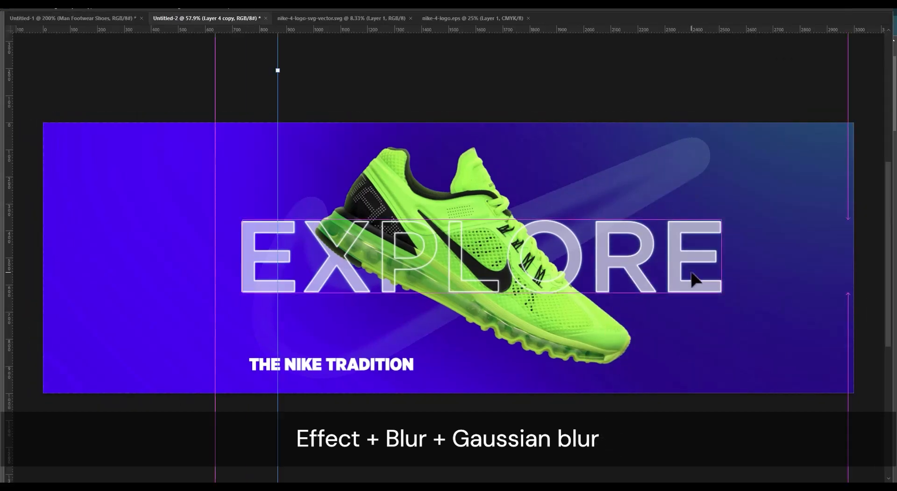
key("Tab")
Move the white Layer 0 into the Background group and place it directly below Layer 4 copy.
left_click(786, 153)
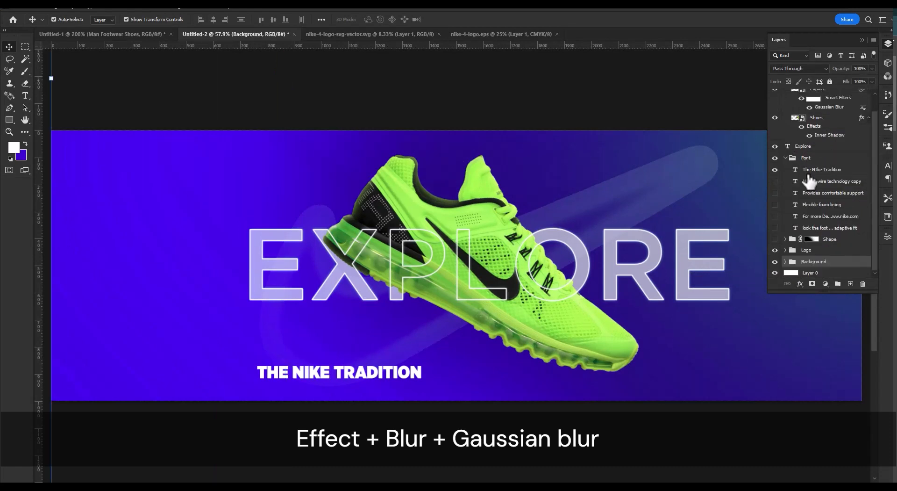
left_click(825, 251, "shift")
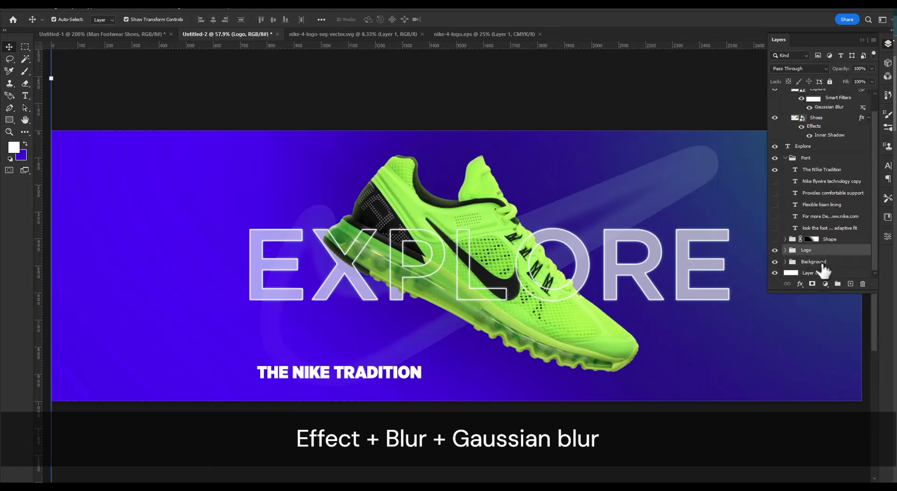
left_click(811, 292)
key("Delete")
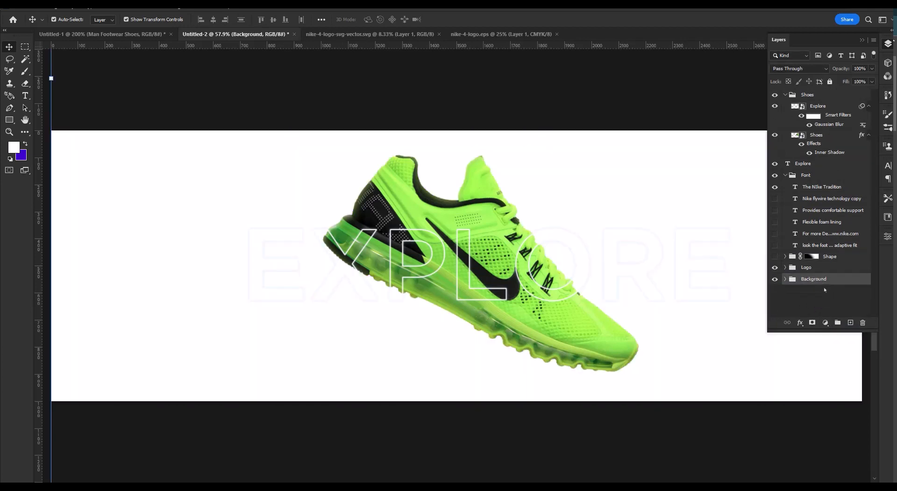
left_click(785, 279)
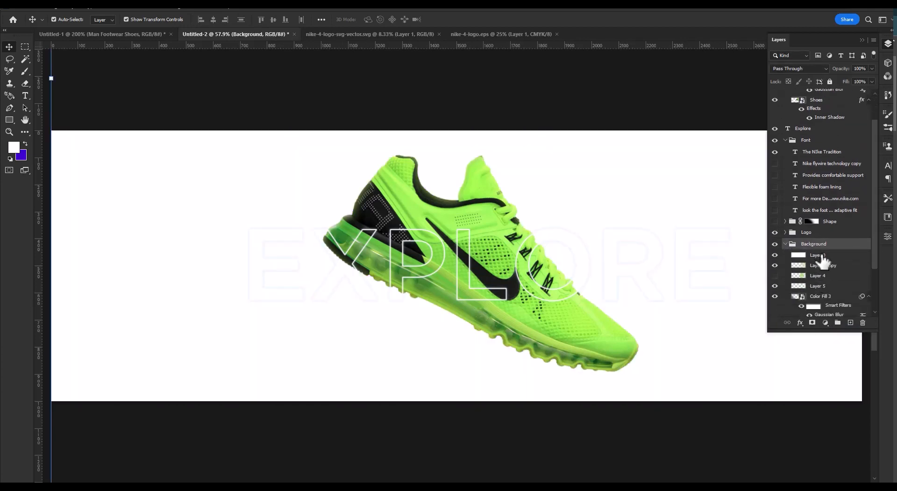
left_click(820, 264)
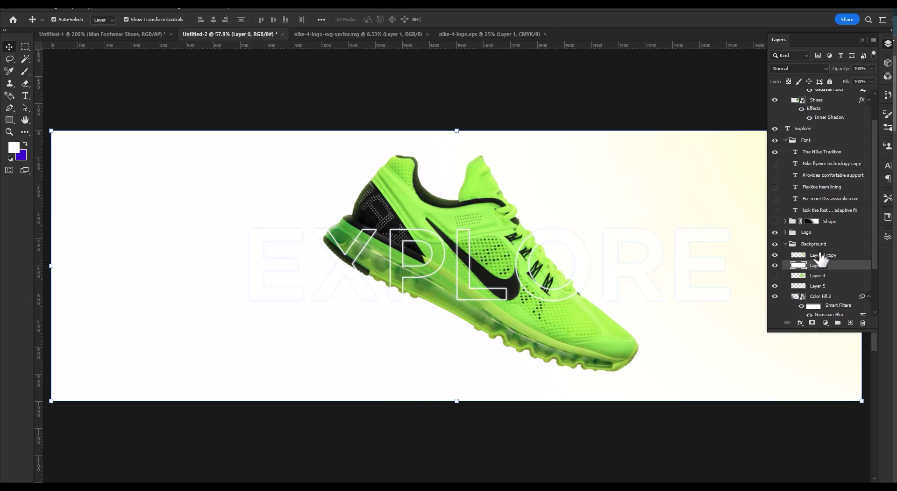
scroll(819, 142, "up", 3)
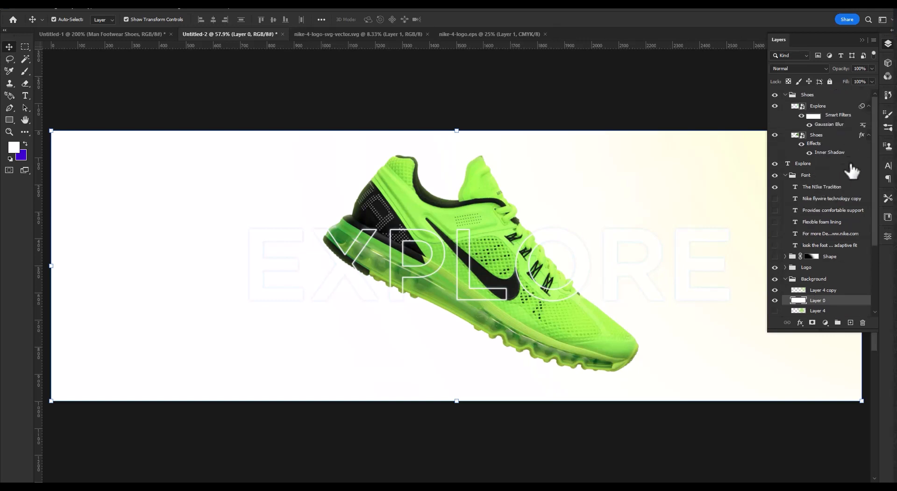
scroll(819, 301, "down", 3)
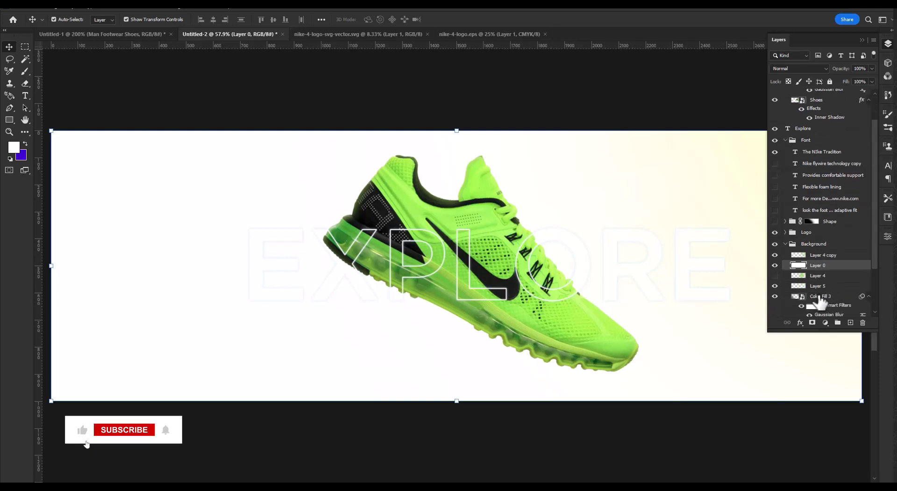
left_click(845, 277)
left_click(509, 278, "alt")
scroll(845, 292, "down", 2)
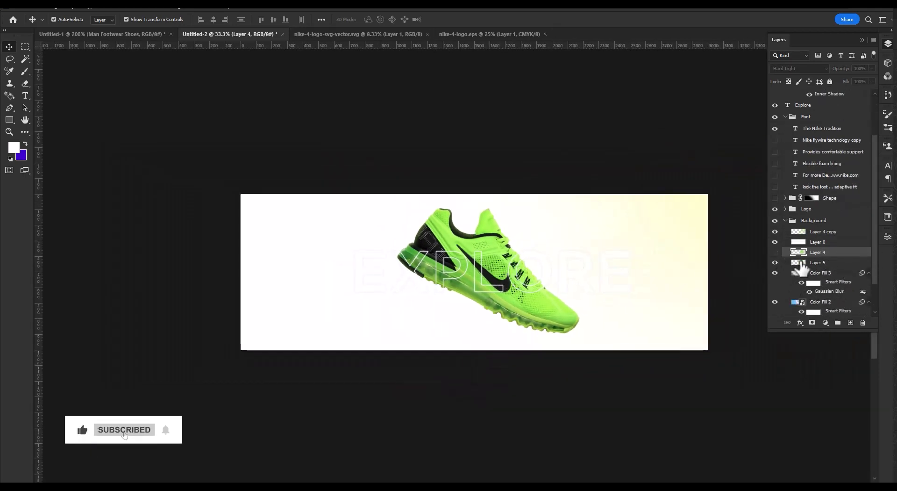
left_click(804, 264)
scroll(811, 270, "down", 3)
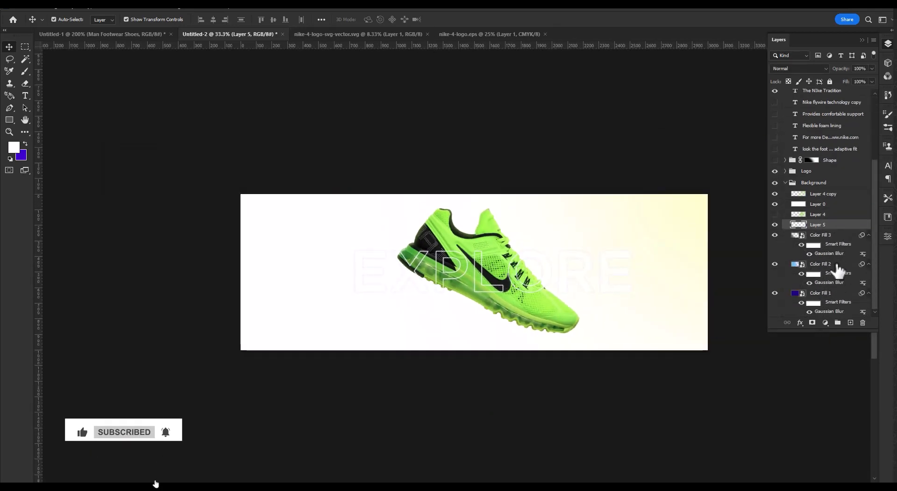
Duplicate the Layer 4 copy glow, scale the duplicate to about 54% and place it over the banner's lower-left corner.
left_click(822, 195)
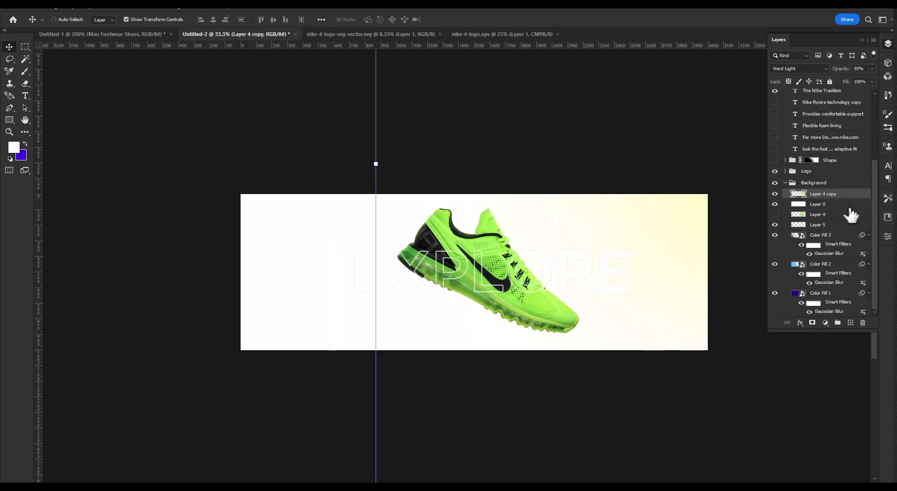
left_click_drag(677, 234, 189, 228)
left_click_drag(187, 377, 187, 377)
left_click_drag(270, 253, 226, 445)
left_click(361, 328, "alt")
left_click_drag(361, 328, 355, 371)
left_click_drag(75, 349, 261, 344)
left_click_drag(337, 336, 282, 337)
left_click_drag(315, 392, 315, 381)
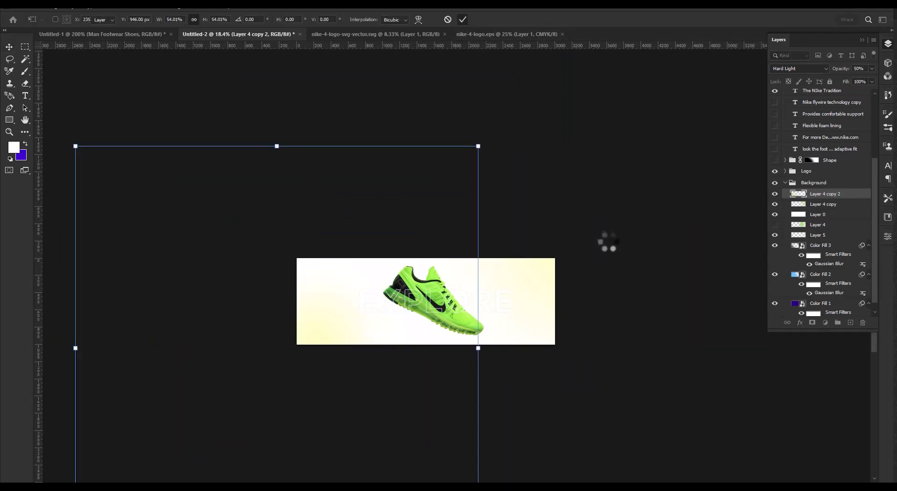
key("Return")
key("ctrl+0")
Change the outlined EXPLORE text's stroke to black (000000) inside its smart object, saving and closing the smart object.
scroll(832, 213, "up", 1)
scroll(829, 208, "up", 3)
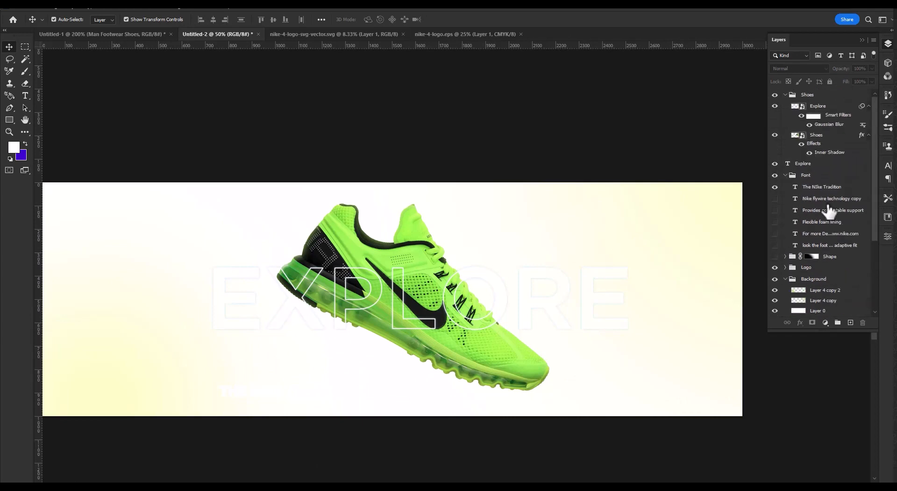
left_click(821, 98)
left_click(822, 108)
double_click(822, 109)
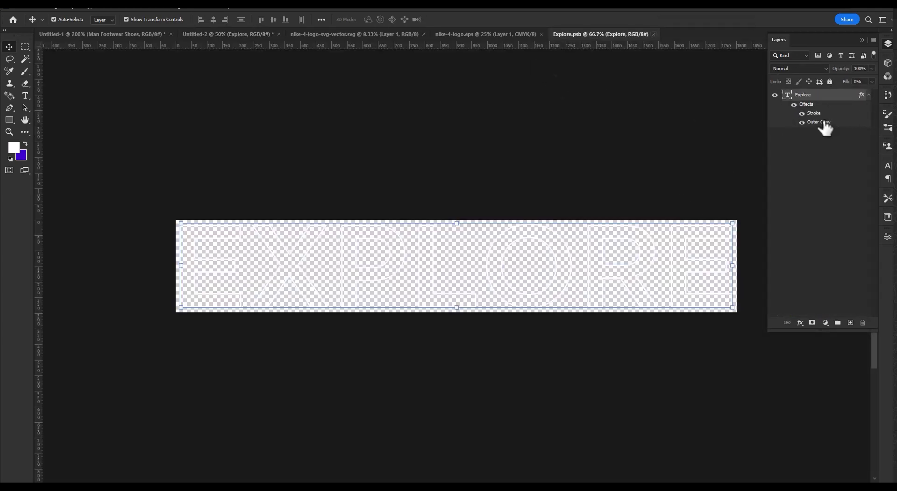
double_click(821, 115)
left_click(681, 297)
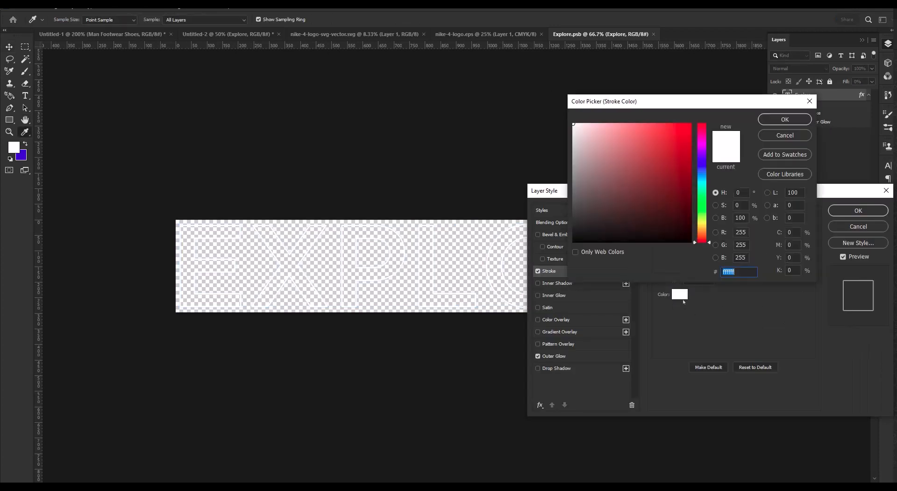
type("000000")
left_click(785, 119)
left_click(858, 211)
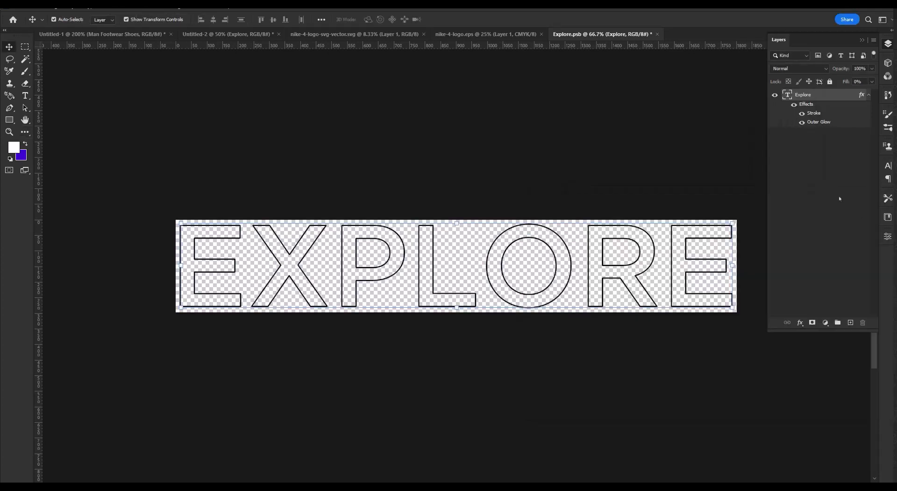
key("ctrl+w")
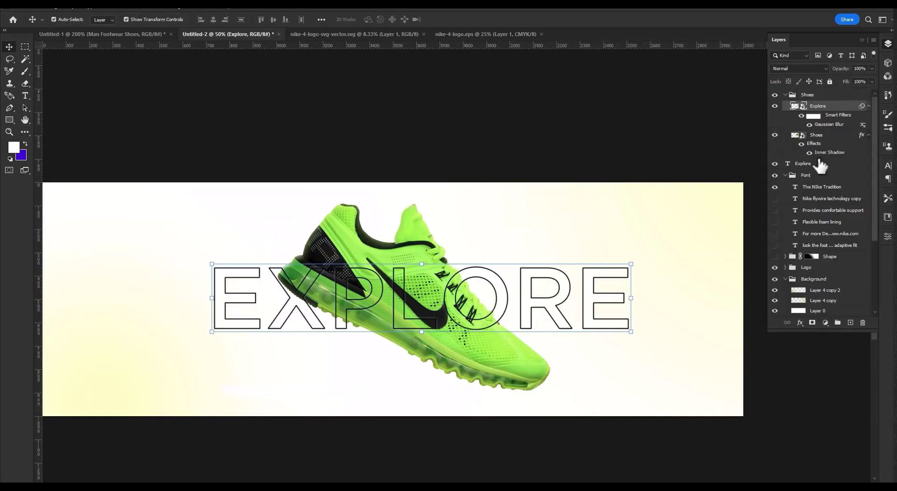
Recolor the solid EXPLORE text behind the shoe to black.
left_click(828, 176)
left_click(822, 168)
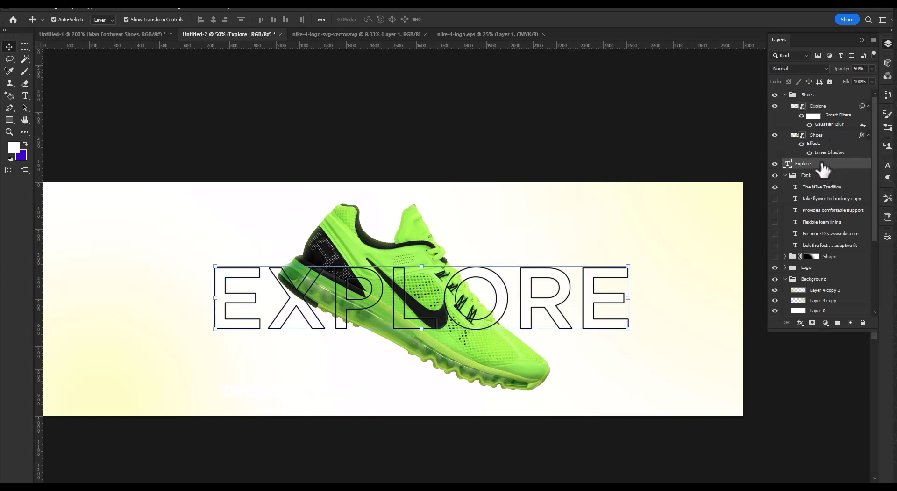
double_click(788, 165)
left_click(373, 20)
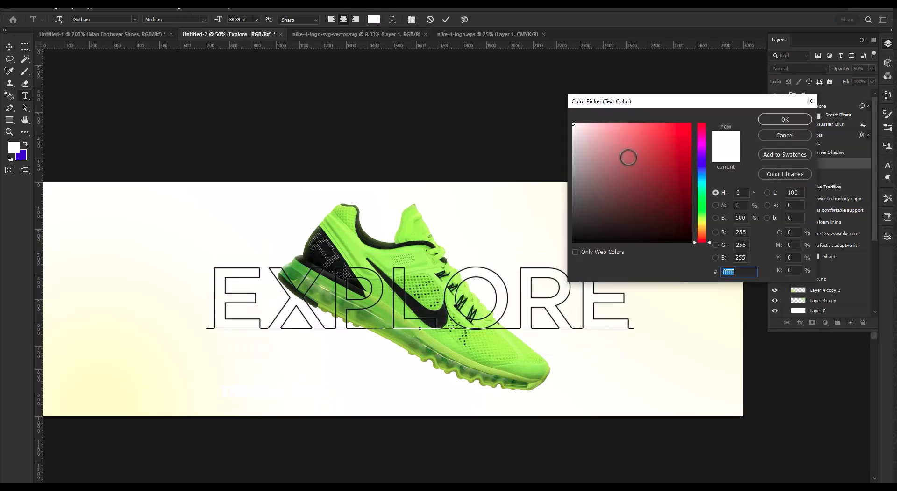
left_click(797, 122)
key("ctrl+Return")
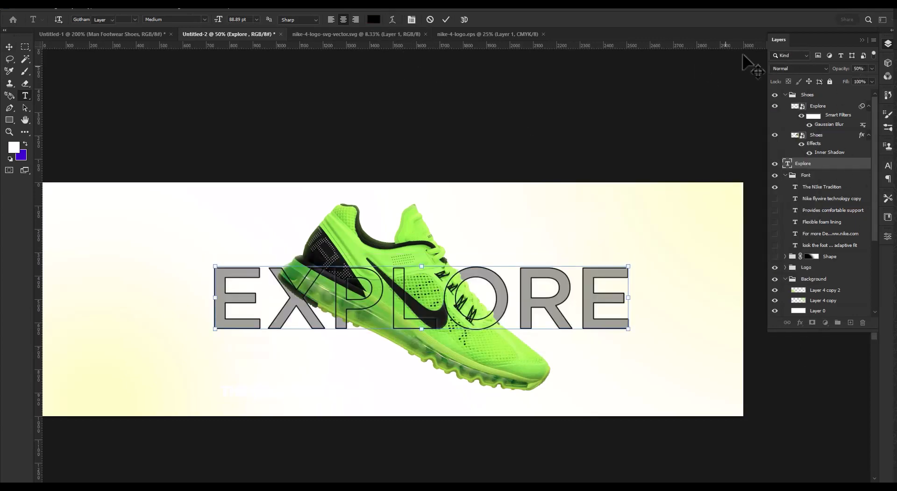
Set the opacity of the solid EXPLORE layer behind the shoe to 100%.
type("v100")
key("Return")
left_click(535, 122)
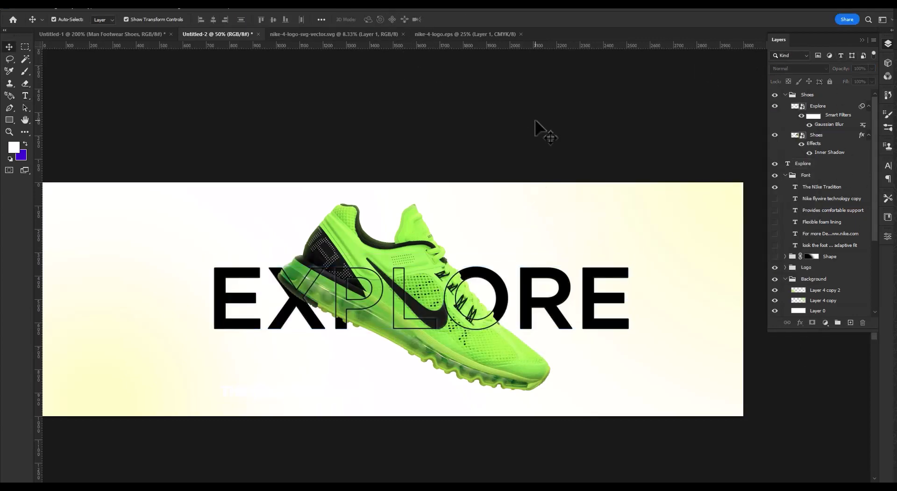
Link the outlined EXPLORE smart object with the solid EXPLORE text layer.
left_click_drag(594, 302, 607, 298)
key("ctrl+z")
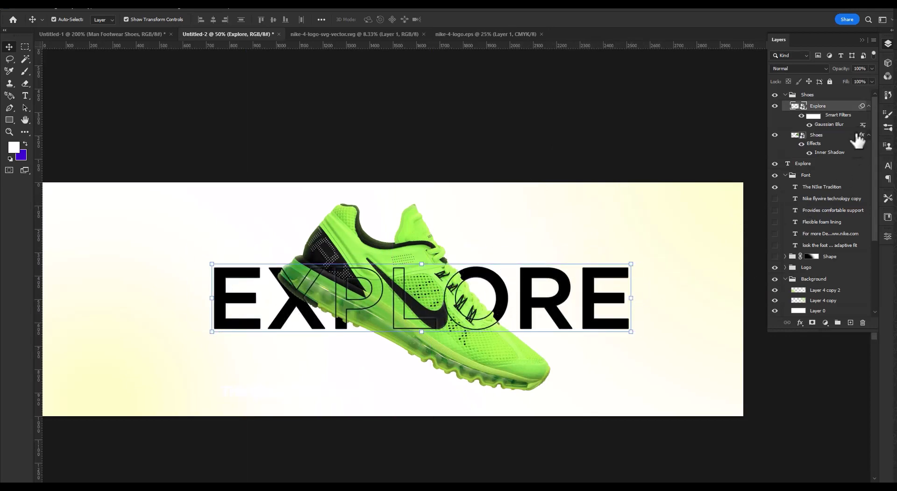
left_click(868, 106)
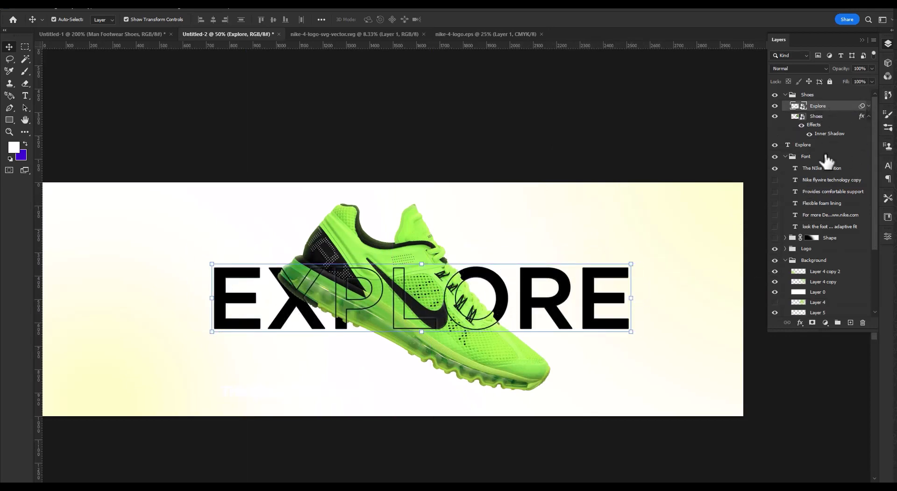
left_click(813, 147)
left_click(844, 109, "shift")
left_click(838, 149)
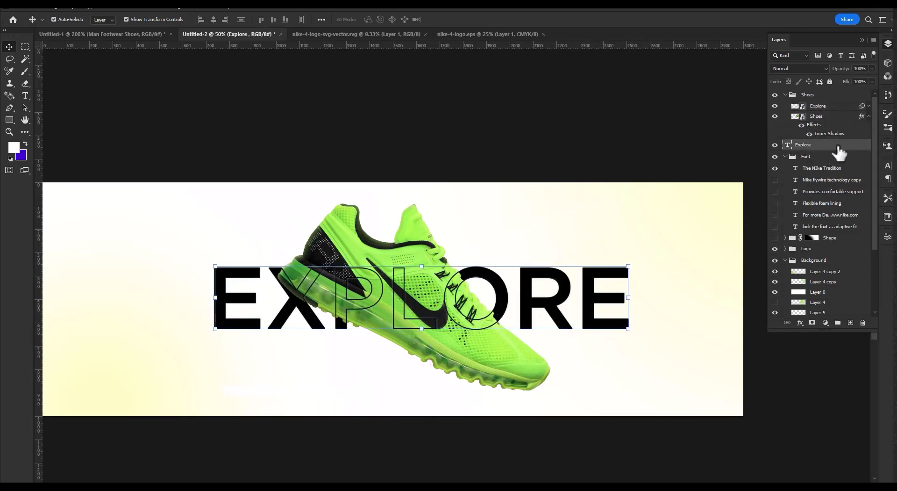
left_click(786, 323)
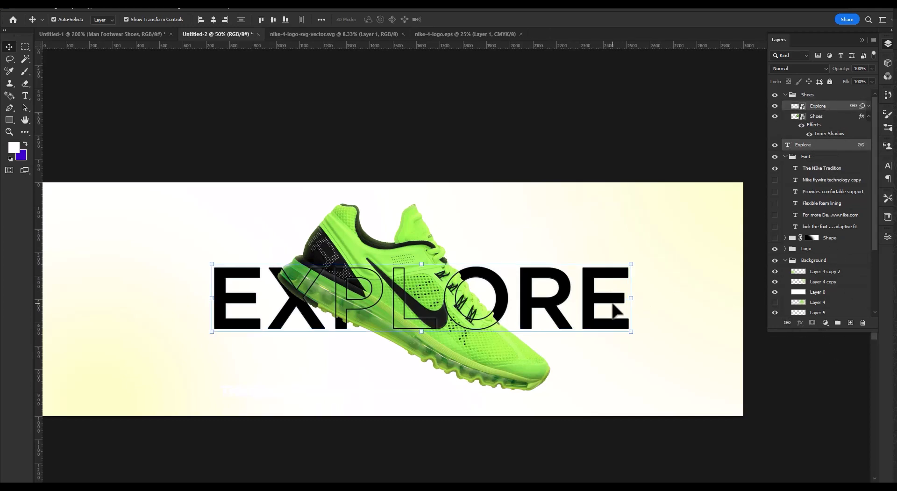
Shift the linked EXPLORE text layers and align the solid and outlined versions by their horizontal and vertical centers.
mouse_move(607, 310)
left_mouse_down()
mouse_move(632, 307)
mouse_move(594, 300)
left_mouse_up()
left_click(213, 20)
left_click(274, 20)
left_click(587, 227)
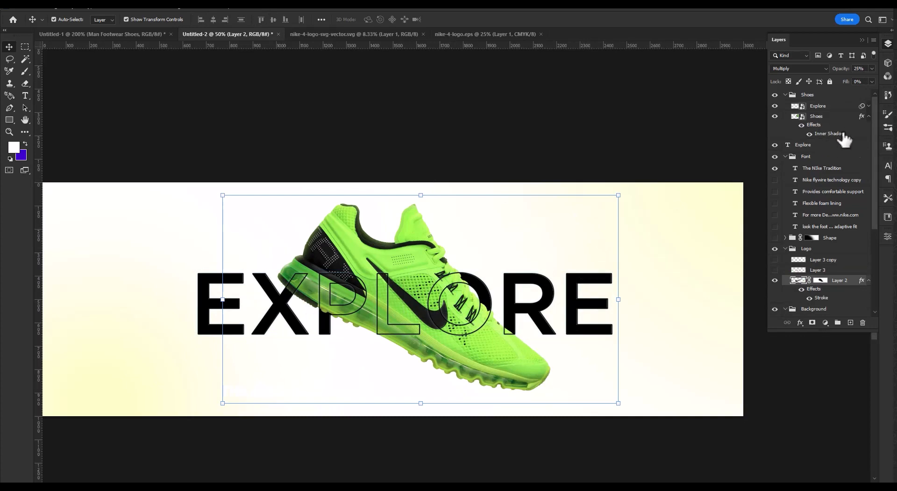
Recolor THE NIKE TRADITION text to black and move it below the shoe's midsole, under the EXPLORE headline.
left_click(817, 168)
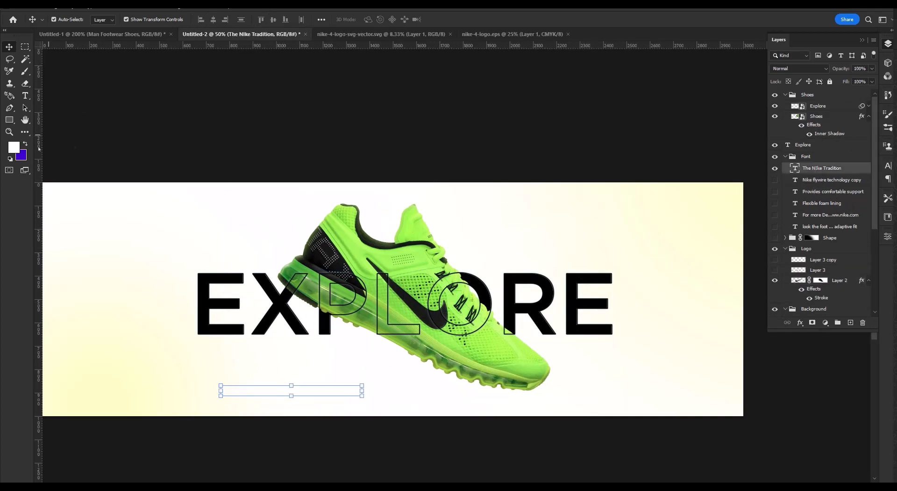
double_click(797, 174)
left_click(858, 227)
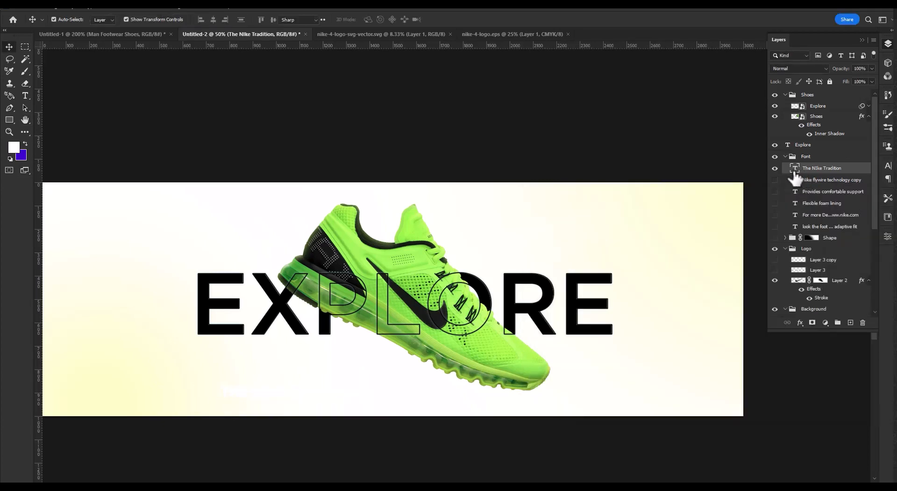
double_click(794, 170)
left_click(373, 19)
left_click_drag(635, 209, 869, 354)
left_click(785, 119)
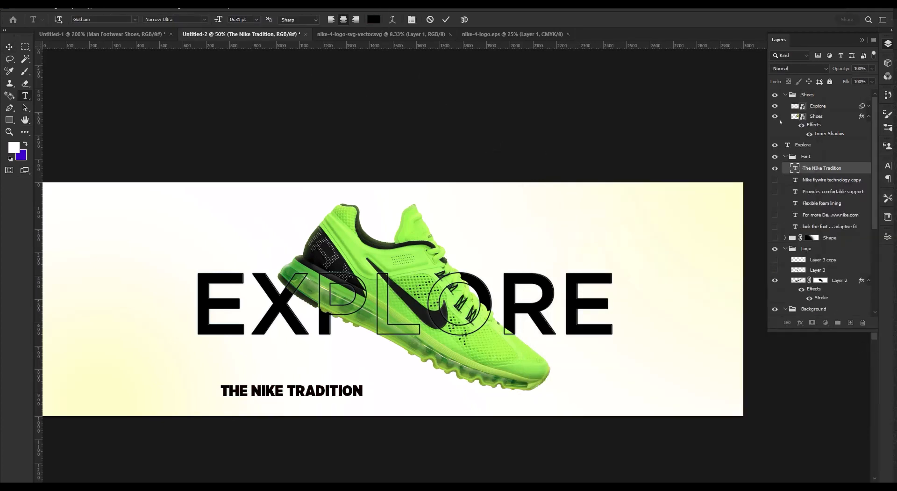
left_click(446, 19)
key("v")
left_click_drag(324, 397, 395, 392)
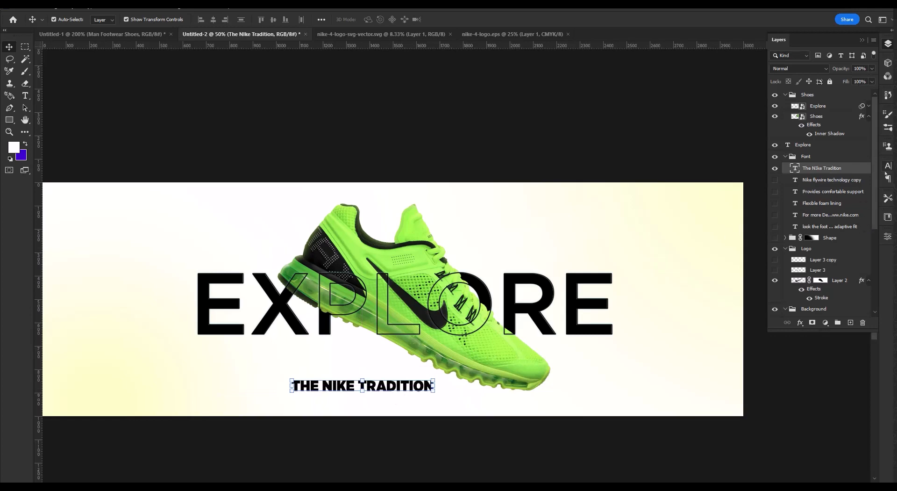
Change THE NIKE TRADITION text's font style to Gotham Narrow Medium and adjust its position slightly.
left_click(887, 169)
left_click(832, 179)
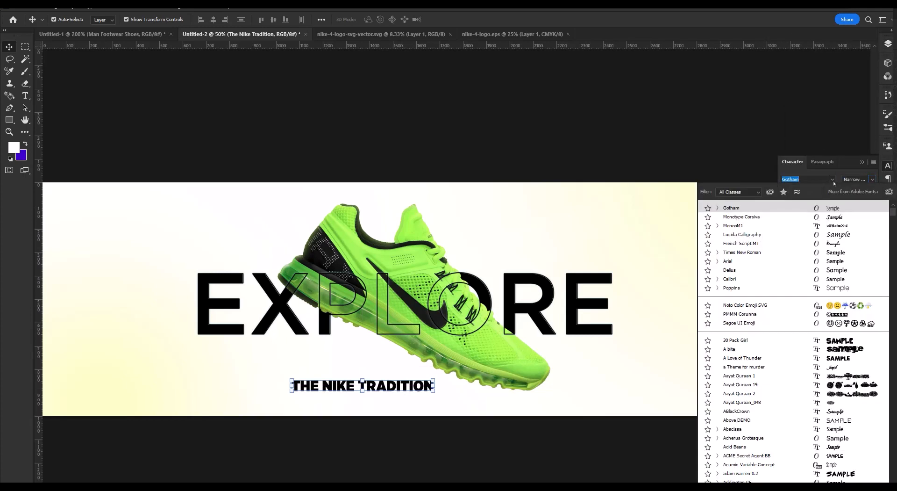
left_click(872, 179)
left_click(872, 179)
left_click(837, 216)
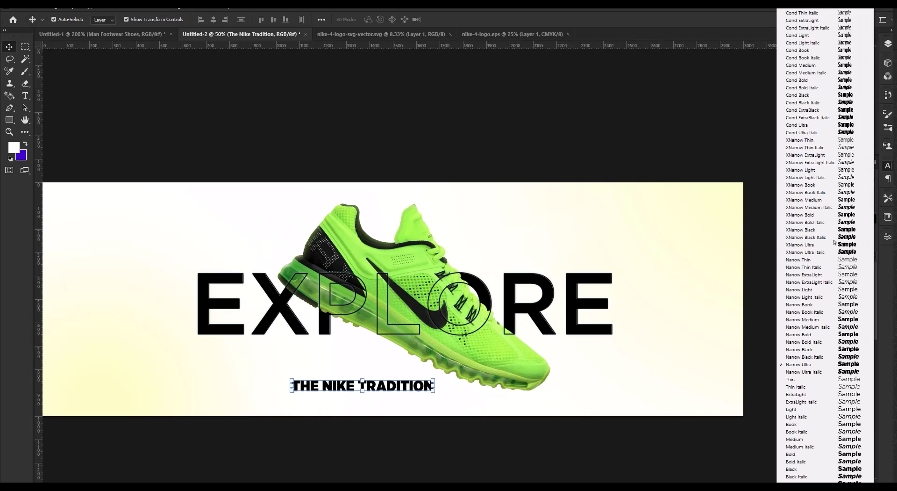
left_click(834, 328)
left_click_drag(388, 390, 388, 392)
Collapse the Logo and Background layer groups and lock them both completely.
left_click(587, 320)
left_click(888, 44)
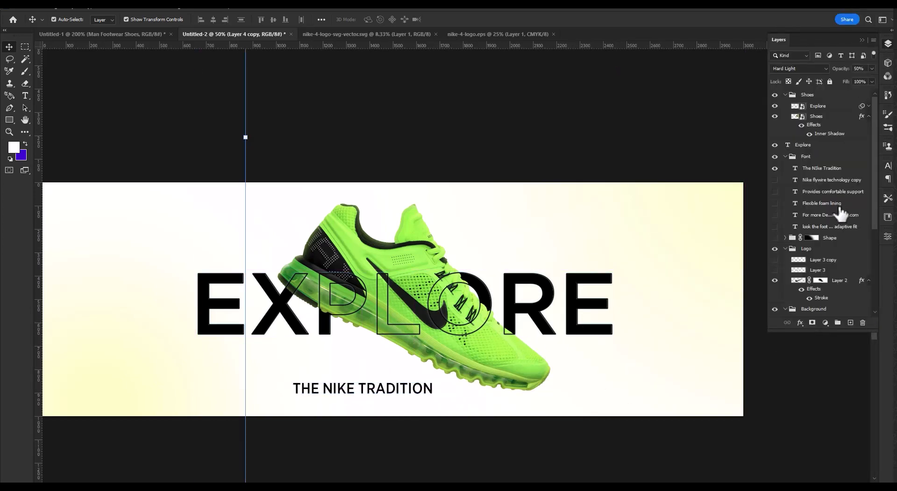
left_click(785, 248)
left_click(786, 248)
scroll(834, 283, "down", 2)
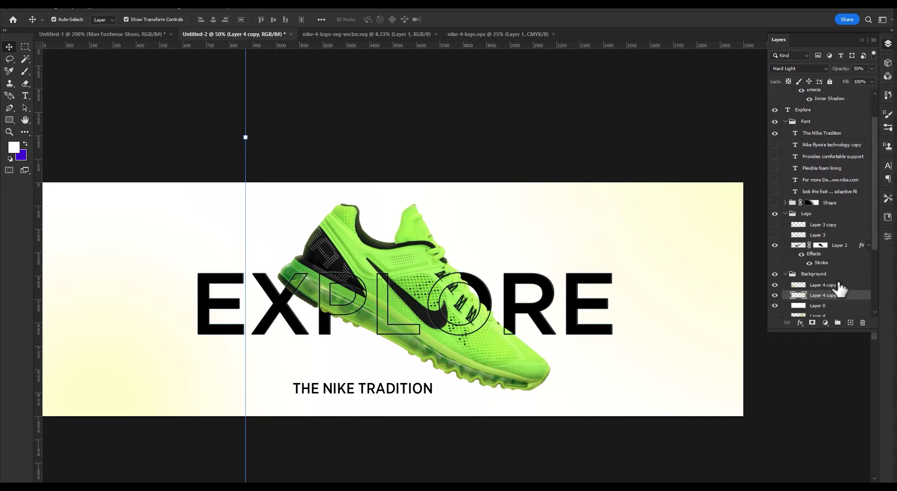
left_click(786, 215)
left_click(786, 226)
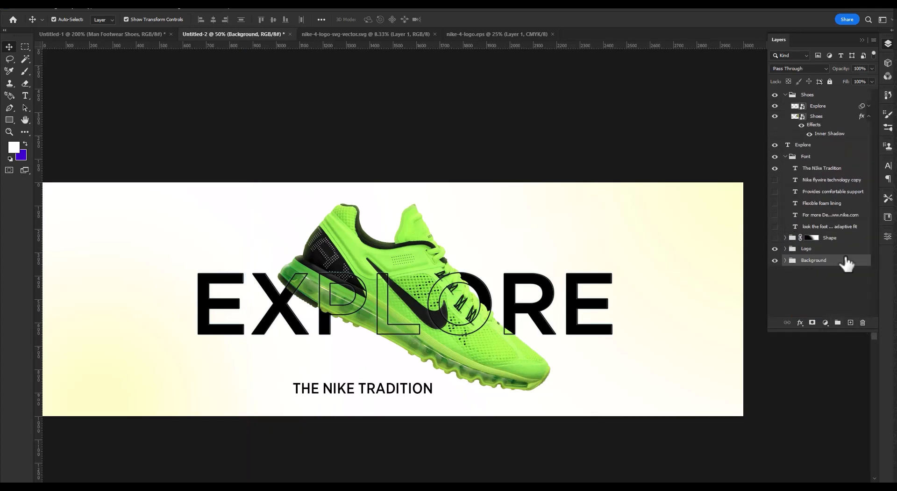
left_click(830, 82)
left_click(827, 249)
left_click(830, 81)
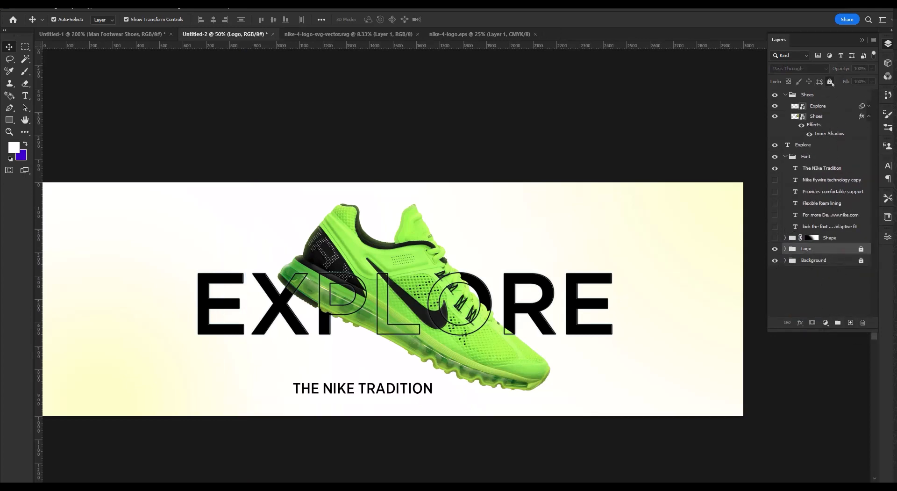
Duplicate THE NIKE TRADITION text to the right of the shoe and shorten the copy to TRADITION.
left_click(420, 391)
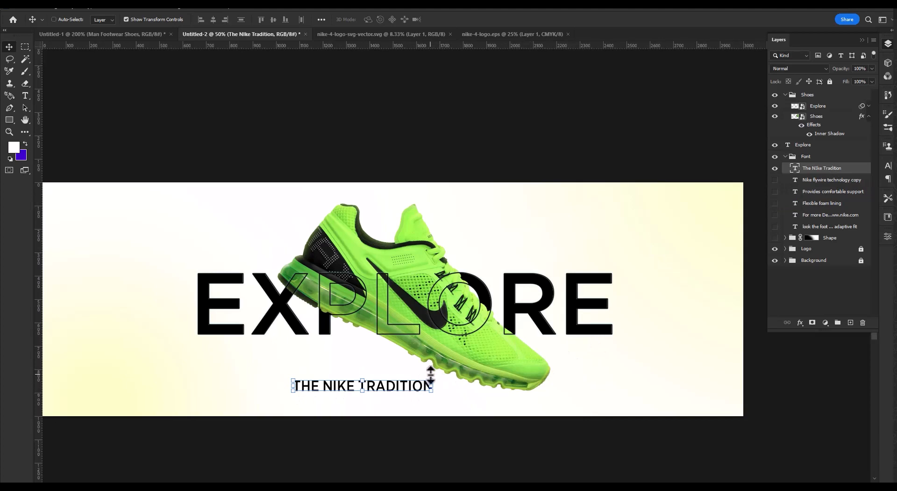
left_click_drag(397, 381, 518, 378)
double_click(620, 380)
key("BackSpace")
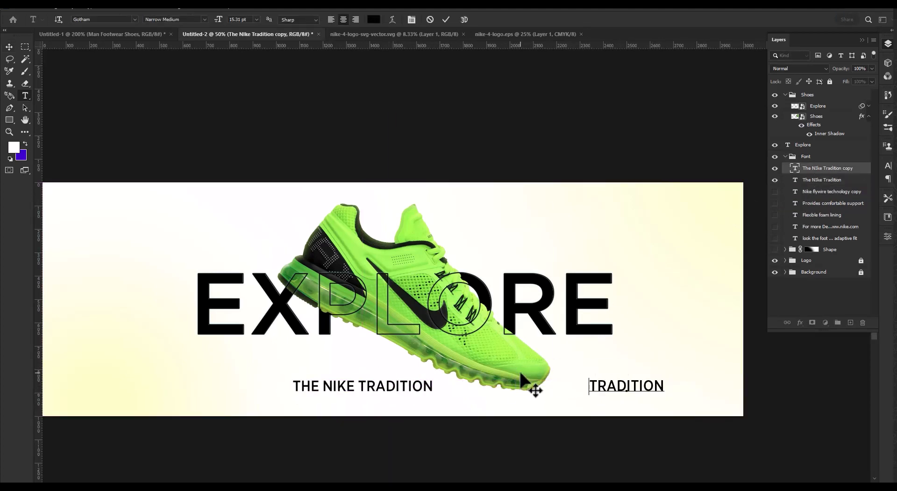
left_click(445, 20)
Move the solid and outlined EXPLORE layers together slightly to the right and down across the shoe.
left_click_drag(668, 234, 542, 299)
mouse_move(582, 321)
left_mouse_down()
mouse_move(598, 322)
mouse_move(589, 308)
mouse_move(598, 317)
left_mouse_up()
key("ctrl+z")
left_click(814, 293)
left_click(822, 107)
Place THE NIKE TRADITION under the start of EXPLORE and TRADITION under its end, aligning both captions' bottom edges.
left_click_drag(414, 393, 323, 368)
left_click_drag(586, 387, 548, 358)
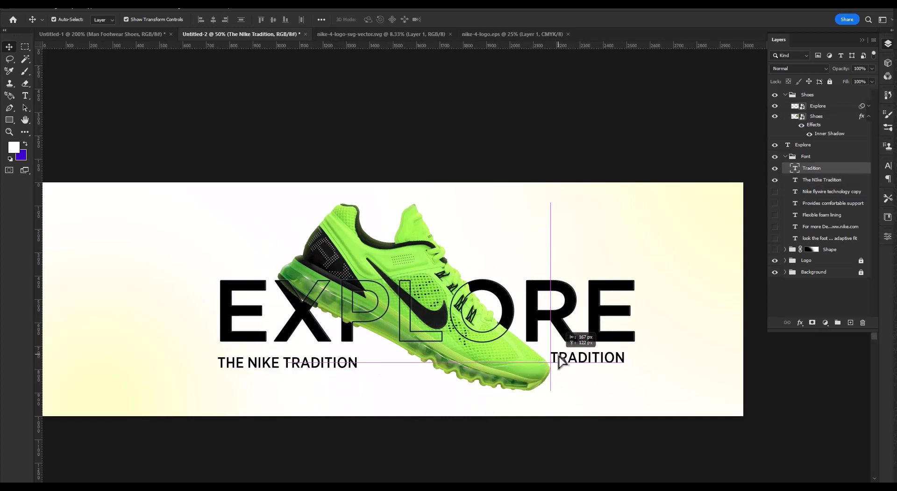
left_click(343, 369, "shift")
left_click(285, 23)
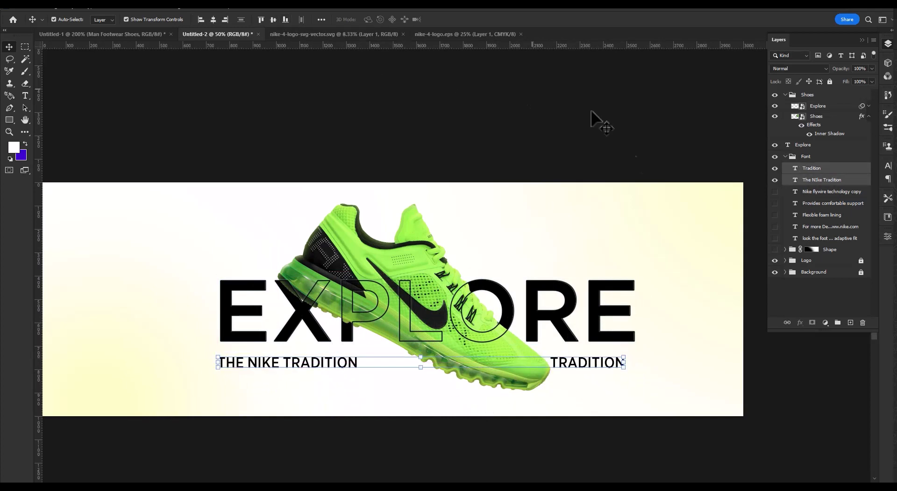
Nudge both captions together up toward the EXPLORE headline and slightly to the right.
key("shift+Up")
key("shift+Up")
key("Right")
key("Right")
key("Right")
key("Right")
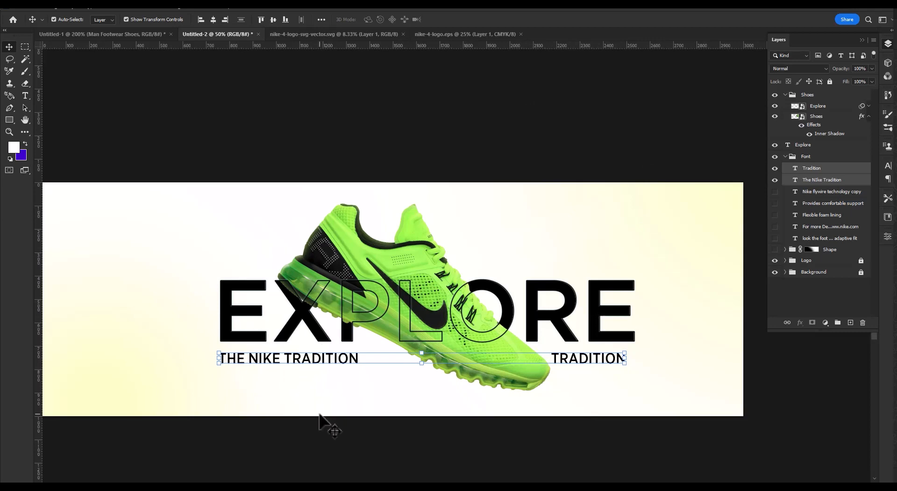
left_click(320, 415)
Set the letter tracking of THE NIKE TRADITION caption to 100.
left_click(255, 358)
left_click(888, 166)
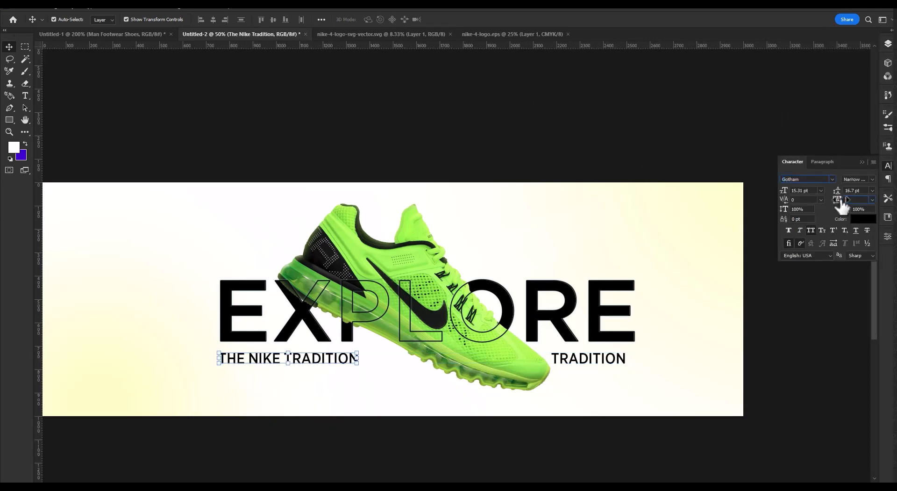
type("100")
key("Return")
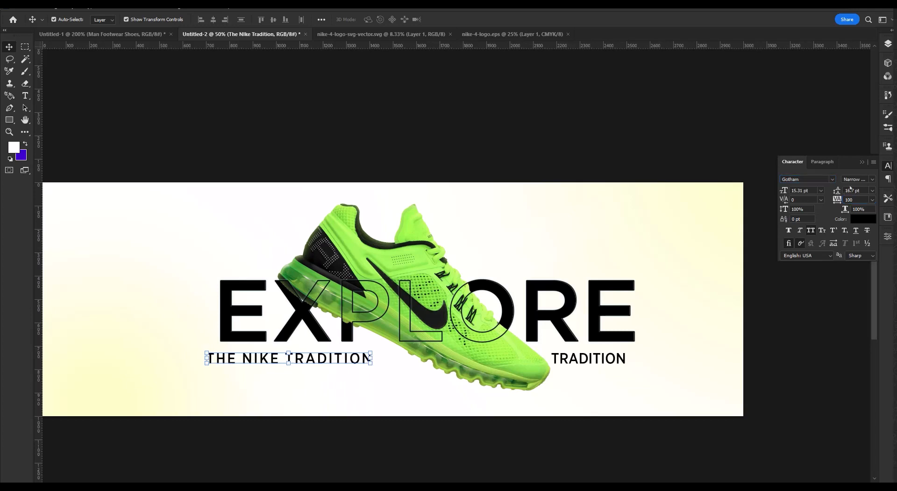
Realign the start of THE NIKE TRADITION with the E of EXPLORE and nudge the caption closer beneath the headline.
left_click_drag(351, 356, 364, 357)
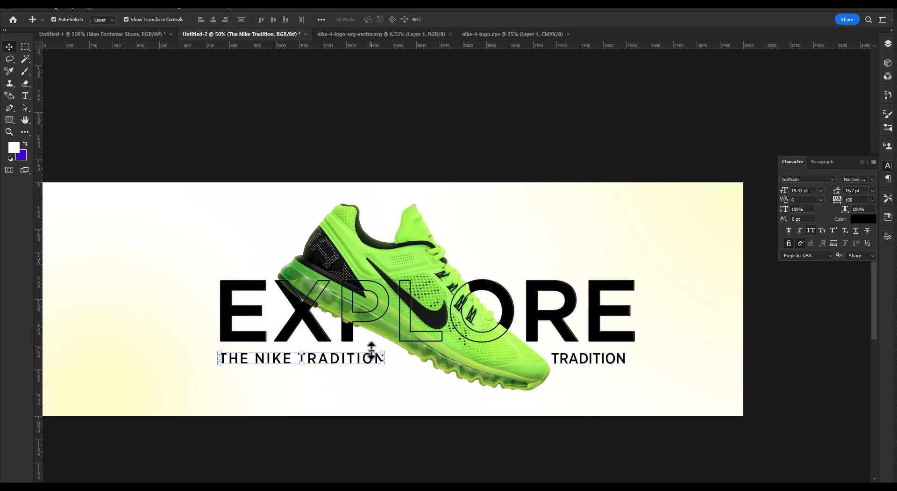
key("shift+Up")
key("shift+Up")
key("Up")
Set the letter tracking of the TRADITION caption to 100.
left_click(581, 362)
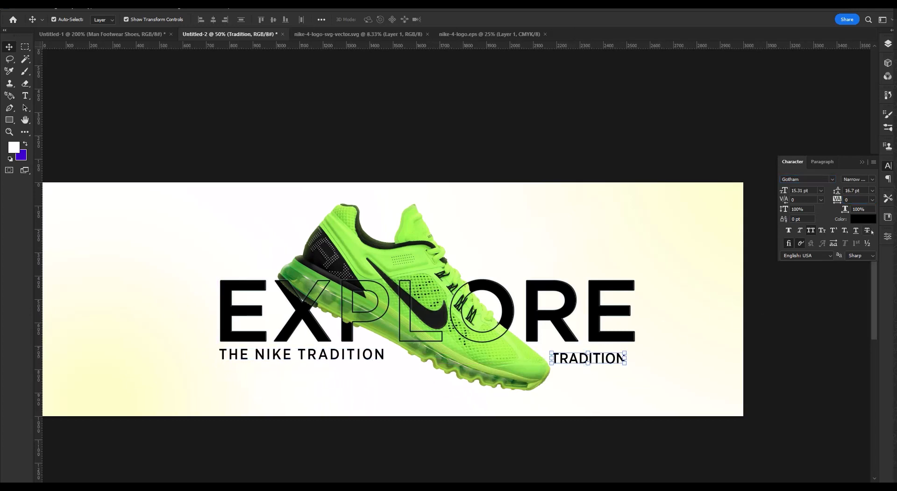
left_click(360, 355)
left_click(580, 363)
type("100")
key("Return")
Align the top edges of both captions and nudge TRADITION right until it ends flush with the EXPLORE headline.
left_click(369, 358, "shift")
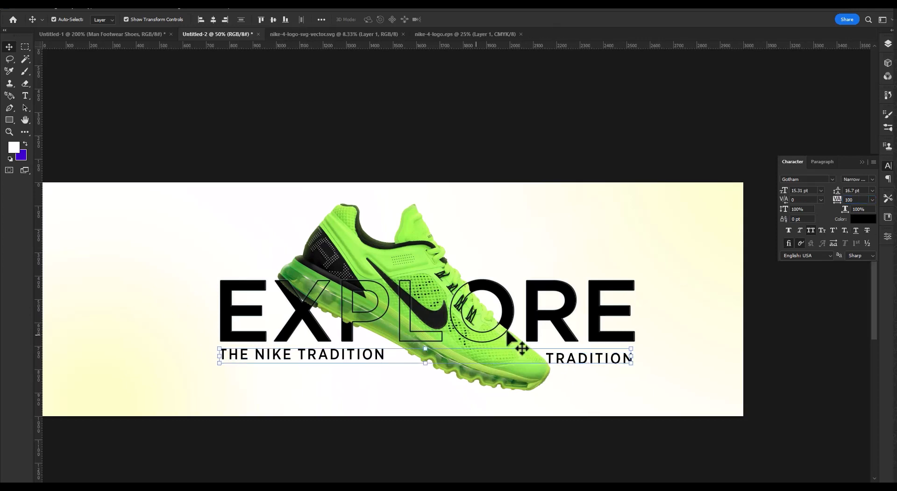
left_click(262, 20)
left_click(767, 357)
left_click(605, 358)
key("Right")
key("Right")
key("Right")
key("Right")
key("Right")
key("Right")
key("Right")
key("Right")
key("Right")
key("Right")
key("Right")
key("Right")
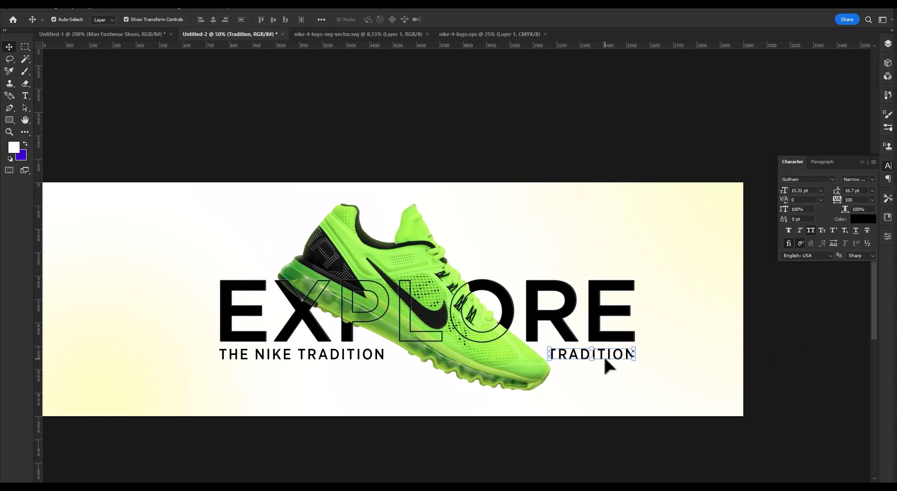
left_click(788, 361)
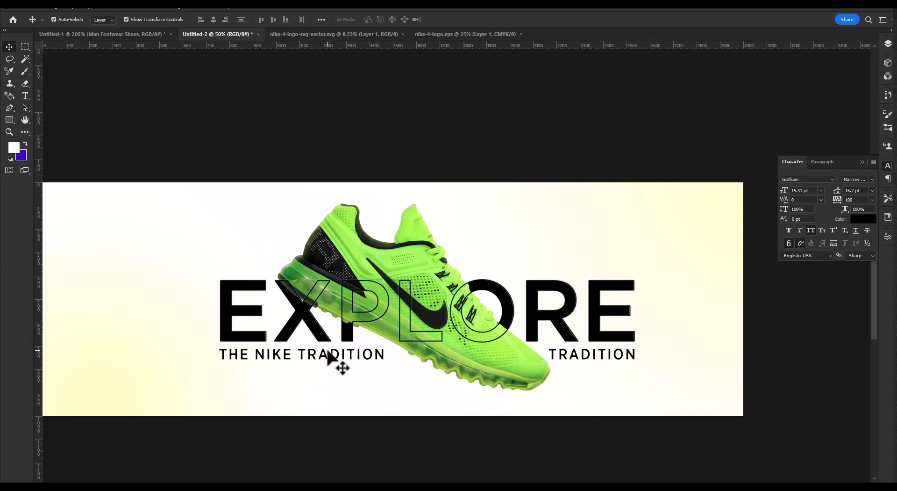
Scale the shoe, EXPLORE headline and both captions together to 93.03% and reposition them slightly left of the banner's center.
left_click(328, 351)
left_click(306, 329, "shift")
left_click(383, 247, "shift")
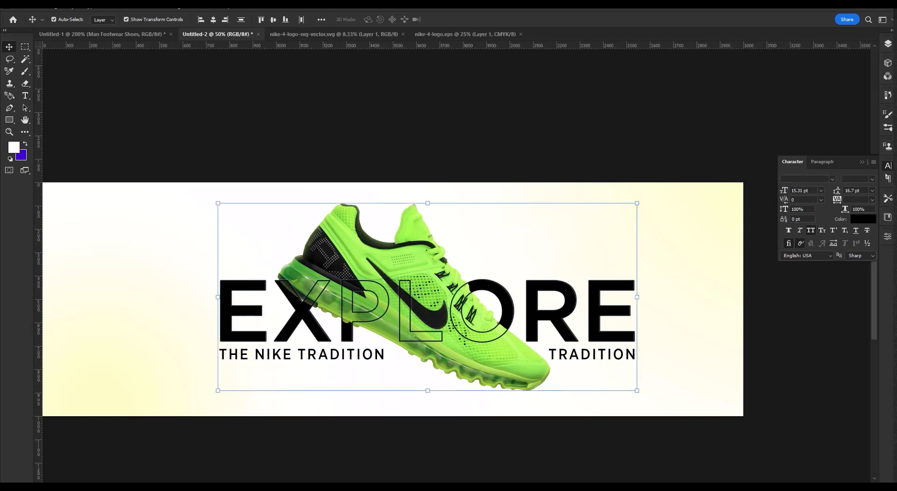
key("ctrl+t")
mouse_move(411, 310)
left_mouse_down()
mouse_move(392, 310)
mouse_move(406, 336)
mouse_move(405, 326)
left_mouse_up()
key("ctrl+minus")
key("ctrl+minus")
left_click_drag(415, 281, 414, 284)
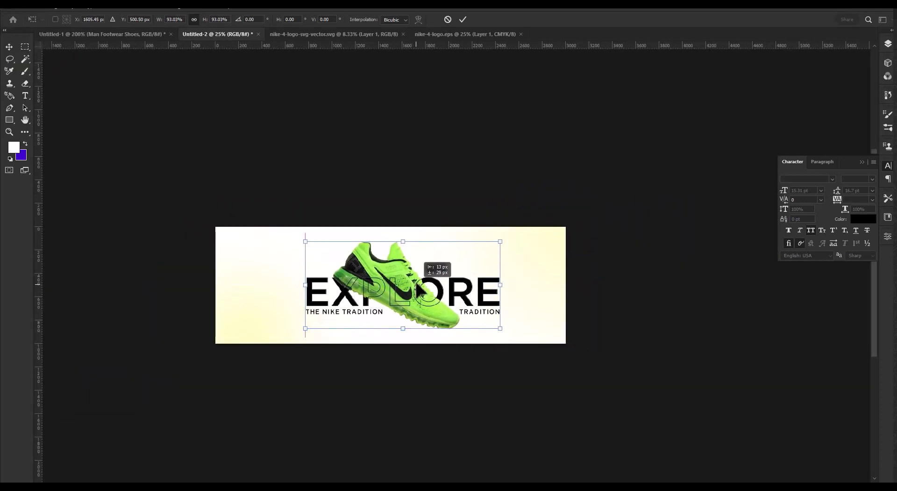
left_click(463, 20)
key("shift+Left")
left_click(619, 242)
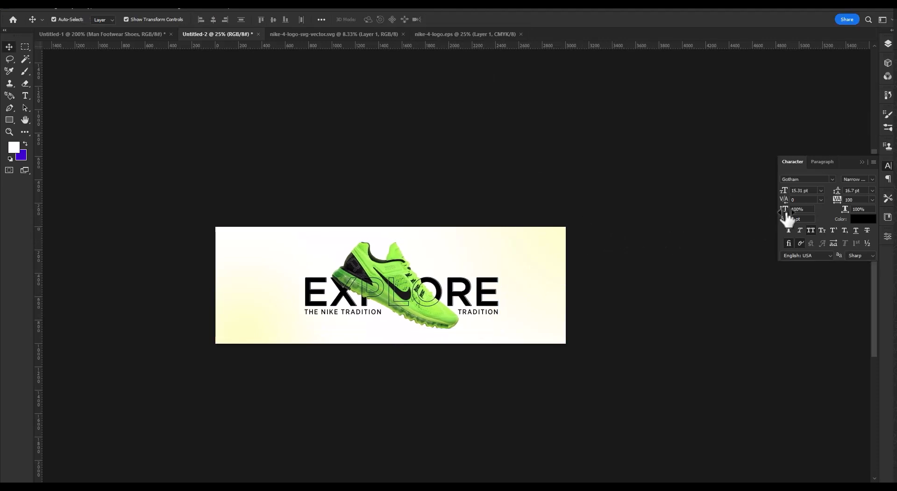
Show the hidden feature and website text layers in the Font group and collapse the open layer groups.
left_click_drag(491, 280, 563, 285)
key("ctrl+0")
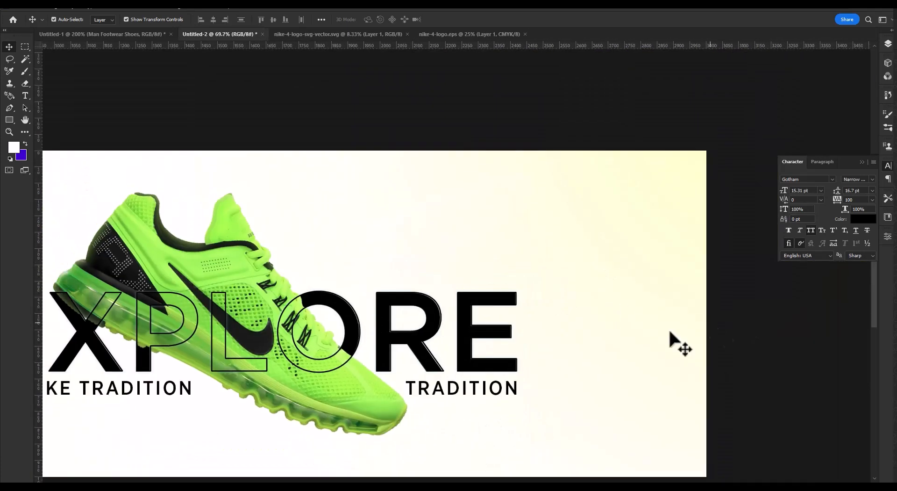
left_click(434, 362)
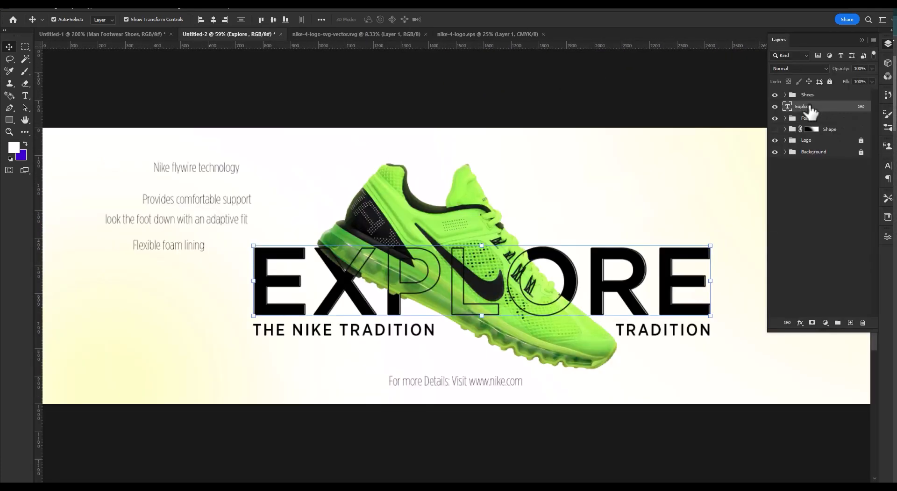
left_click(807, 95)
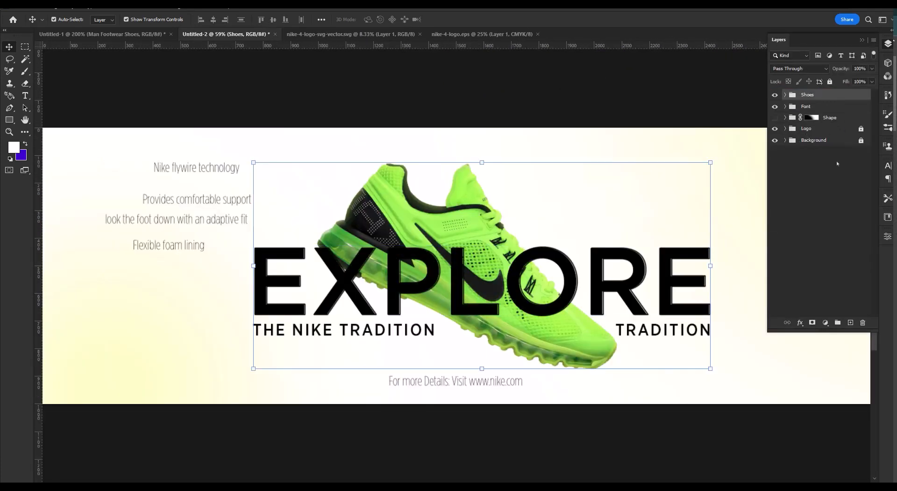
left_click(830, 186)
Move the solid Explore text layer into the Shoes group beneath the shoe layer, then collapse the group.
left_click(785, 95)
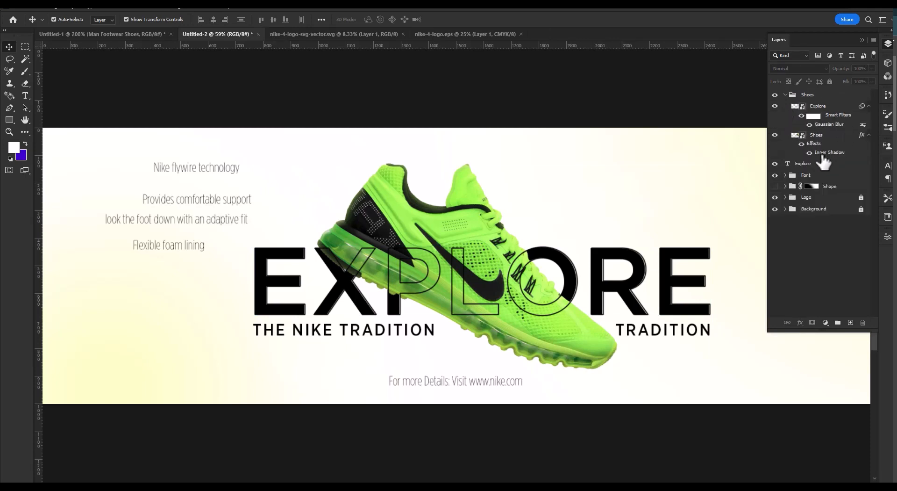
left_click(818, 115)
left_click(834, 152)
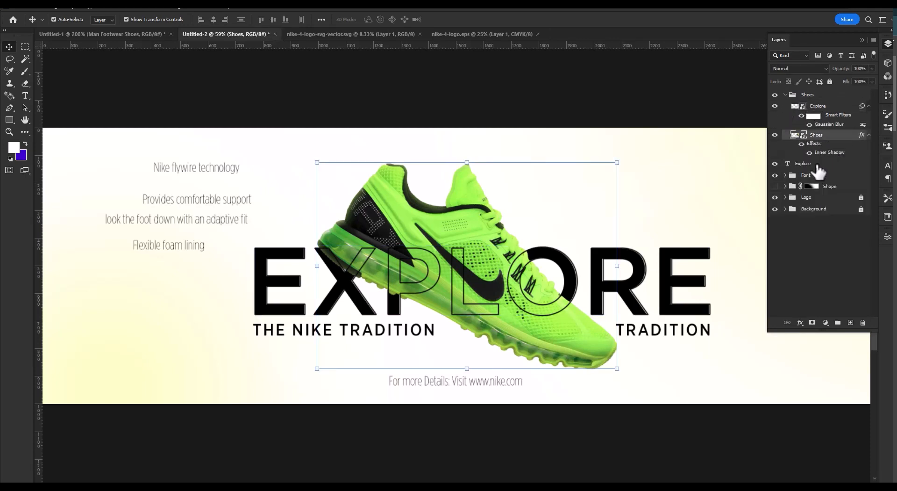
left_click(817, 164)
left_click_drag(808, 166, 810, 154)
left_click(785, 96)
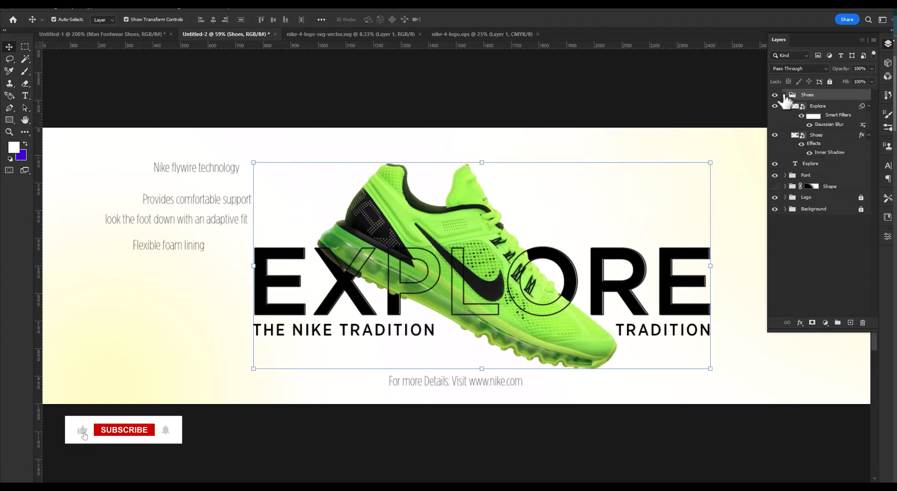
left_click(786, 95)
left_click(819, 214)
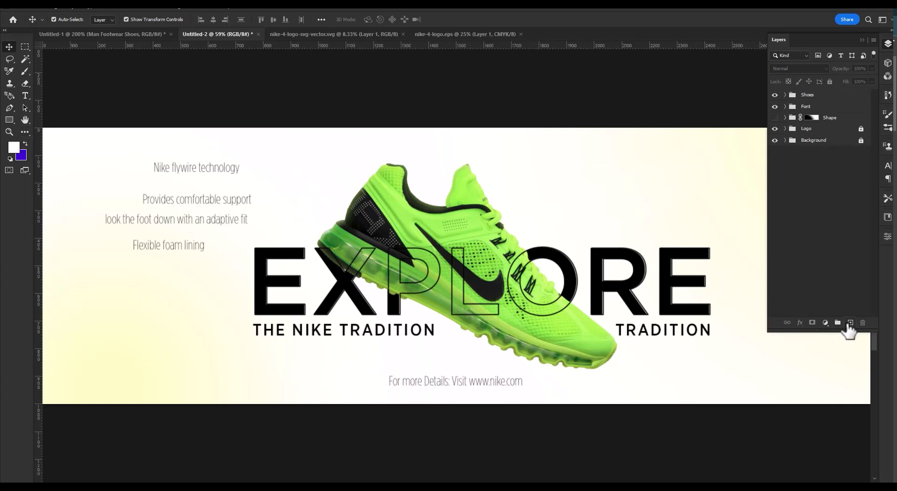
Add a new layer and draw a bent leader line about 337 × 108 px rising from the shoe's laces and ending horizontally.
left_click(850, 322)
key("p")
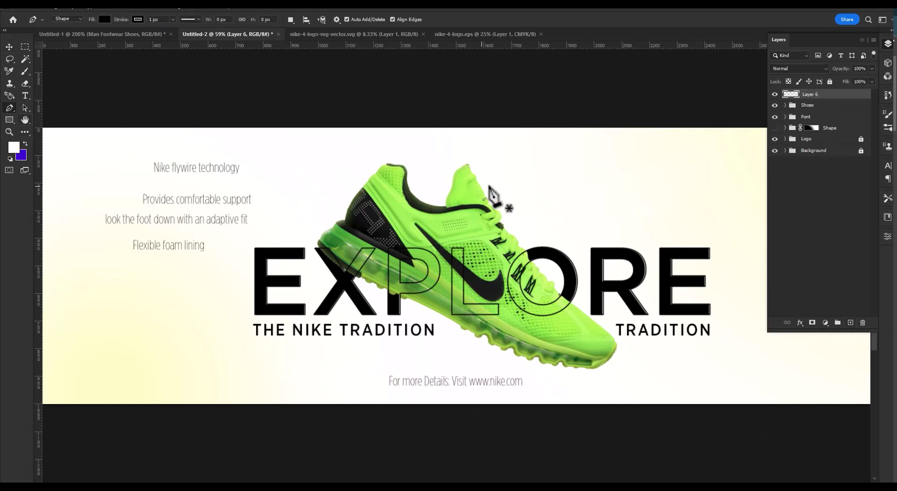
left_click(503, 212)
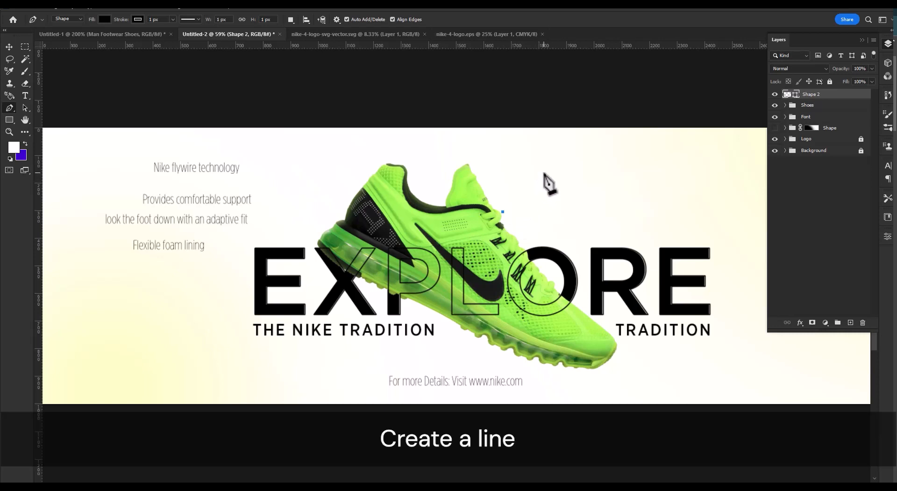
key("ctrl+z")
left_click(507, 207)
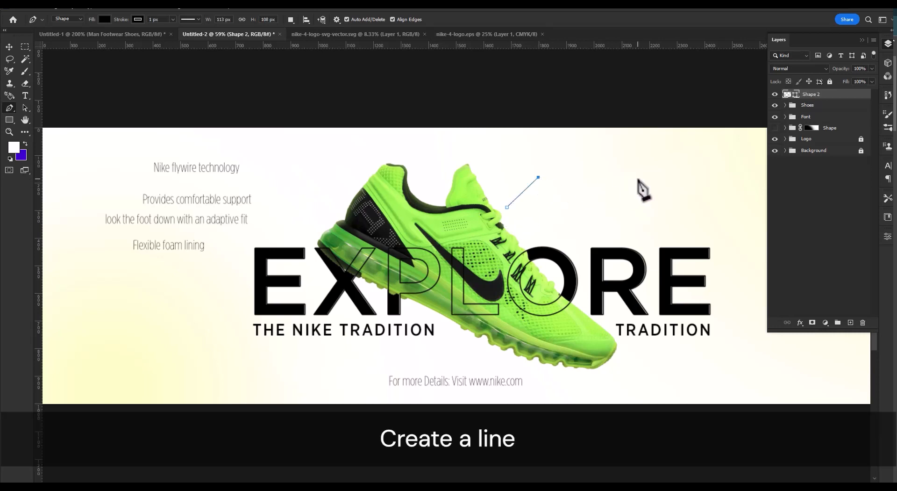
left_click(601, 178)
Remove the leader line's fill and switch its stroke to a pattern.
left_click(105, 20)
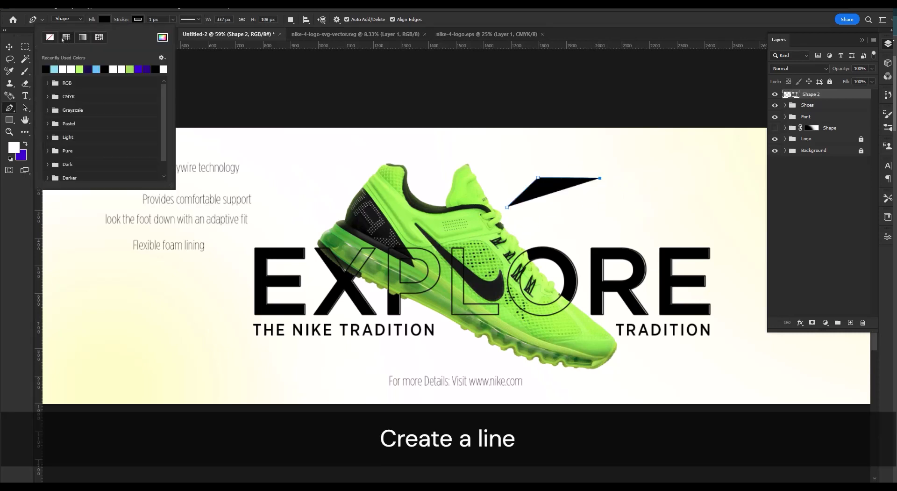
left_click(50, 37)
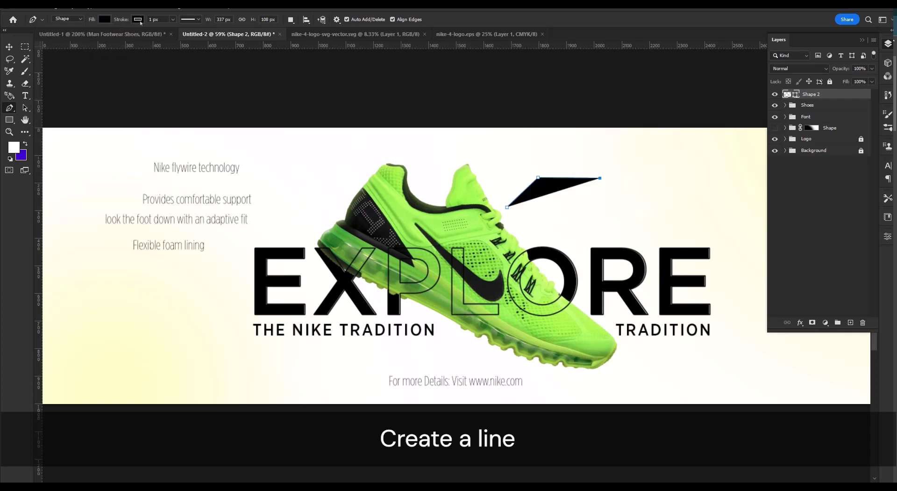
left_click(104, 19)
left_click(50, 38)
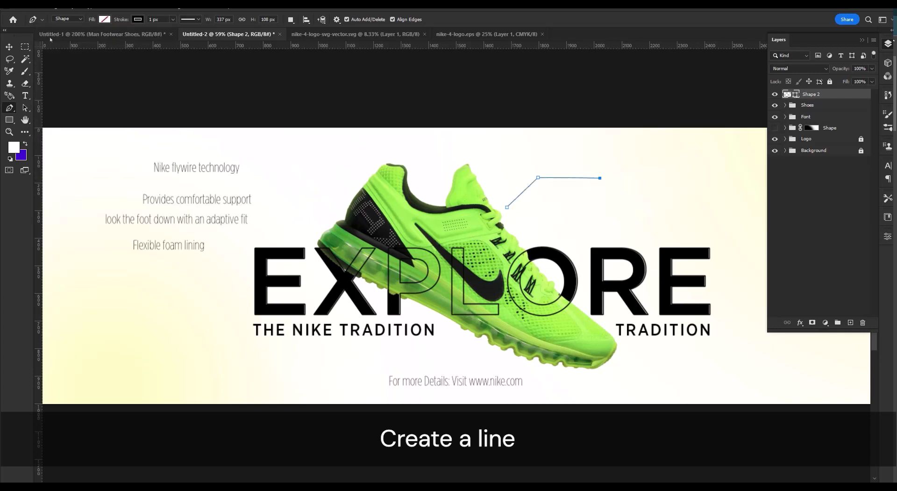
left_click(137, 19)
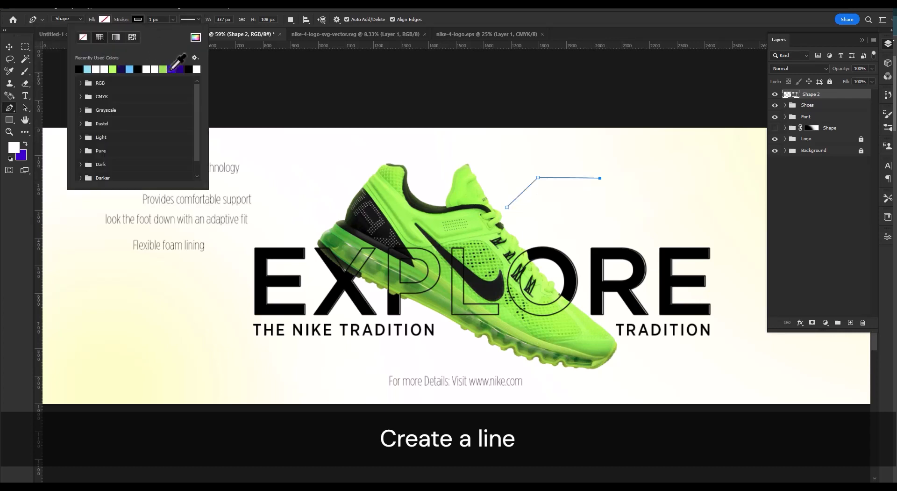
left_click(133, 37)
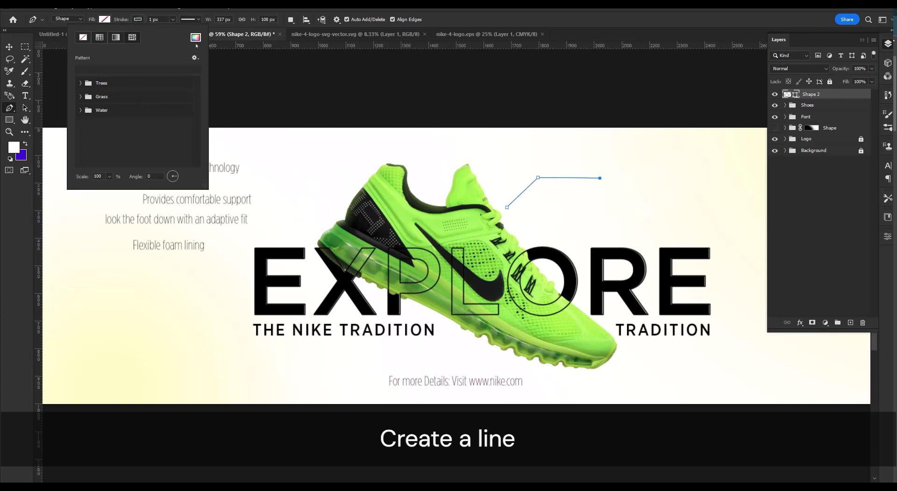
left_click(9, 47)
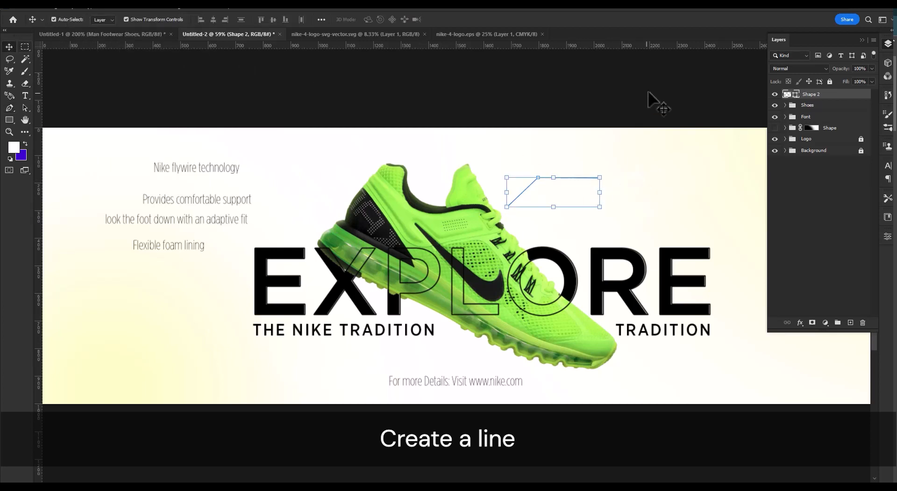
Try to draw a 24 px circle at the leader line's lower end, undo it and deselect the line.
right_click(9, 120)
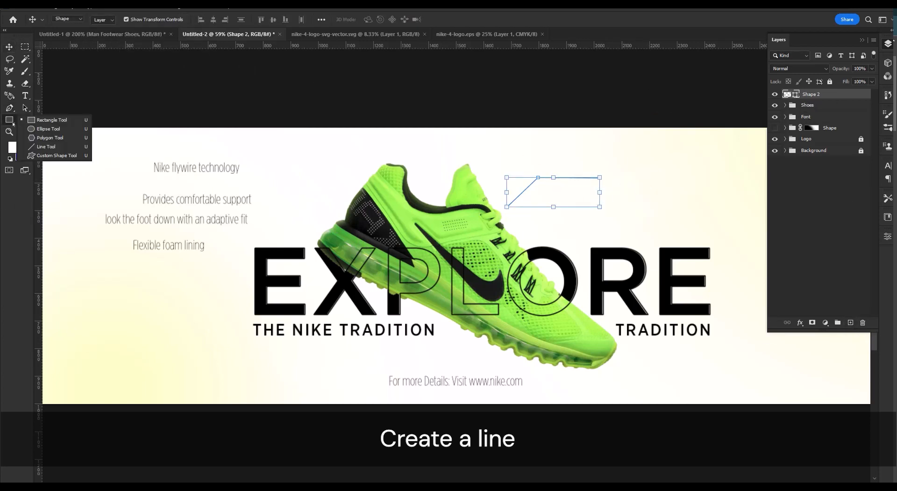
left_click(49, 128)
left_click(514, 200, "ctrl")
left_click(516, 203, "ctrl")
left_click(516, 204, "ctrl")
left_click(516, 203, "ctrl")
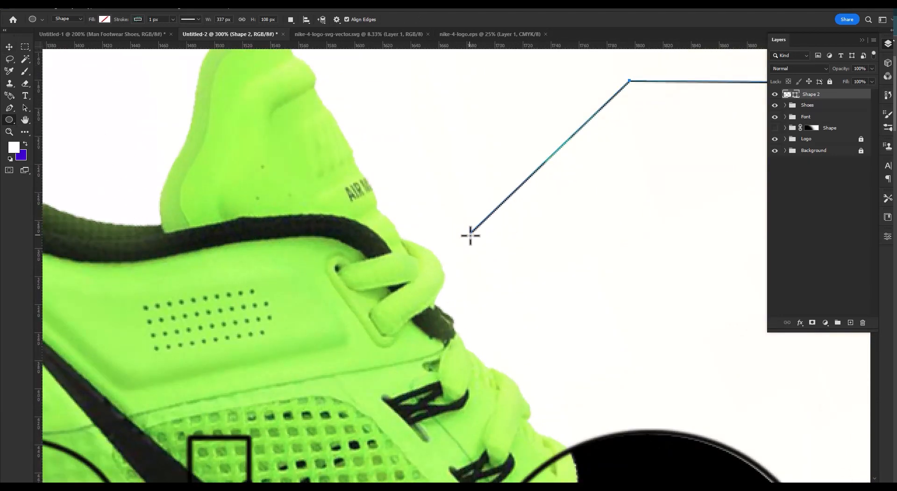
left_click_drag(470, 233, 503, 267)
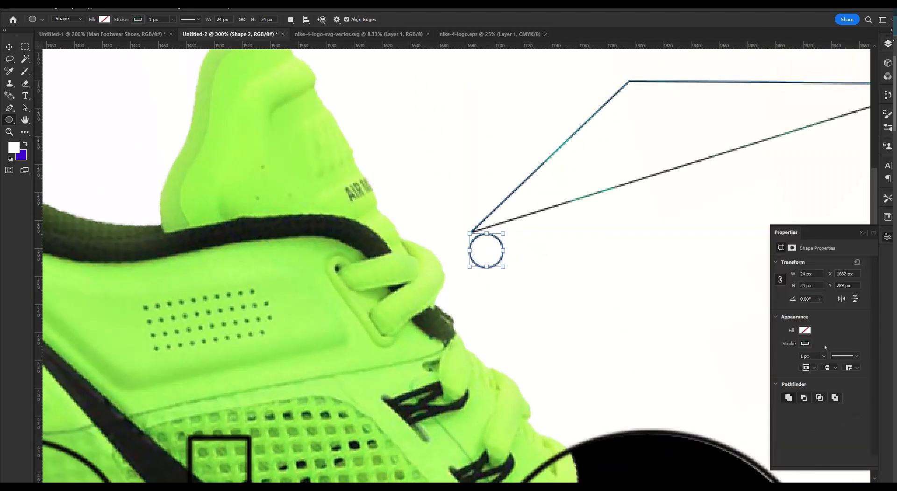
key("ctrl+z")
left_click(10, 50)
left_click(865, 64)
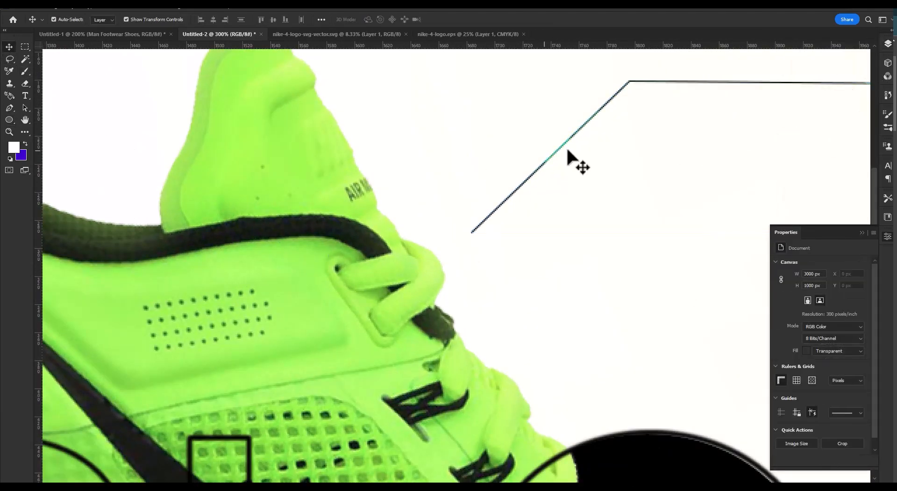
left_click_drag(696, 159, 549, 228)
left_click_drag(587, 145, 622, 167)
key("ctrl+z")
key("Tab")
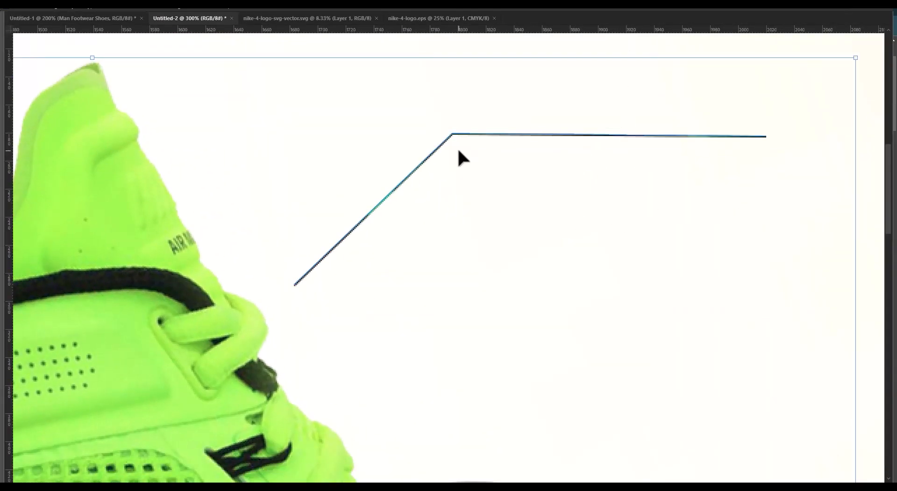
key("ctrl+0")
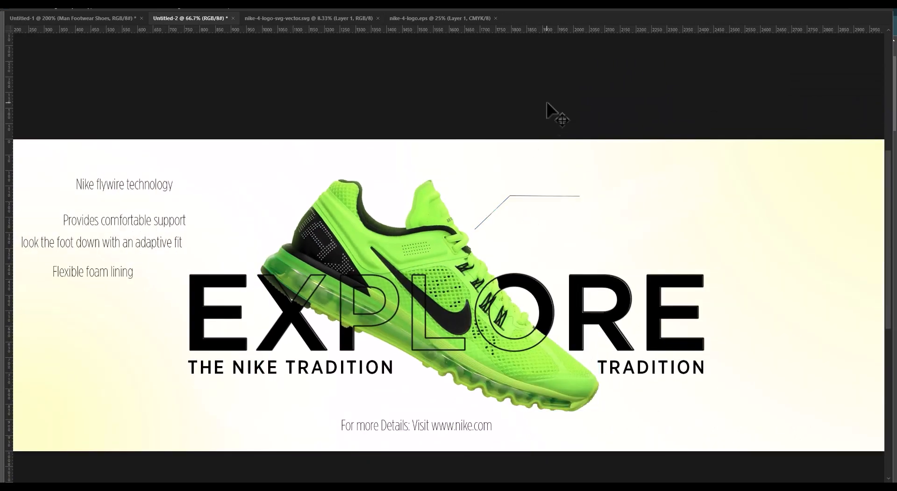
left_click(536, 195)
key("Tab")
left_click_drag(552, 161, 581, 169)
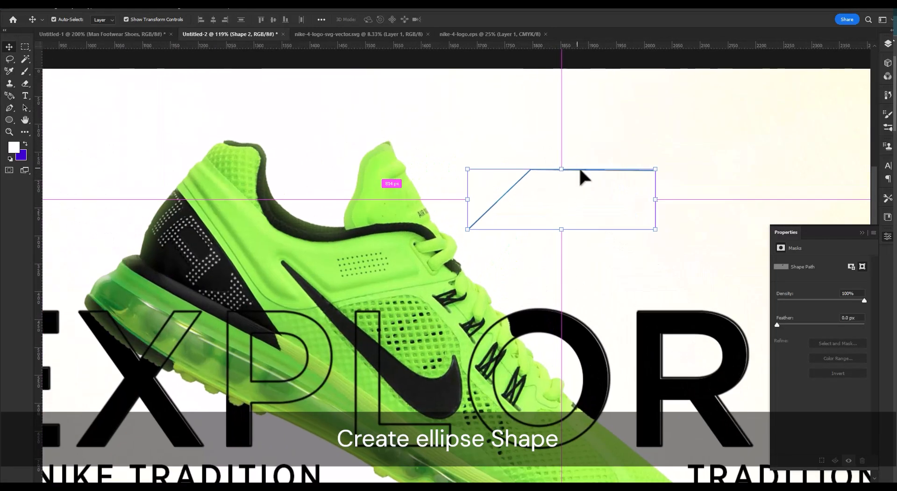
Draw a 16 px circle centered on the leader line's lower end as a separate shape and remove its fill.
left_click(302, 64)
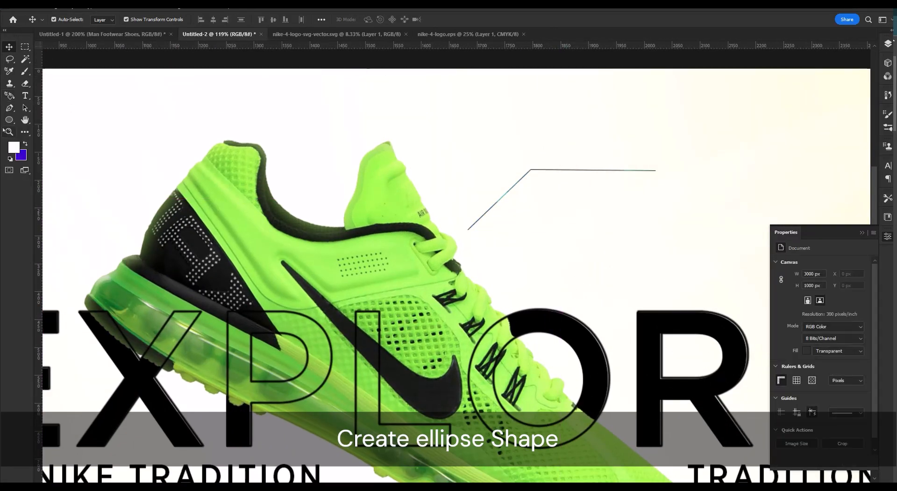
left_click(9, 119)
left_click(474, 235, "ctrl")
left_click(474, 234, "ctrl")
left_click(474, 234, "ctrl")
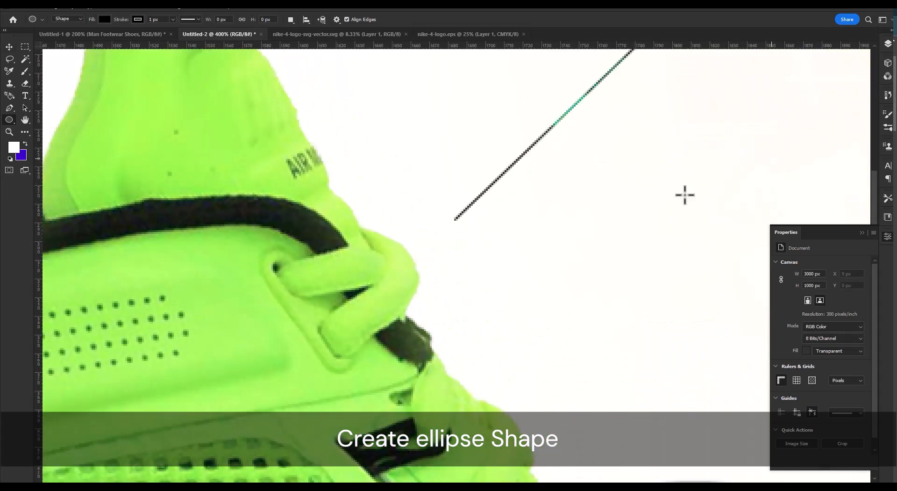
left_click_drag(456, 220, 607, 263)
left_click(804, 333)
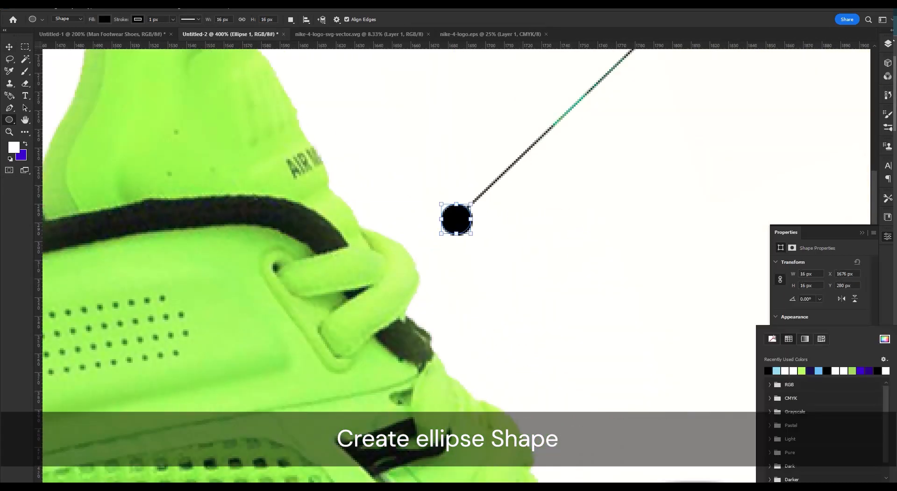
left_click(804, 318)
left_click(777, 318)
left_click(801, 331)
left_click(851, 323)
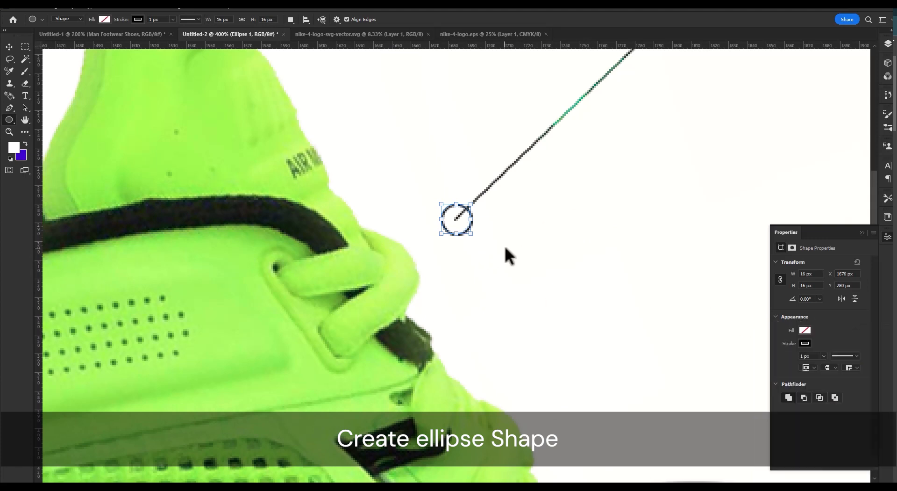
Duplicate the circle and scale the copy down to 11.5 px inside the original ring.
key("ctrl+j")
left_click_drag(471, 218, 467, 220)
left_click_drag(462, 214, 469, 215)
left_click(469, 216)
left_click(469, 216)
key("v")
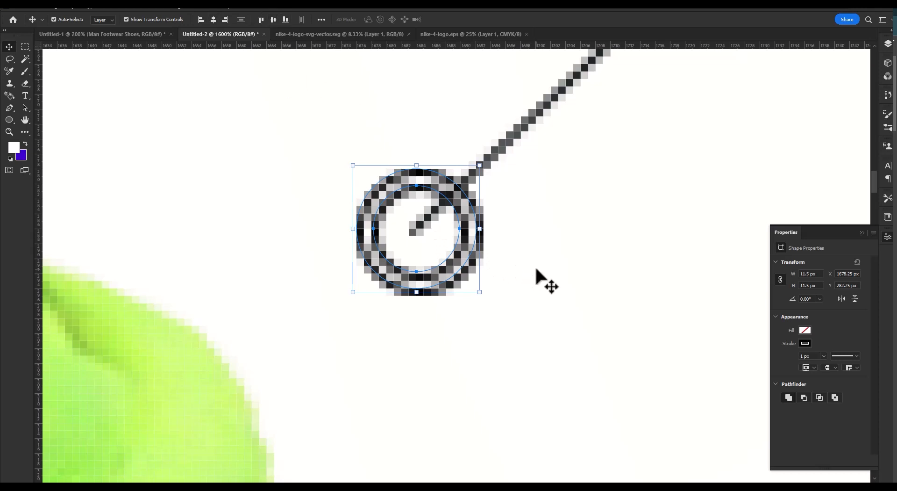
Fill the inner circle with light blue, remove its stroke and nudge it to the center of the ring.
left_click(536, 270)
left_click(460, 249)
left_click(803, 330)
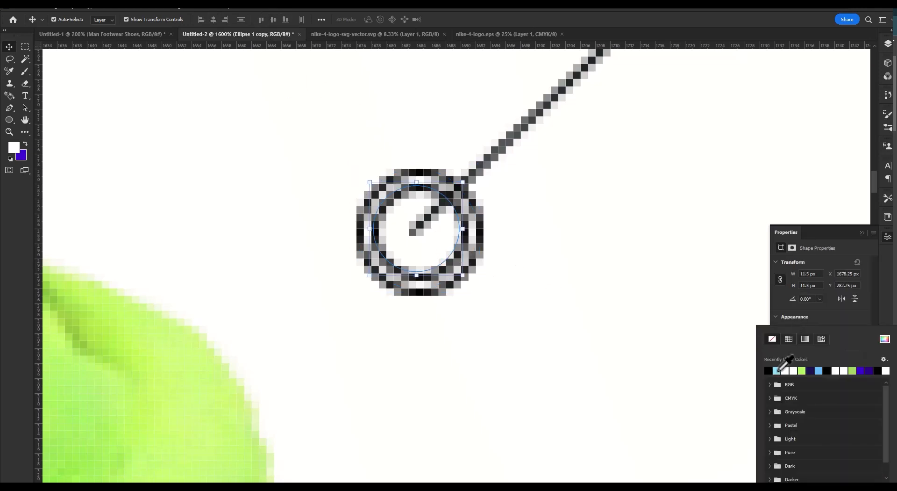
left_click(777, 370)
left_click(840, 312)
left_click(805, 343)
left_click(773, 338)
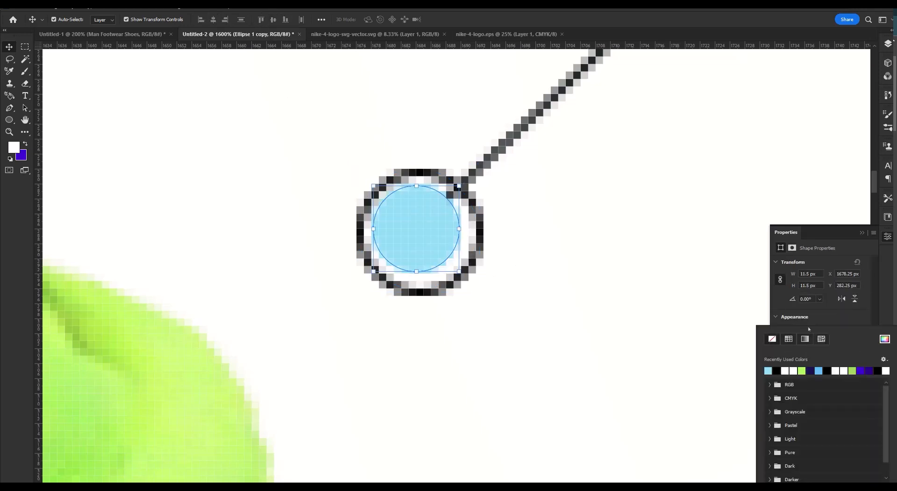
left_click(402, 235)
left_click_drag(416, 227, 424, 235)
left_click_drag(660, 289, 596, 207)
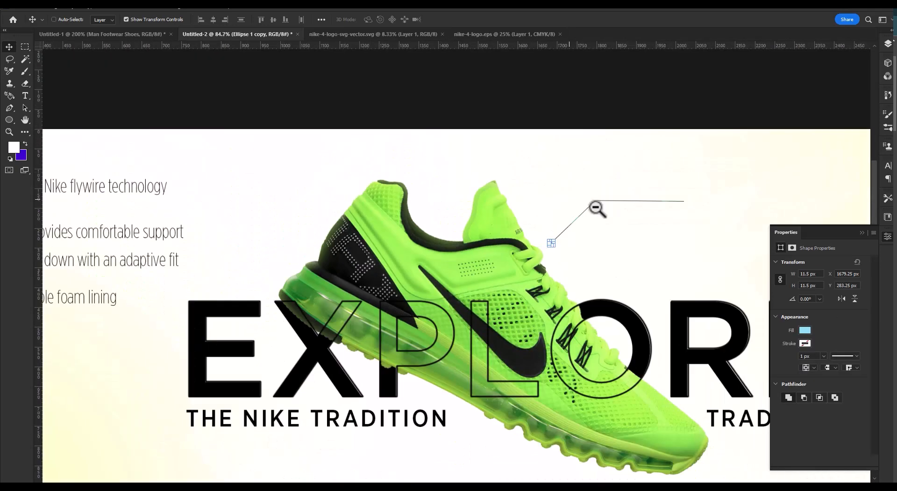
left_click_drag(549, 242, 665, 252)
left_click_drag(673, 252, 539, 252)
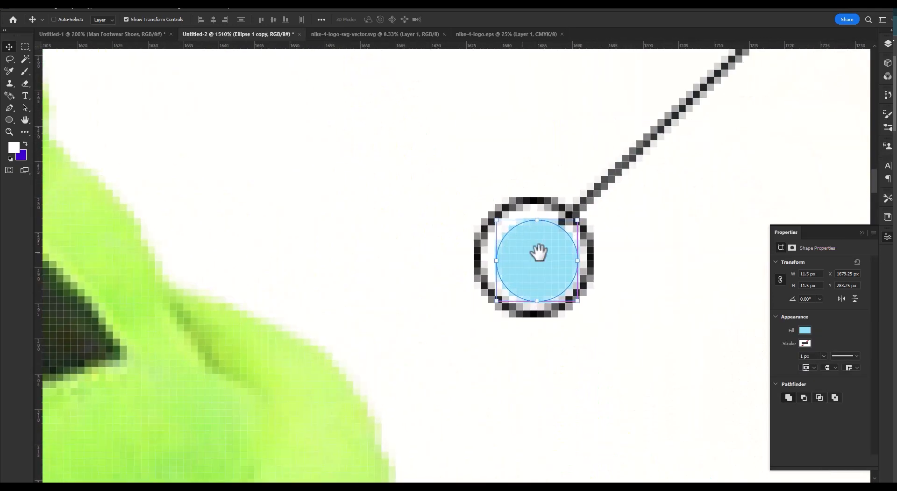
Set the inner circle's fill to the green #d8fe52 sampled from the shoe.
left_click(804, 330)
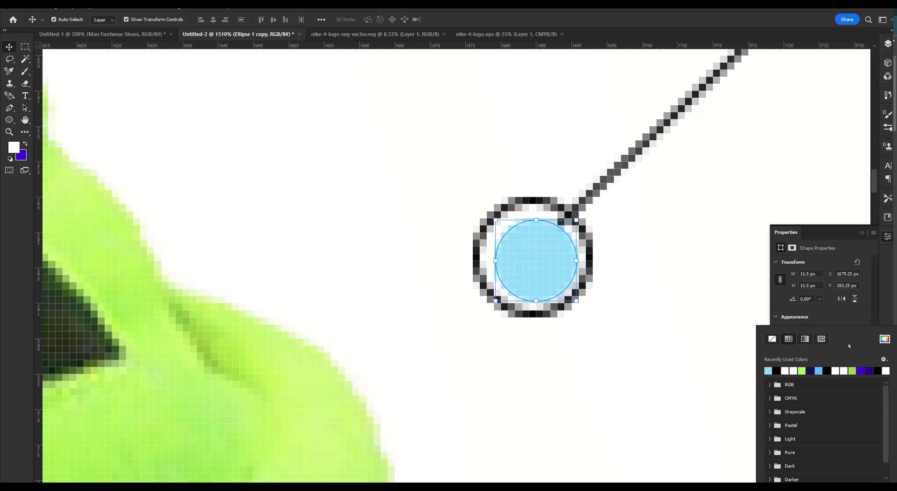
left_click(885, 339)
left_click(271, 346)
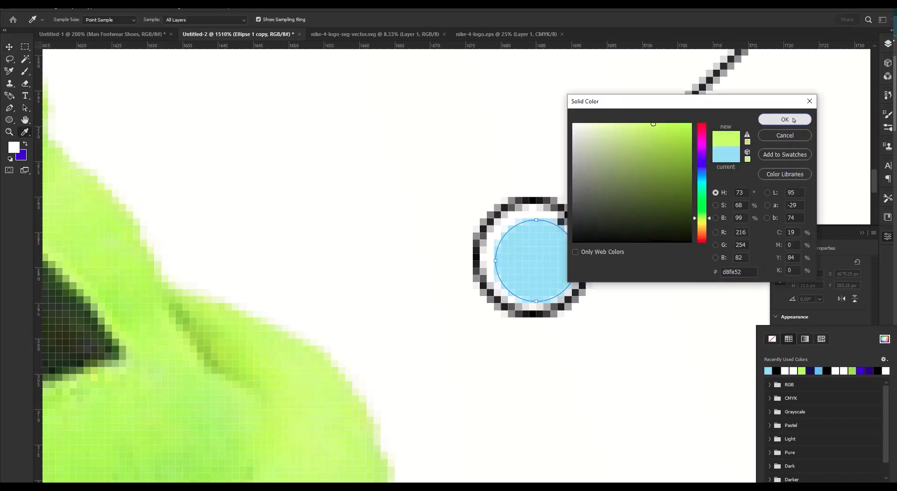
left_click(793, 120)
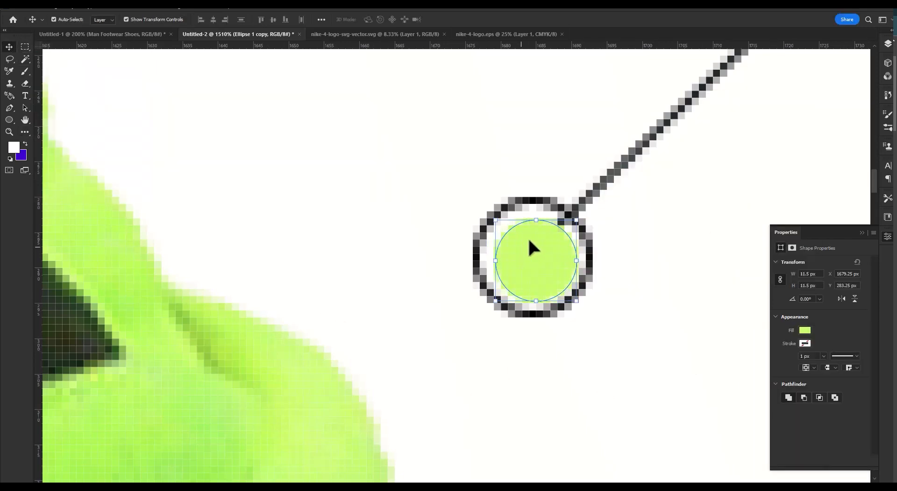
left_click_drag(579, 232, 516, 210)
left_click(672, 234)
left_click_drag(672, 234, 598, 228)
left_click_drag(511, 229, 489, 310)
left_click(510, 292, "ctrl")
left_click(551, 285, "ctrl")
left_click(556, 284)
left_click(517, 285, "shift")
left_click(514, 235)
left_click(559, 280)
left_click_drag(600, 229, 553, 222)
left_click_drag(766, 214, 556, 220)
left_click(430, 219, "alt")
left_click_drag(337, 222, 503, 227)
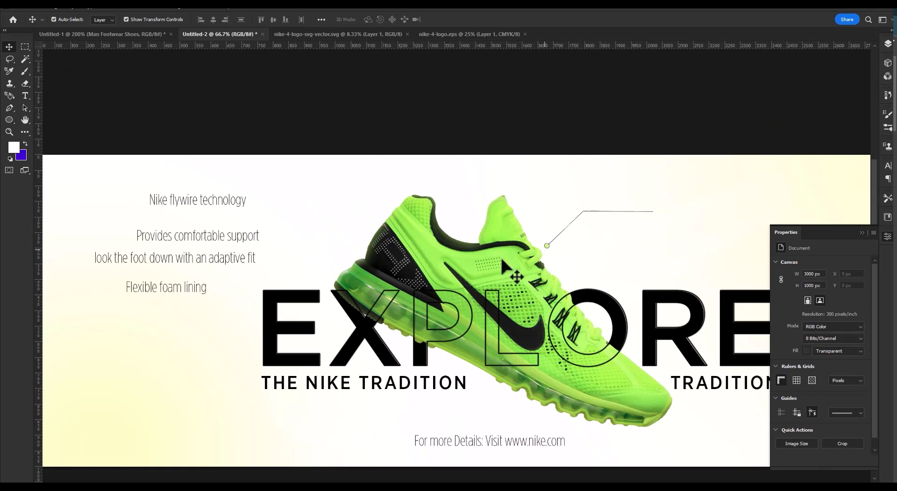
Move the Nike flywire technology text beside the leader line's free end and set its font style to Light.
left_click_drag(226, 205, 729, 201)
left_click_drag(677, 209, 501, 205)
left_click_drag(565, 198, 593, 198)
left_click(862, 287)
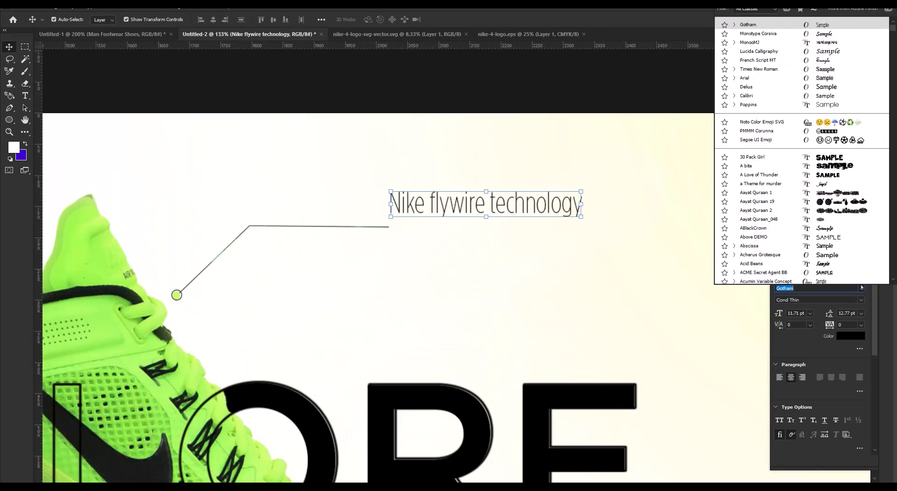
left_click(862, 288)
left_click(861, 300)
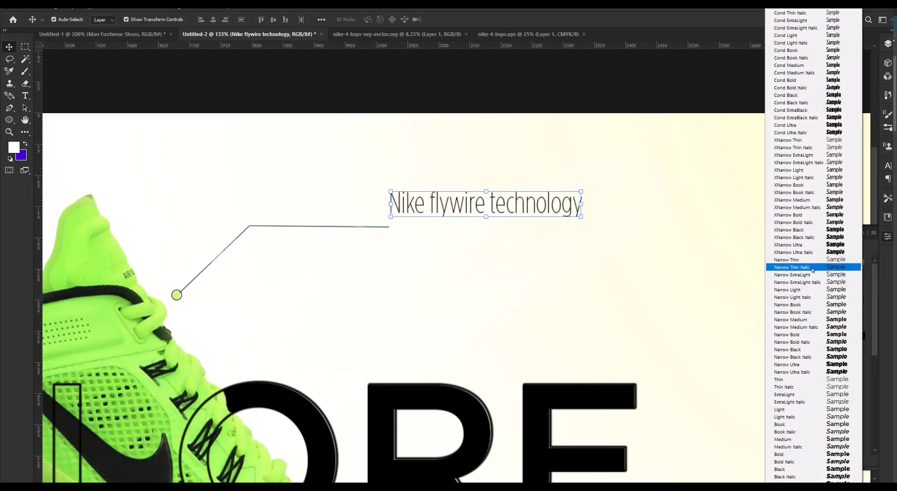
left_click(794, 408)
Scale the Nike flywire technology text to 70.83% and align its left edge with the end of the leader line.
key("ctrl+t")
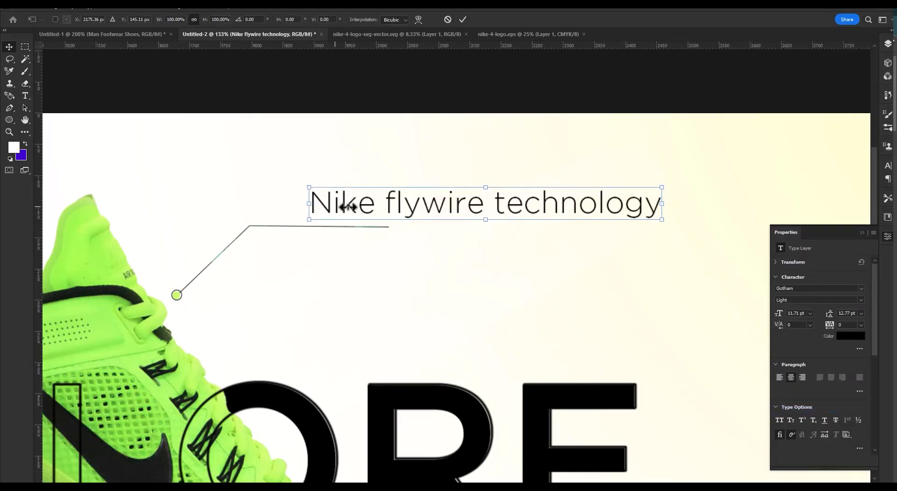
left_click_drag(310, 206, 395, 205)
left_click_drag(480, 202, 476, 204)
left_click_drag(655, 206, 637, 208)
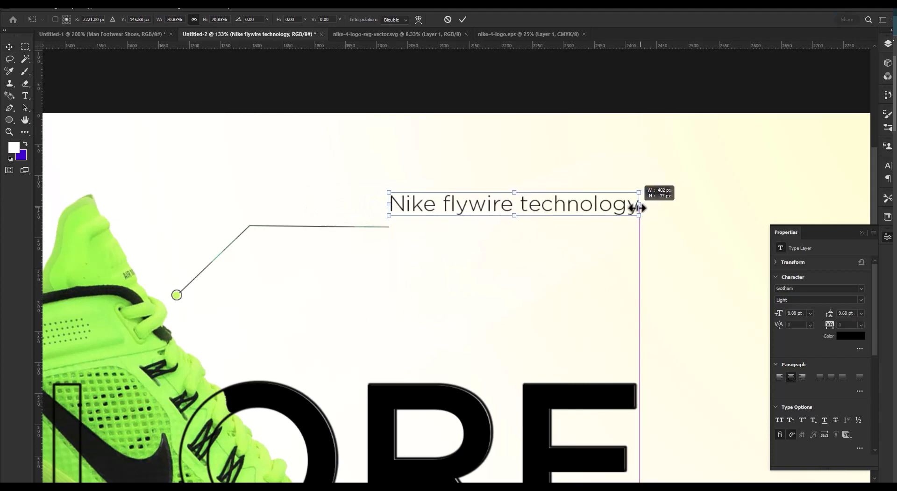
left_click_drag(556, 209, 580, 206)
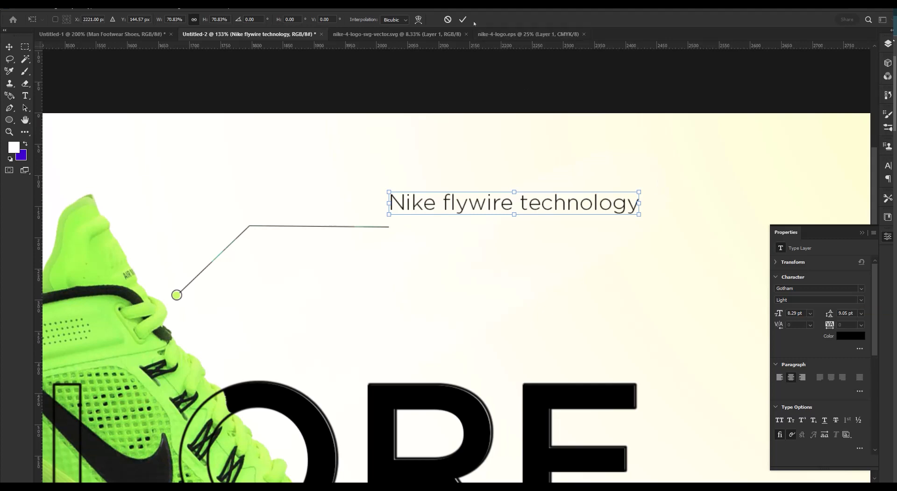
key("Return")
Set the Nike flywire technology text's font style to Book and nudge it slightly beside the leader line's end.
left_click(864, 300)
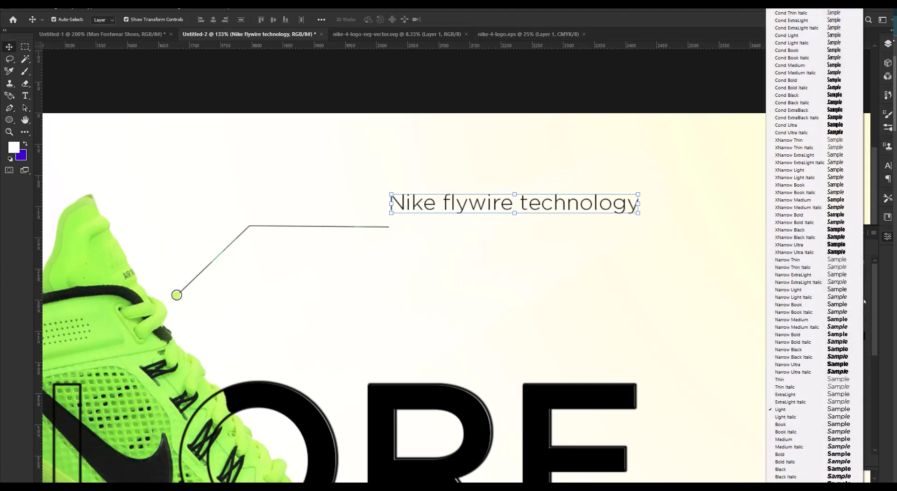
left_click(823, 424)
left_click_drag(555, 203, 562, 202)
left_click(380, 253, "ctrl+alt")
left_click(380, 253, "ctrl+alt")
left_click(380, 253, "ctrl+alt")
left_click_drag(253, 207, 441, 204)
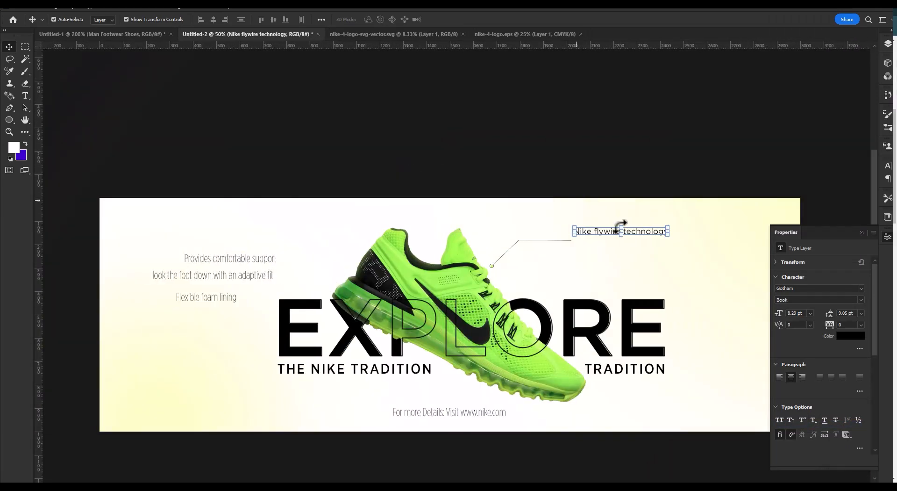
Move the "look the foot down with an adaptive fit" text beneath Nike flywire technology and set its font style to Light.
left_click_drag(235, 279, 666, 249)
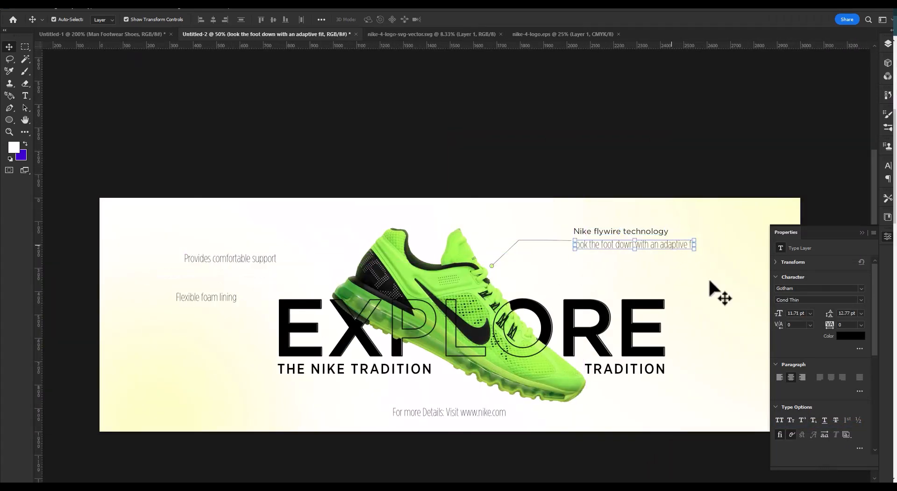
left_click(667, 246, "ctrl")
left_click(669, 246, "ctrl")
left_click(668, 246, "ctrl")
left_click(668, 247, "ctrl")
left_click(861, 299)
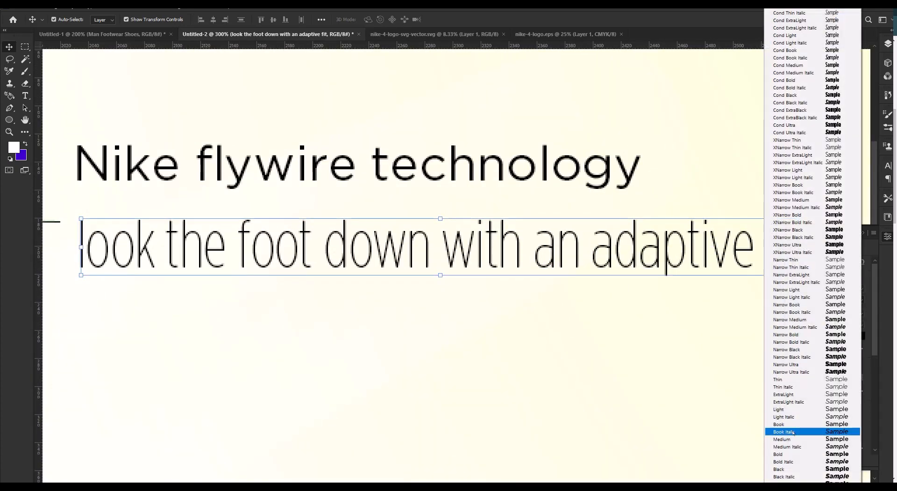
left_click(792, 411)
key("Tab")
left_click(631, 248, "alt")
left_click(632, 248, "alt")
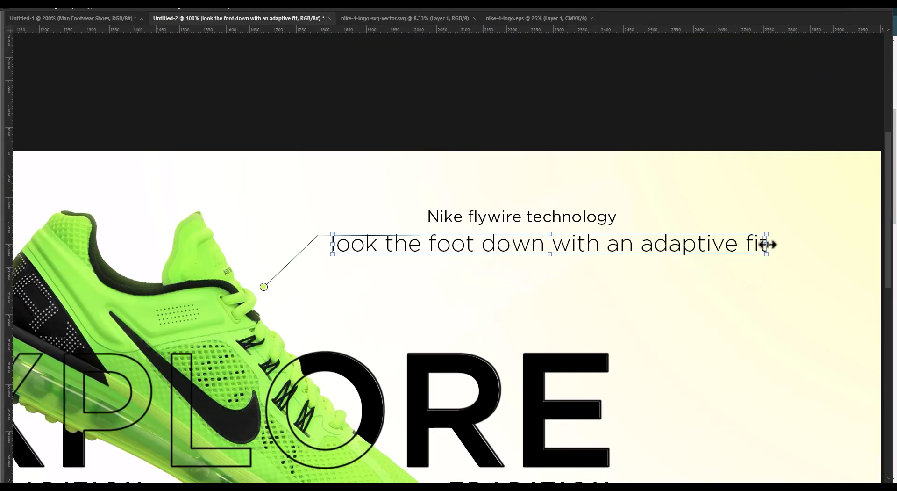
Scale the "look the foot down with an adaptive fit" text down to the heading's width and place it directly under the heading.
left_click_drag(769, 245, 605, 253)
left_click(480, 240, "alt")
left_click(479, 240, "alt")
left_click(479, 241, "alt")
left_click_drag(353, 234, 393, 267)
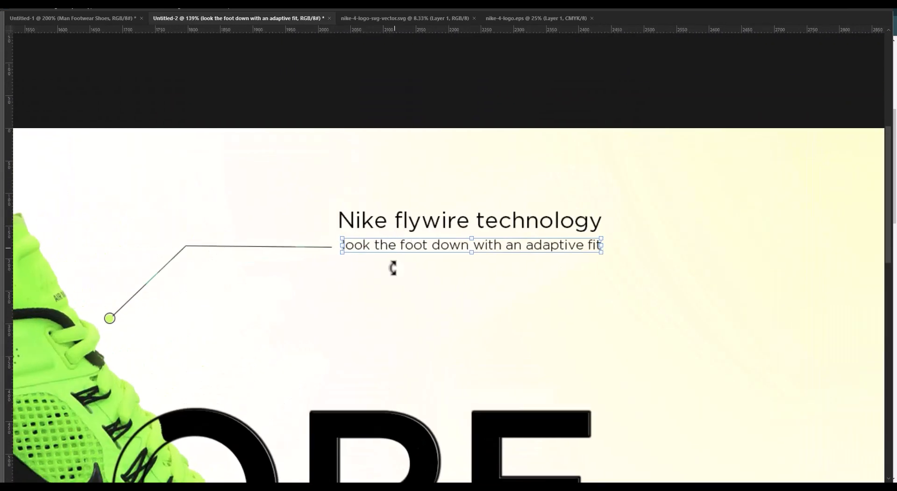
key("Return")
Tighten the spacing between the Nike flywire technology heading and its caption and centre the pair vertically on the leader line's end.
left_click(452, 221)
left_click_drag(473, 245, 484, 237)
key("Up")
key("Up")
left_click(485, 221, "shift")
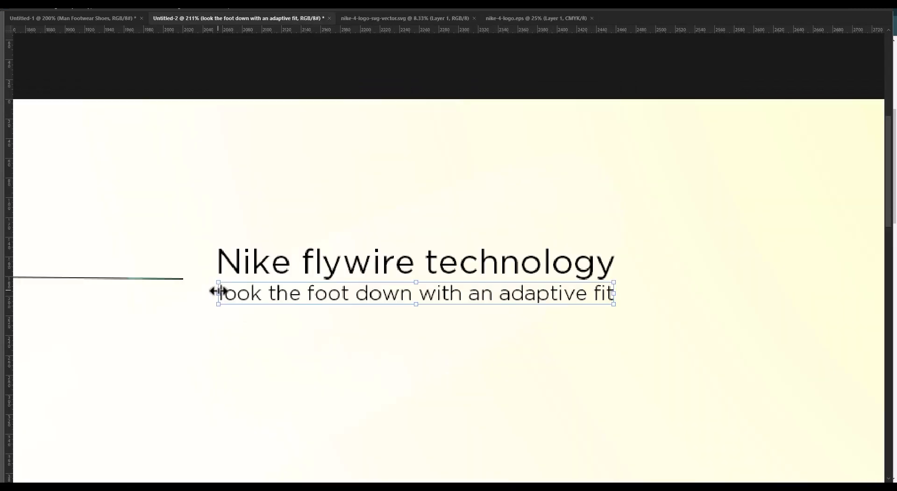
key("Return")
Shift the Nike flywire technology heading and its caption together slightly away from the leader line's end.
left_click(241, 331)
left_click_drag(243, 332, 207, 331)
left_click_drag(206, 332, 295, 329)
left_click_drag(330, 323, 369, 325)
left_click(354, 306)
left_click(345, 281, "shift")
left_click_drag(347, 281, 338, 281)
key("Tab")
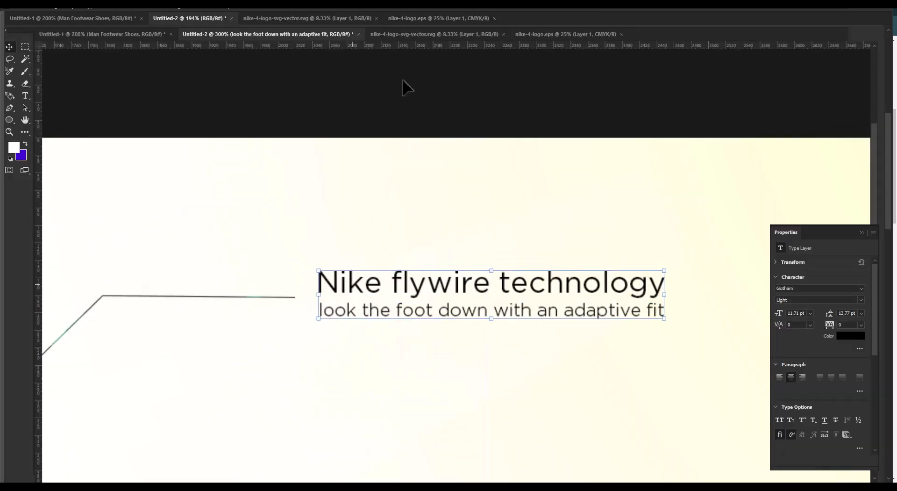
Duplicate the leader line group, flip the copy horizontally and place it beside the shoe's heel, level with the original.
left_click(387, 359)
left_click_drag(460, 326, 520, 269)
left_click_drag(205, 261, 312, 269)
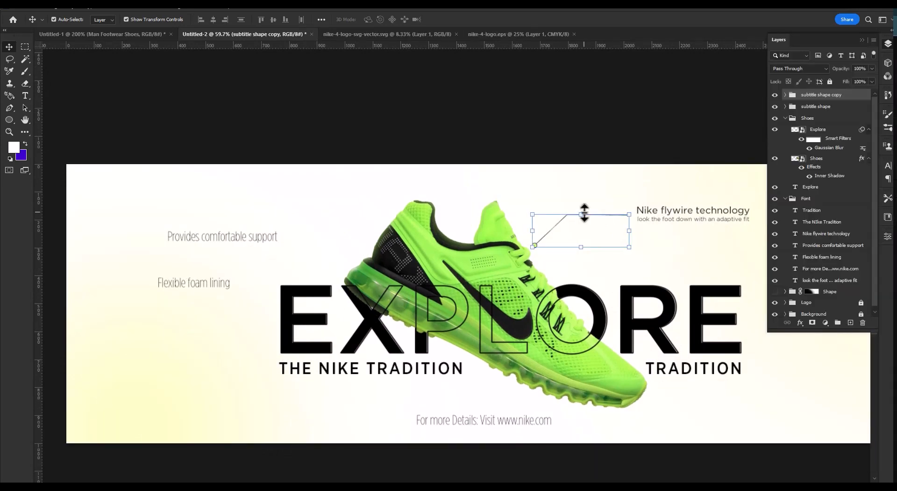
left_click(584, 213)
left_click_drag(554, 225, 317, 248)
right_click(310, 251)
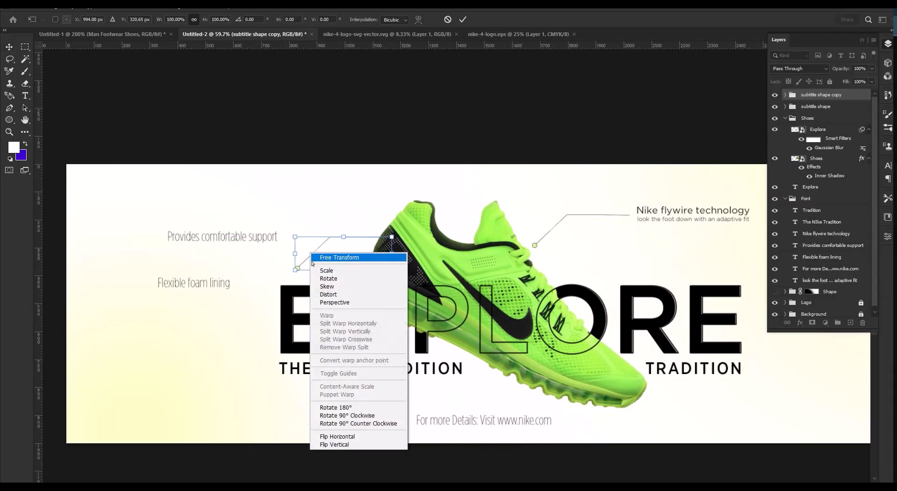
left_click(342, 429)
left_click_drag(376, 256, 353, 228)
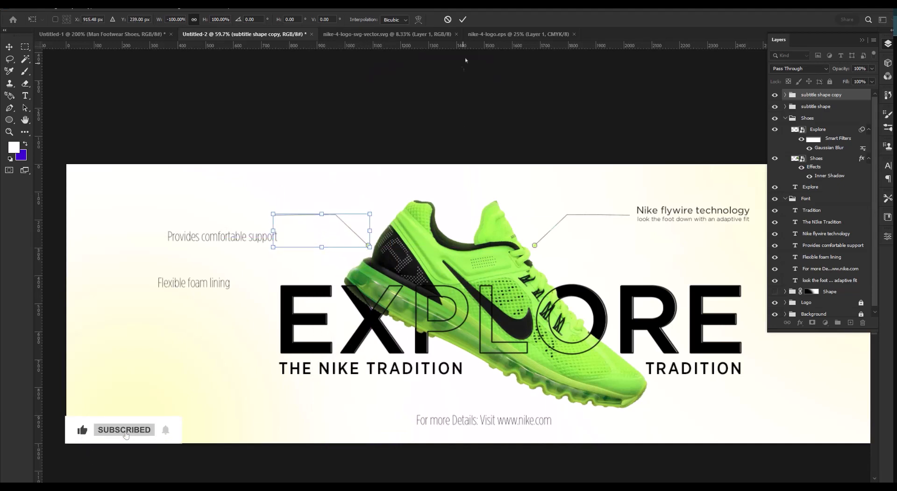
left_click(463, 20)
left_click(427, 131)
Move the Flexible foam lining text above Provides comfortable support and set its font style to Book.
left_click(232, 235, "ctrl")
left_click(231, 235, "ctrl")
left_click_drag(234, 236, 277, 292)
left_click(240, 371)
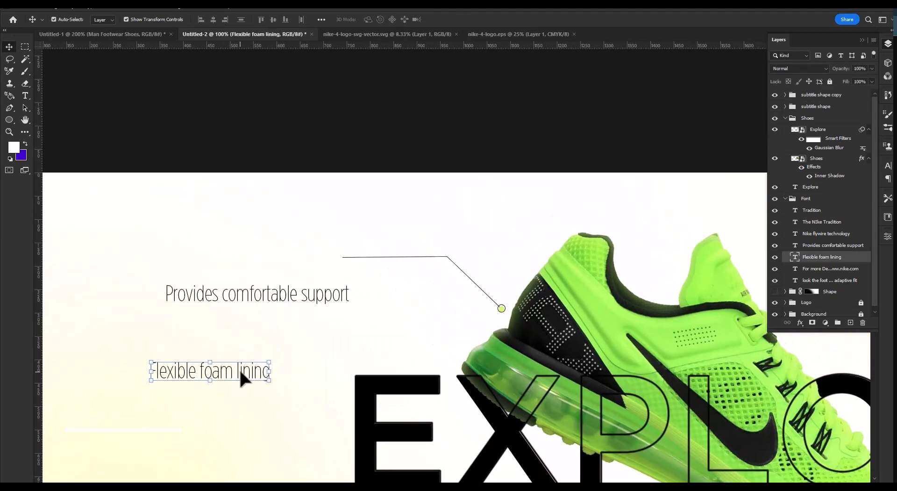
left_click_drag(239, 371, 269, 252)
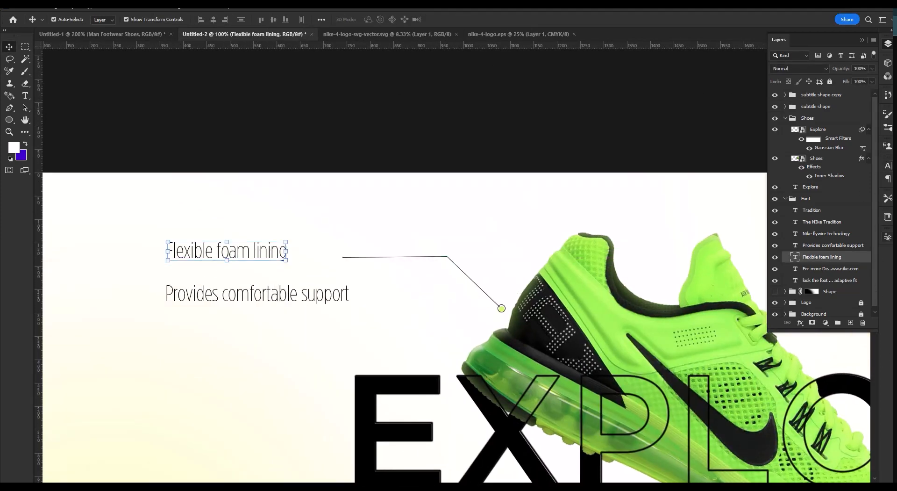
left_click(887, 236)
left_click(861, 289)
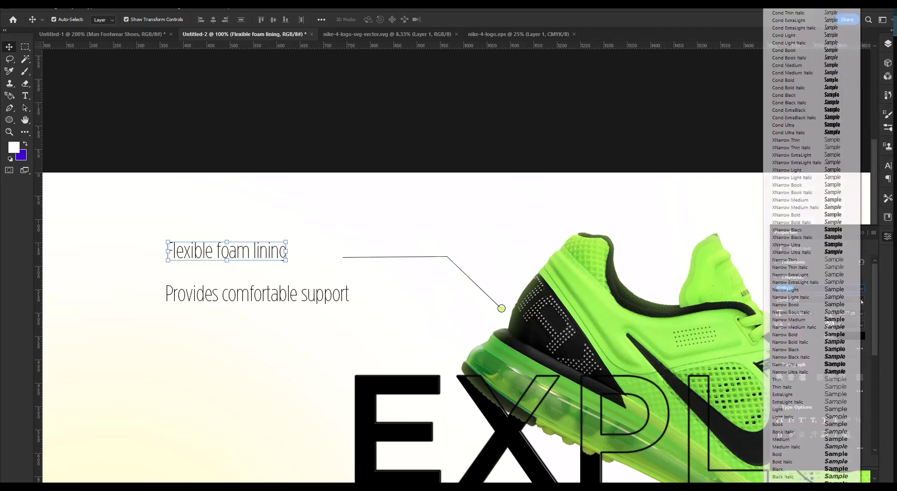
left_click(795, 425)
left_click_drag(277, 252, 275, 256)
Copy the Nike flywire technology heading's font size of 8.29 pt to the Flexible foam lining text.
left_click_drag(619, 238, 437, 234)
left_click(451, 219)
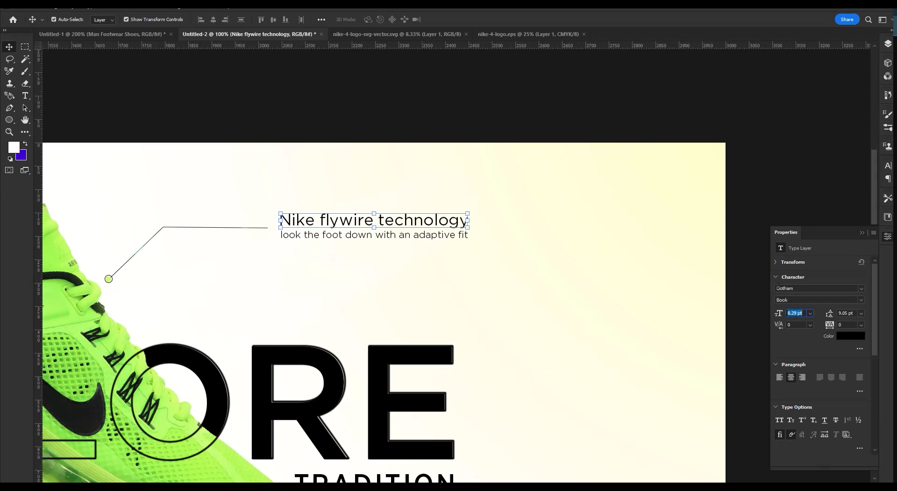
left_click_drag(234, 281, 701, 302)
left_click(374, 244)
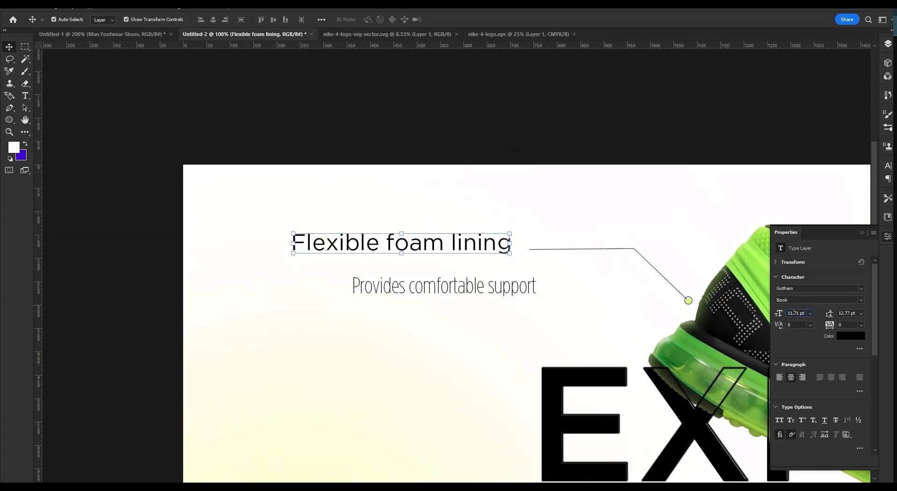
left_click_drag(796, 313, 116, 29)
type("8.29 pt")
Set the Provides comfortable support text to the Light style at 5.02 pt, matching the caption under Nike flywire technology.
left_click(435, 287)
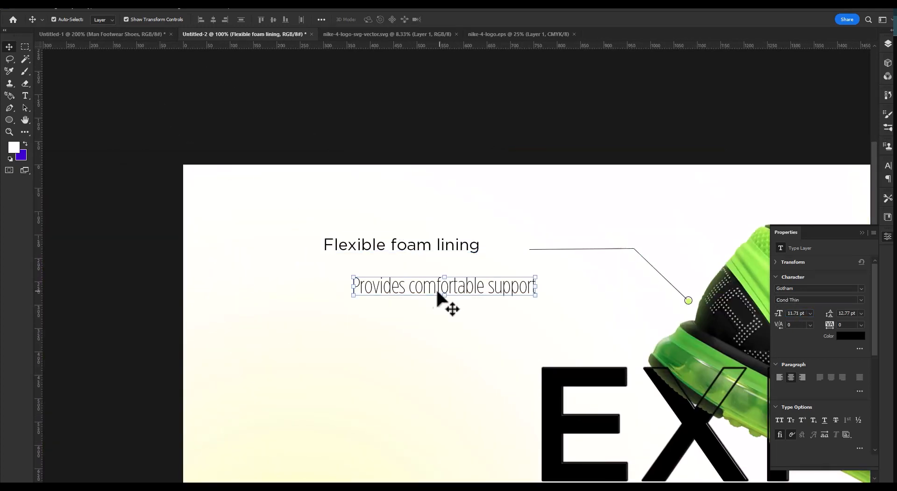
left_click_drag(520, 238, 472, 257)
left_click(473, 257)
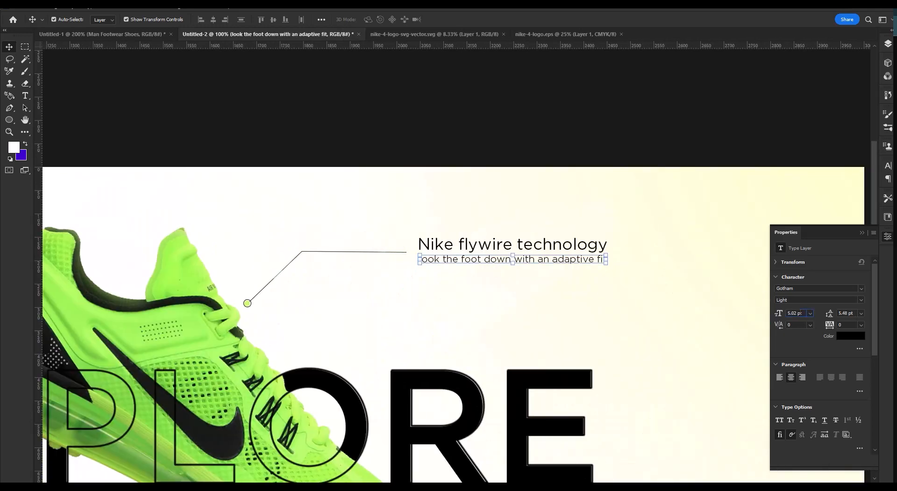
left_click_drag(227, 309, 372, 308)
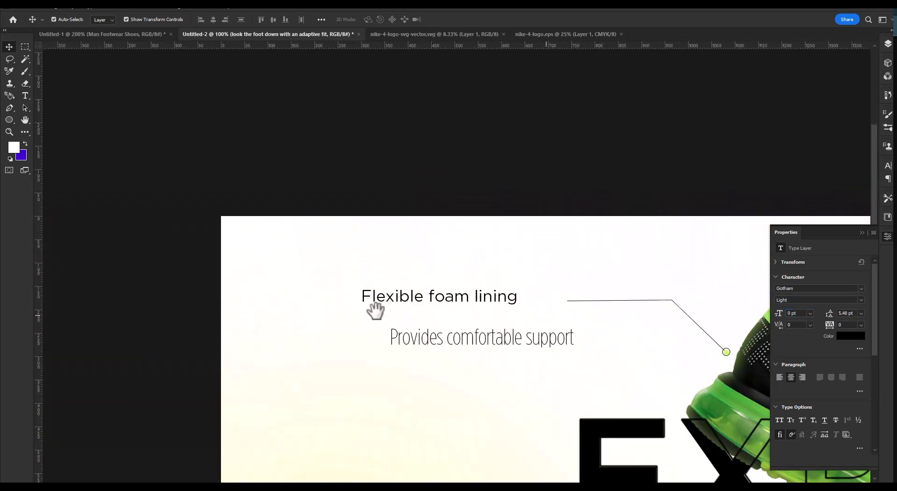
left_click(460, 348)
left_click(862, 302)
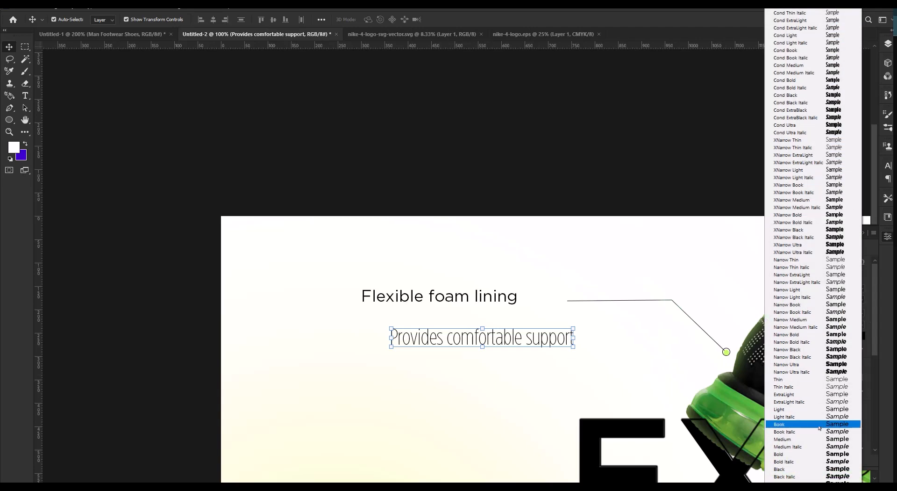
left_click(818, 409)
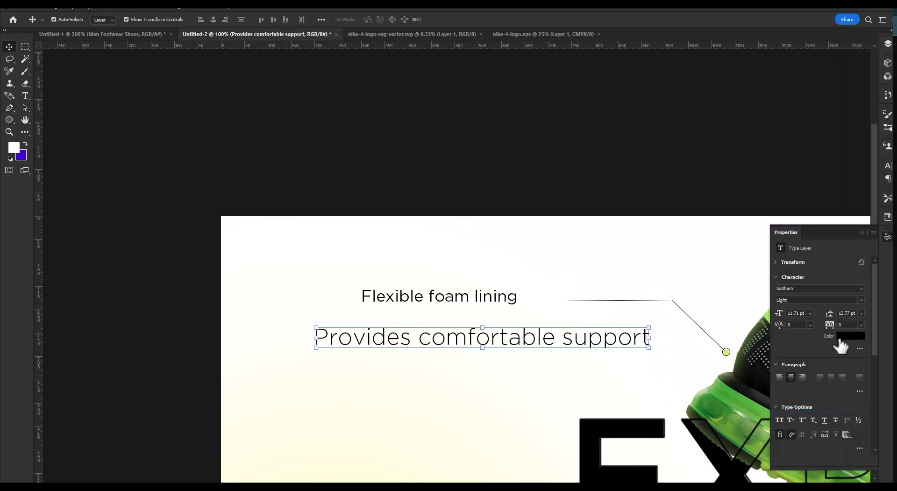
double_click(800, 313)
type("5")
left_click(493, 325)
Move the Provides comfortable support text under Flexible foam lining and scale it to 106.29% to fit the heading's width.
left_click(516, 342)
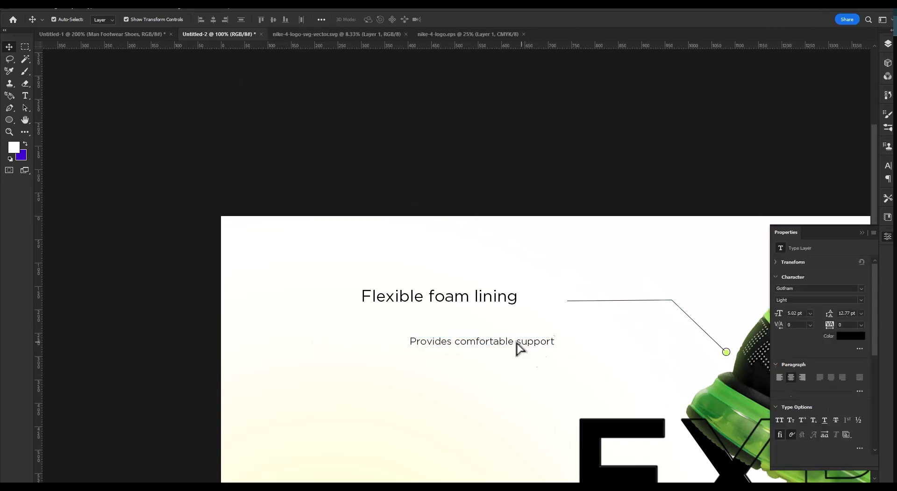
left_click_drag(517, 342, 574, 309)
left_click_drag(480, 328, 518, 327)
left_click_drag(398, 336, 406, 350)
left_click_drag(598, 299, 467, 286, "ctrl")
mouse_move(655, 286)
left_mouse_down()
mouse_move(583, 286)
mouse_move(644, 288)
left_mouse_up()
key("Left")
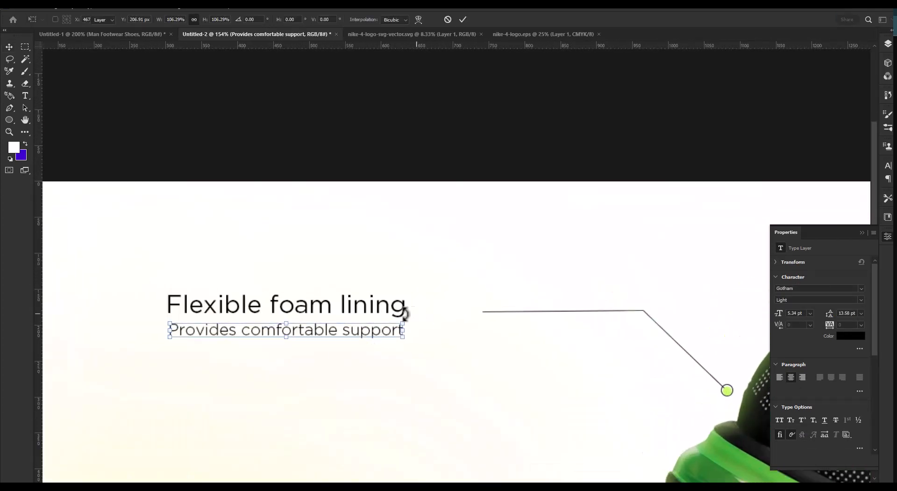
key("Return")
Move the Flexible foam lining heading and its caption together beside the free end of the flipped leader line.
left_click(391, 307, "shift")
left_click_drag(363, 331, 415, 323)
left_click_drag(552, 328, 468, 314, "ctrl")
left_click_drag(491, 324, 464, 321)
left_click(564, 200)
Move the For more Details text to the banner's lower-left corner and set its font style to Ultra.
left_click_drag(457, 425, 239, 341)
left_click(861, 300)
left_click(862, 300)
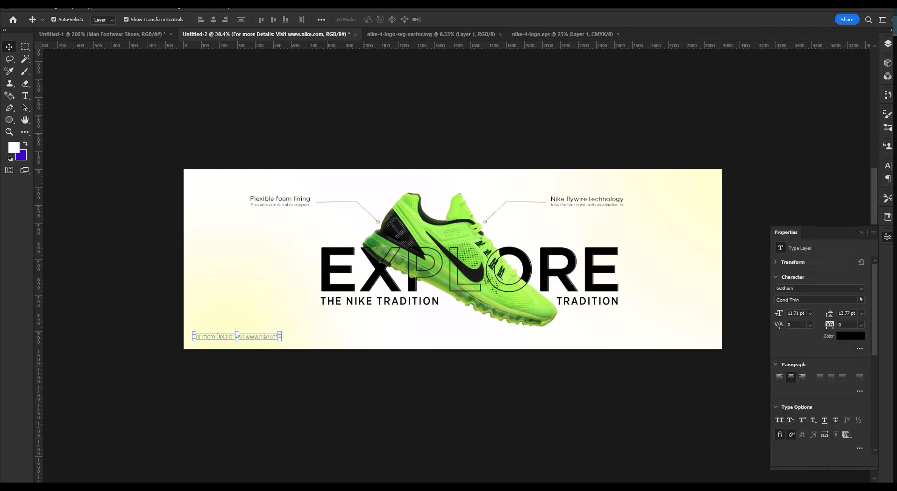
left_click(861, 299)
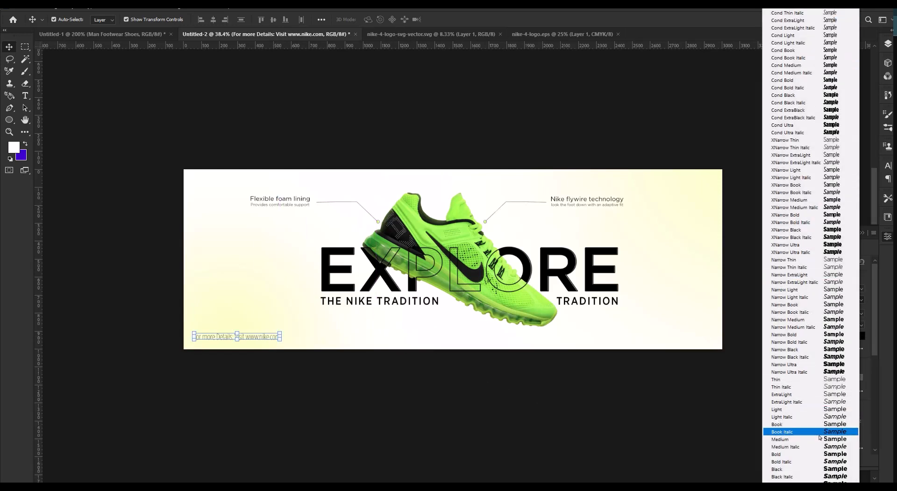
left_click(822, 481)
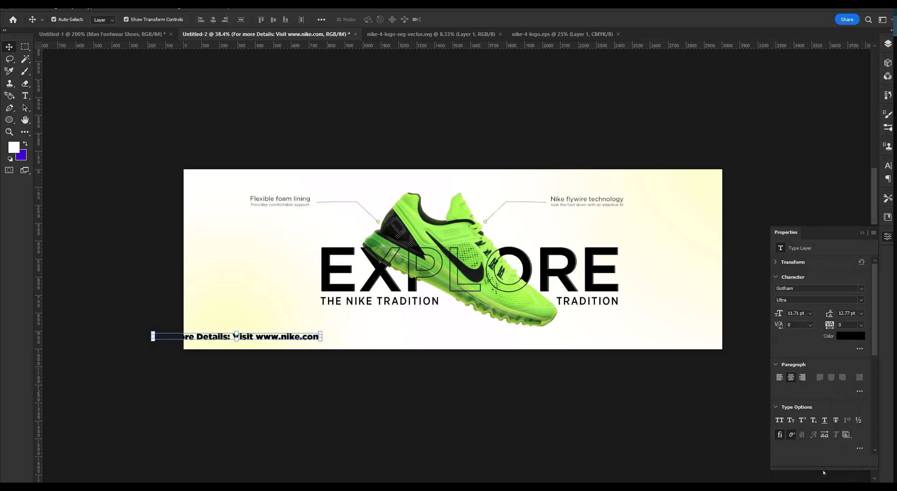
left_click_drag(277, 337, 320, 339)
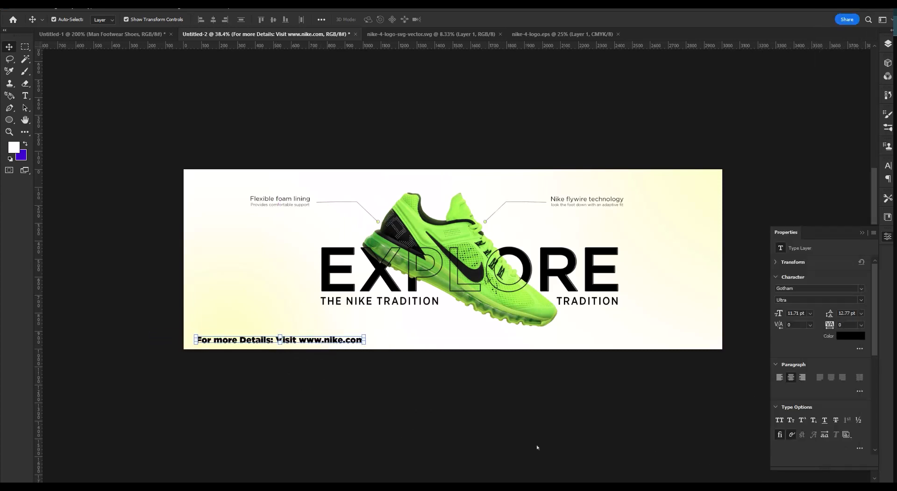
Try the Black font style on the For more Details text and settle on Medium.
left_click(861, 300)
left_click(794, 469)
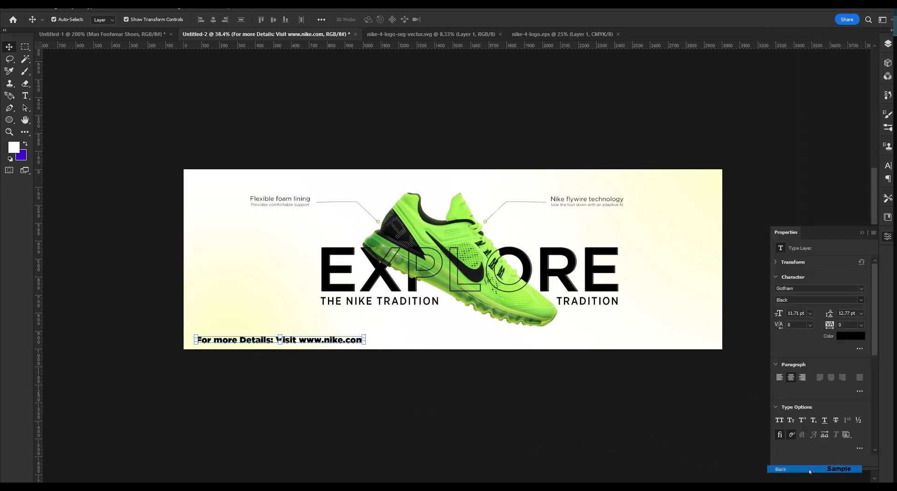
left_click(861, 300)
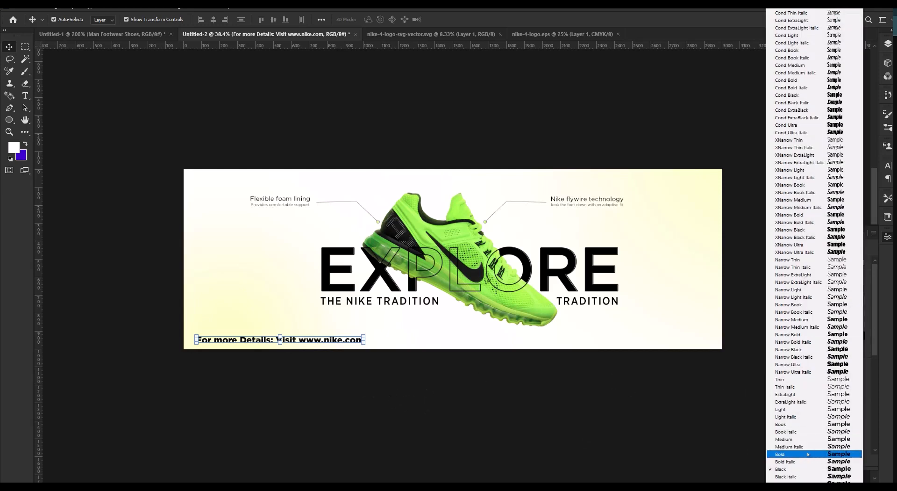
left_click(794, 449)
Scale the For more Details text to 67.53% and position it just inside the banner's lower-left corner.
scroll(264, 330, "up", 3)
key("ctrl+t")
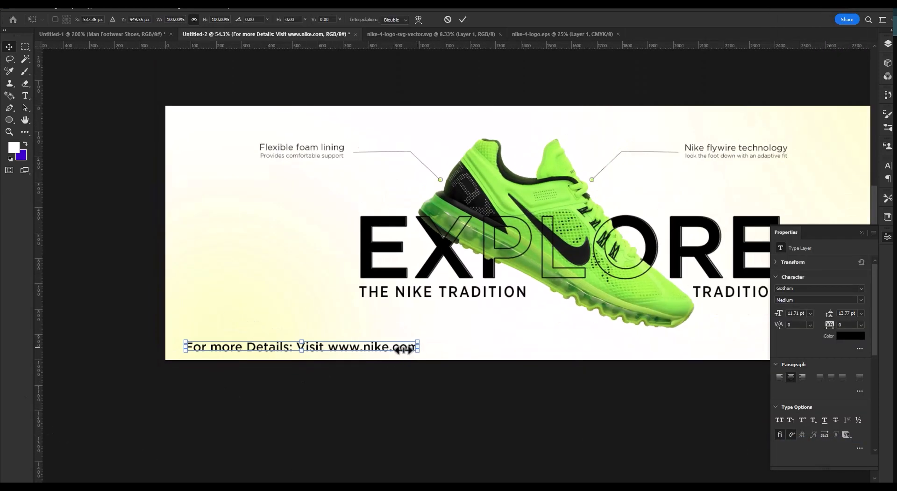
left_click_drag(419, 351, 313, 357)
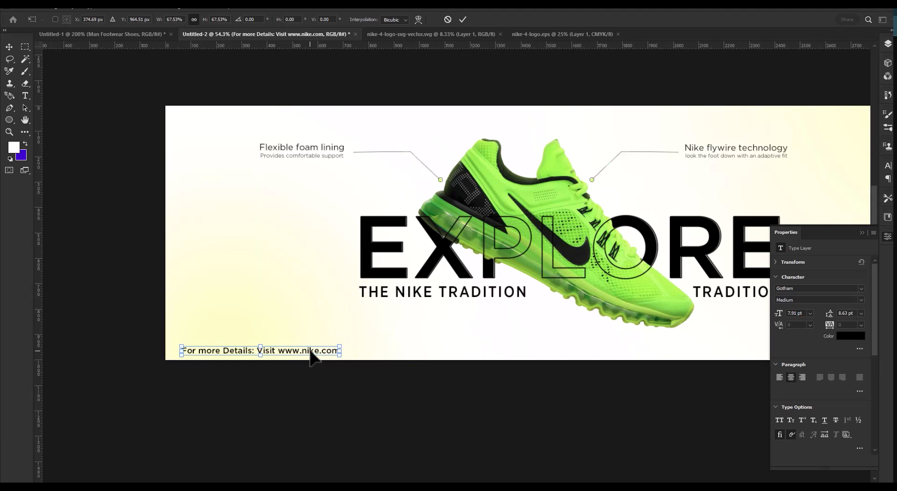
key("Return")
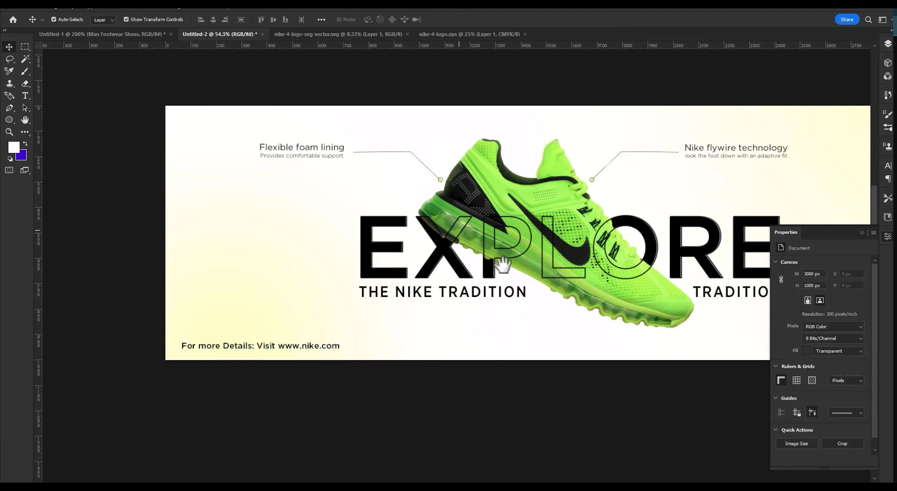
Place the black Nike logo in the banner's upper-right corner and shift it slightly toward the right edge.
left_click_drag(748, 195, 516, 267)
left_click(887, 46)
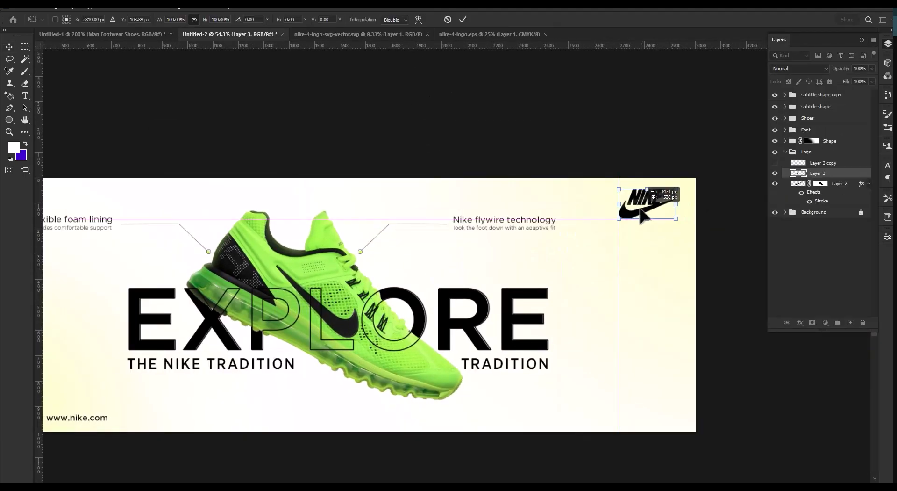
key("Return")
left_click(776, 173)
left_click(776, 174)
left_click(824, 258)
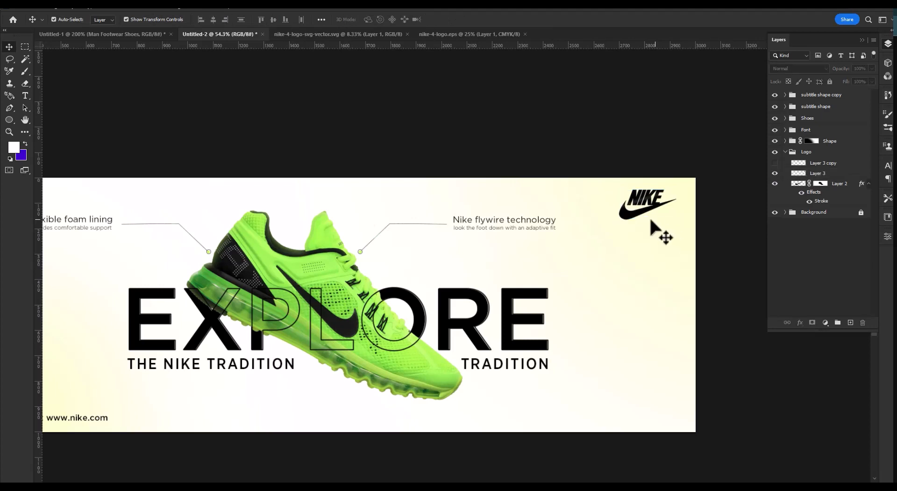
left_click(647, 210)
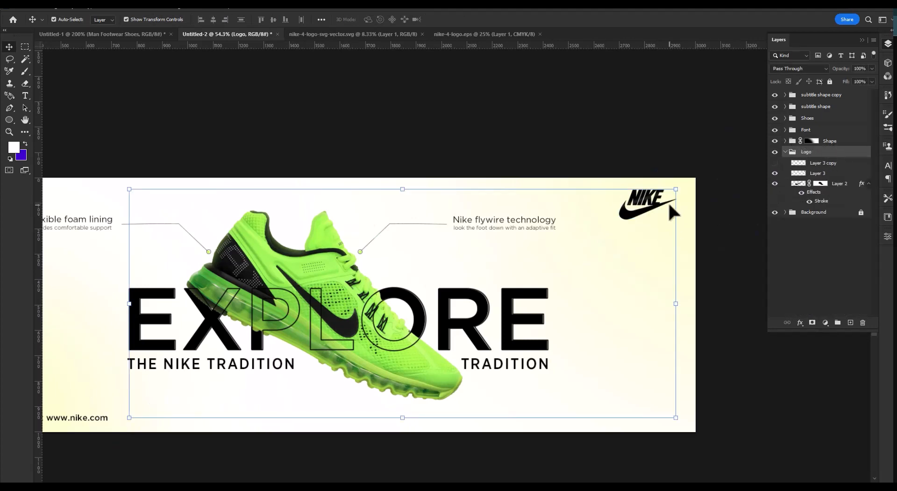
left_click_drag(673, 213, 679, 212)
left_click(647, 112)
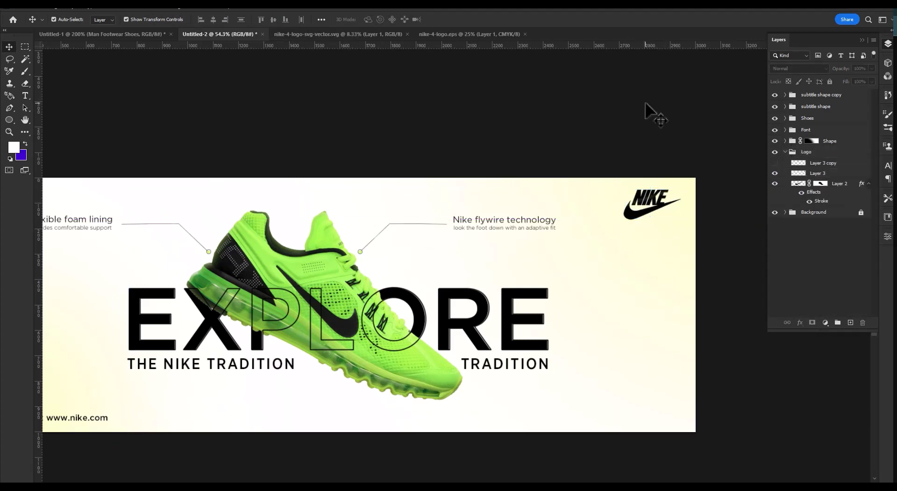
Collapse the Logo layer group.
left_click(789, 153)
left_click(785, 152)
left_click(813, 171)
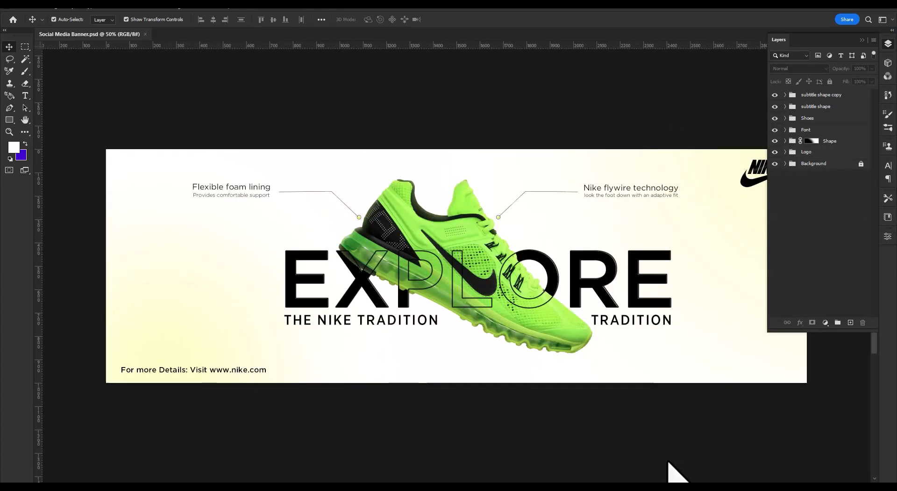
Add a blank layer directly below the Shoes layer in the Shoes group and make it active.
left_click(559, 341)
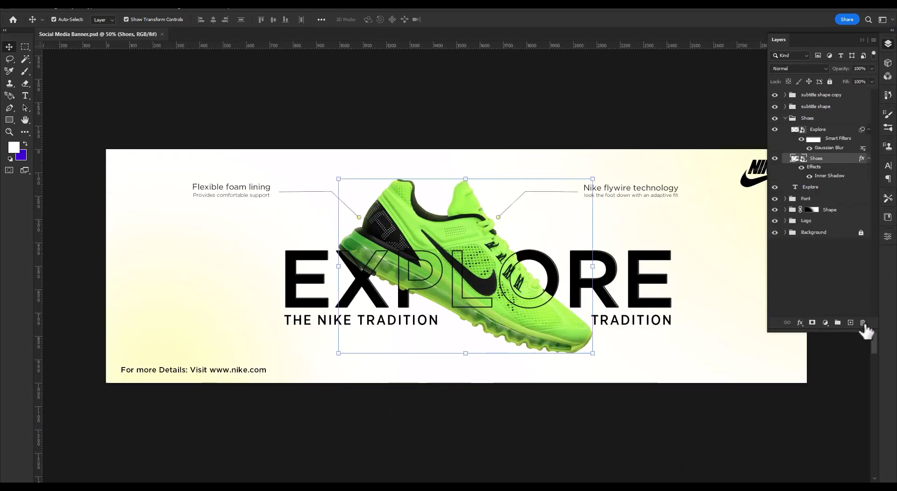
left_click(851, 323)
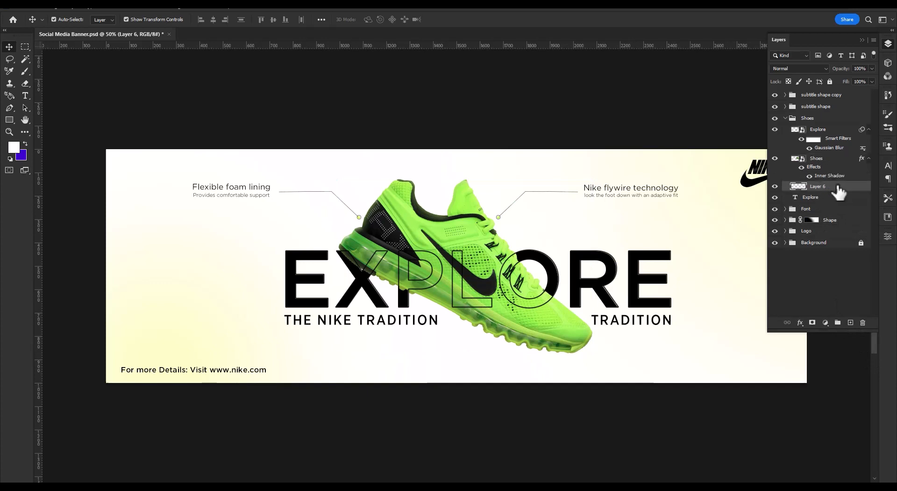
left_click(536, 340)
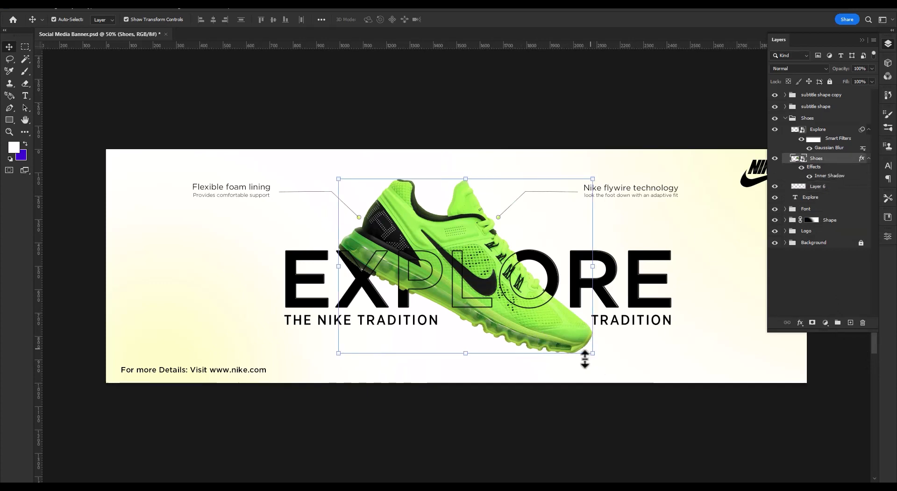
left_click(824, 187)
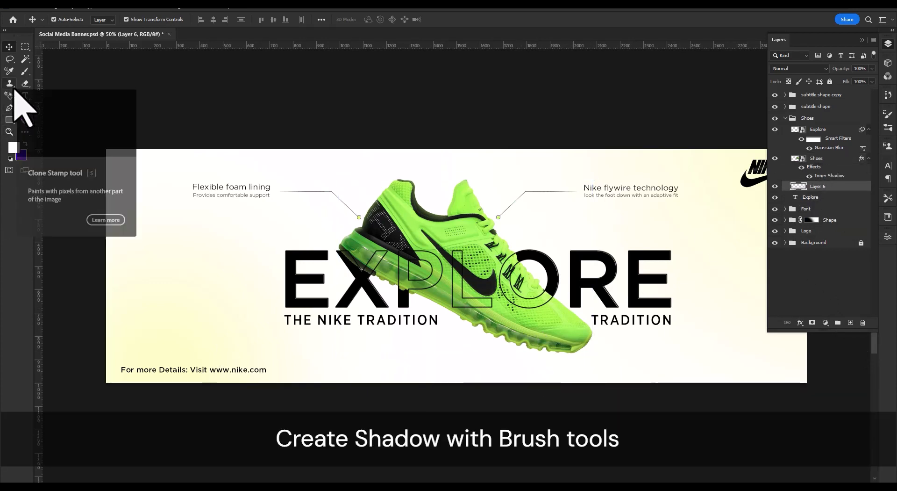
Reset the colours to black and white and paint one soft 175 px black brush dab in the empty area beside EXPLORE.
left_click(25, 71)
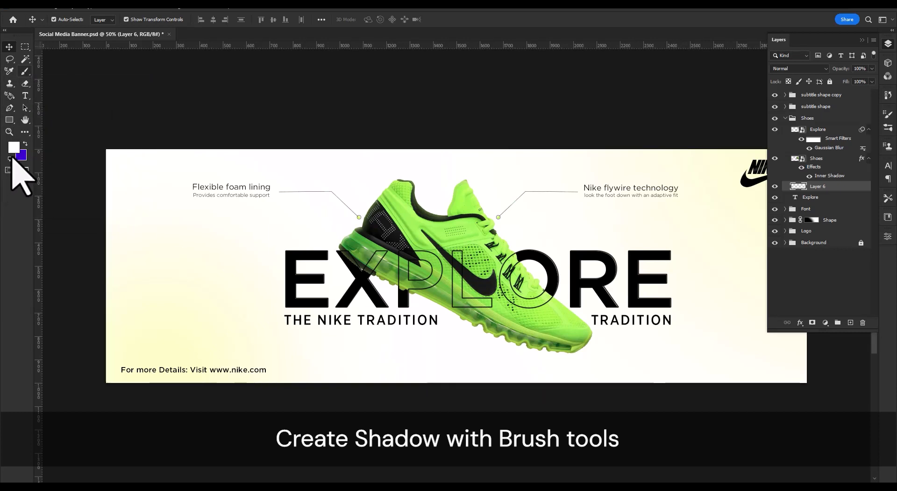
left_click(10, 159)
left_click(218, 289)
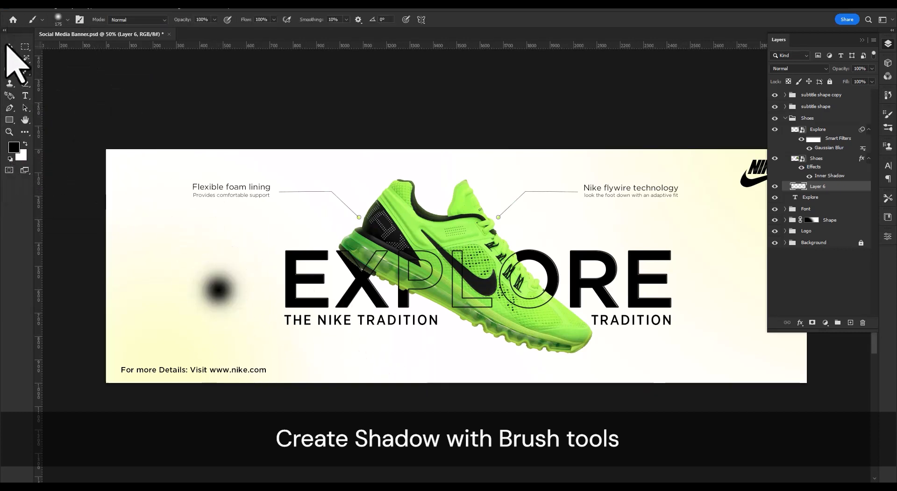
Transform the black dab into a wide, flat shadow ellipse and place it beneath the toe of the shoe.
key("ctrl+t")
left_click_drag(210, 290, 587, 363)
left_click_drag(579, 329, 582, 388)
mouse_move(587, 390)
left_mouse_down()
mouse_move(566, 363)
mouse_move(581, 363)
mouse_move(369, 367)
left_mouse_up()
left_click_drag(503, 371, 576, 369)
left_click(462, 20)
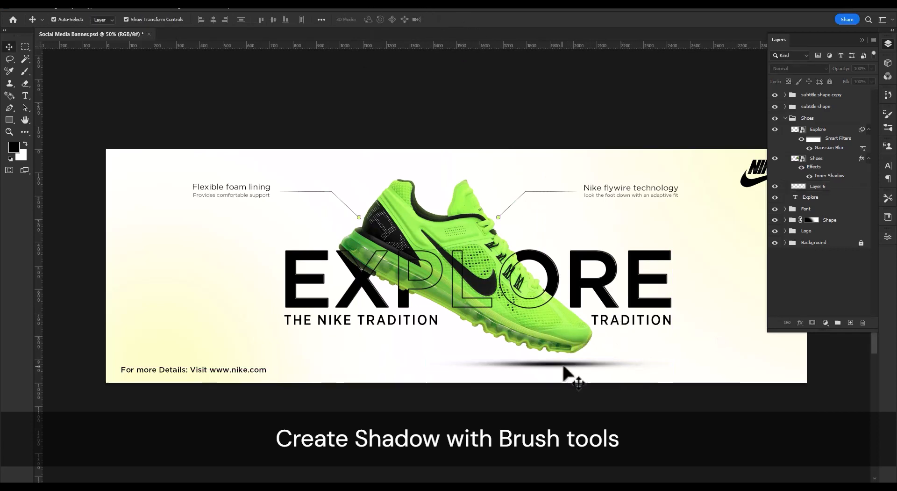
Move the shadow slightly up, closer to the shoe's sole, and deselect it.
left_click(564, 367)
mouse_move(572, 369)
left_mouse_down()
mouse_move(594, 369)
mouse_move(576, 367)
left_mouse_up()
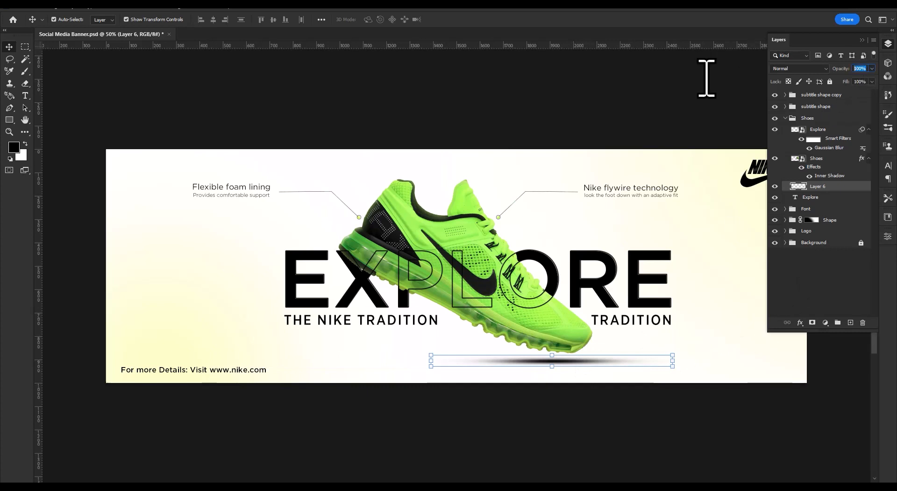
left_click(683, 320)
left_click_drag(683, 354, 578, 358)
left_click_drag(627, 343, 555, 349)
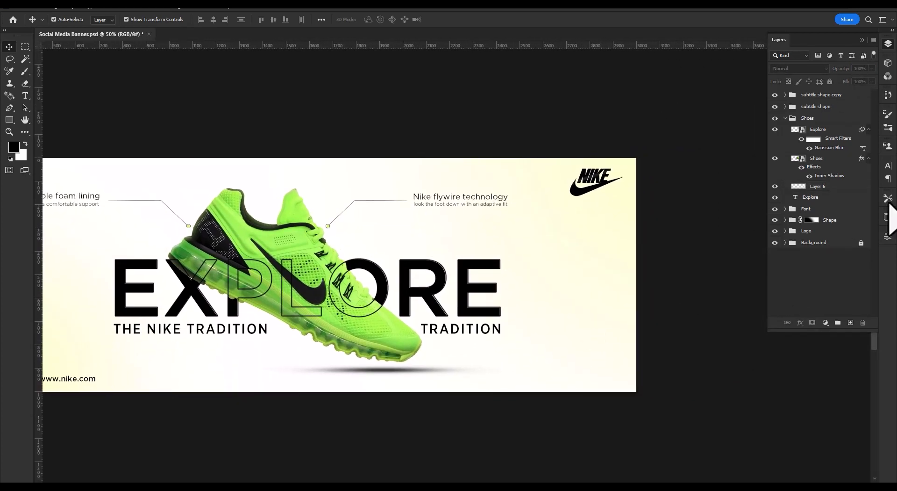
Collapse the Shoes group and draw a black rectangle about 311 by 84 px in the banner's lower-right corner.
left_click(810, 97)
left_click(830, 267)
left_click(785, 118)
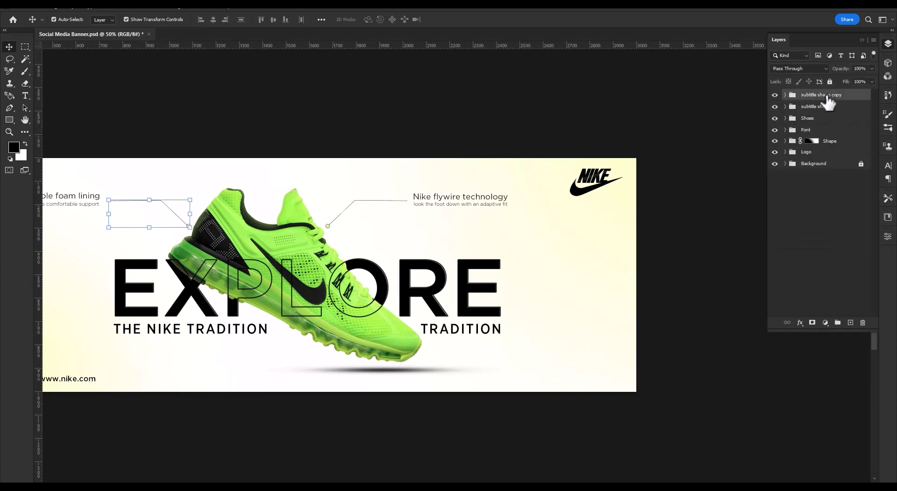
key("u")
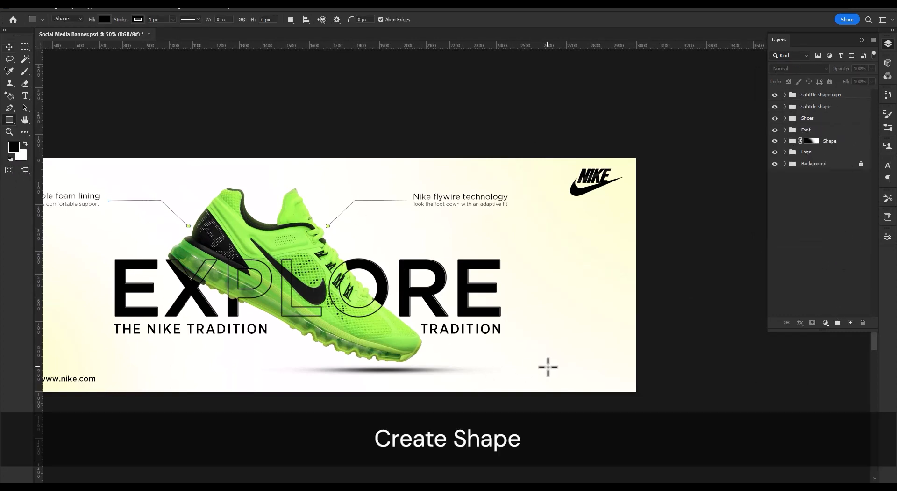
left_click_drag(572, 373, 611, 382)
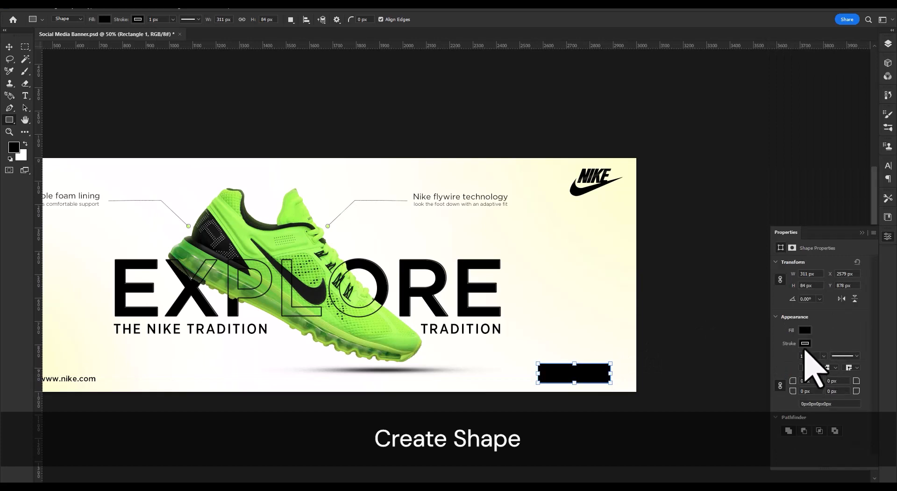
Remove the black rectangle's stroke and round all its corners to 42 px to form a pill-shaped button.
left_click(804, 348)
left_click(772, 338)
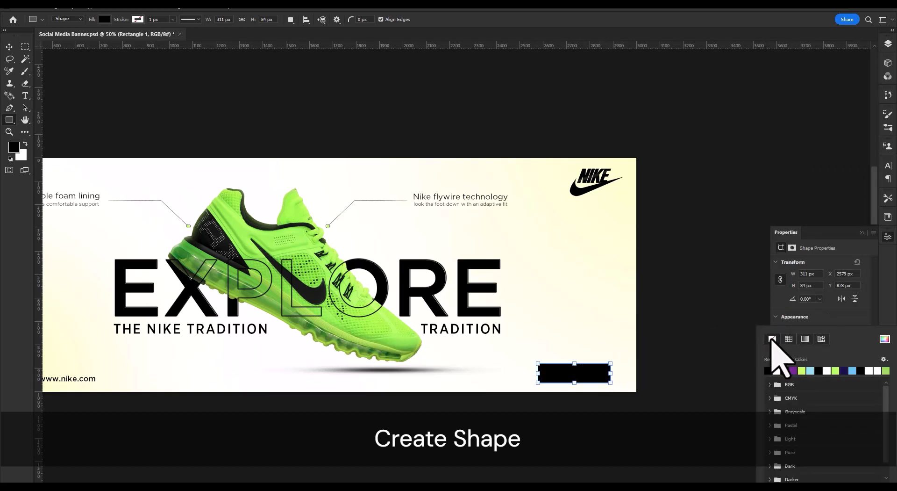
left_click(855, 320)
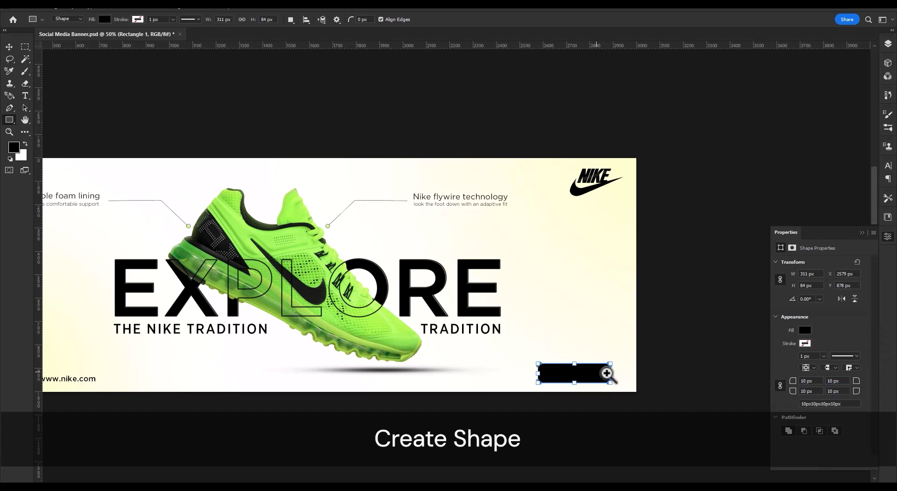
left_click_drag(606, 372, 614, 384)
left_click_drag(616, 328, 350, 377)
scroll(490, 321, "down", 5)
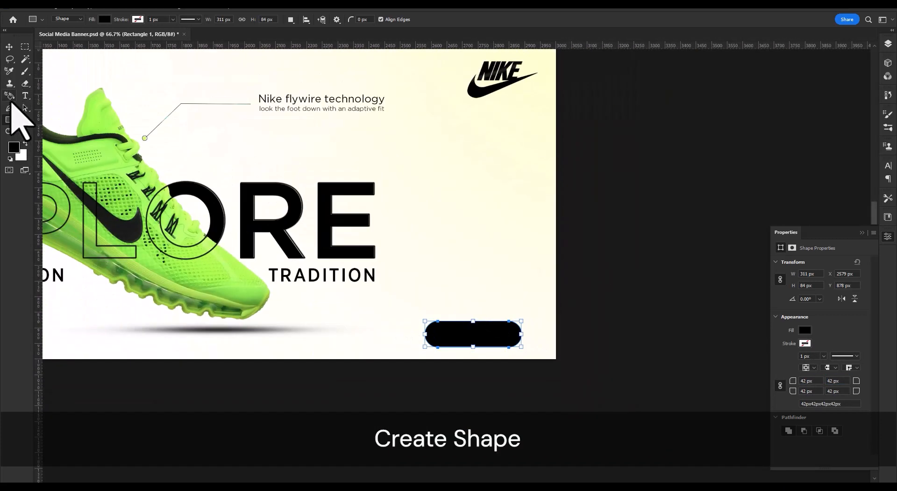
Add the text Shop Now in white, centred inside the black pill shape.
left_click(25, 95)
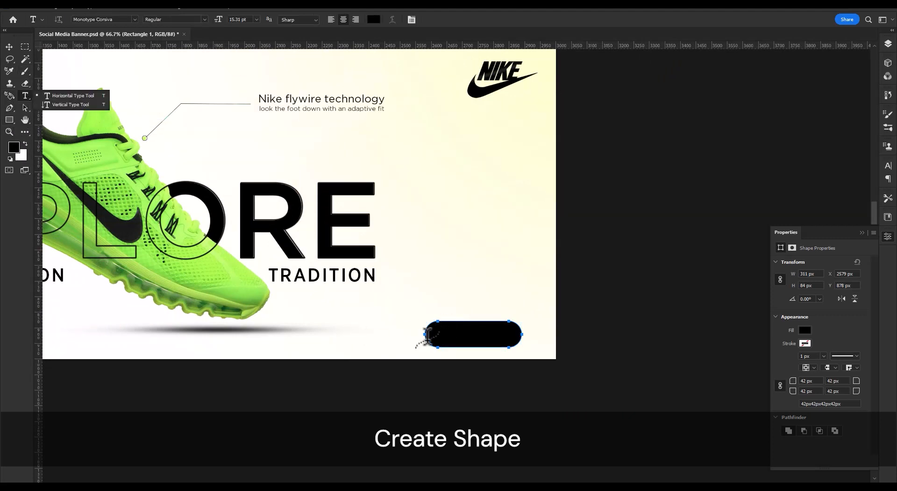
left_click(442, 333)
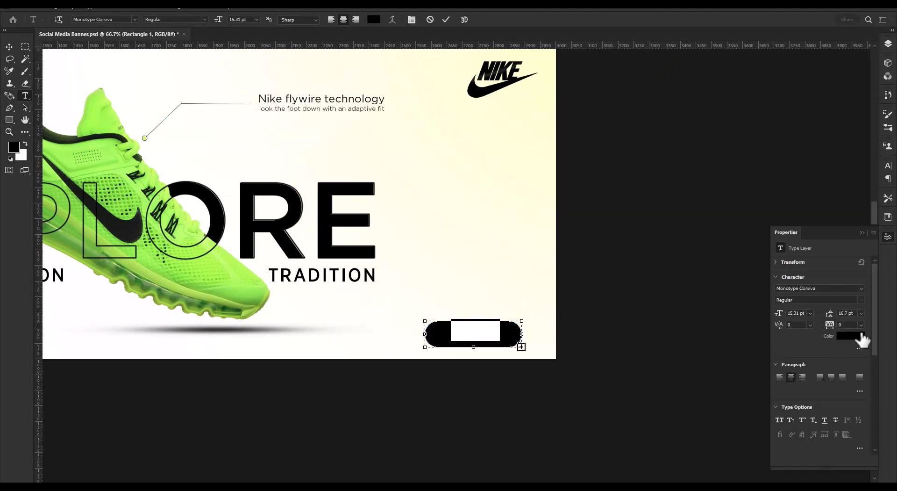
left_click(862, 335)
left_click(576, 126)
left_click(783, 118)
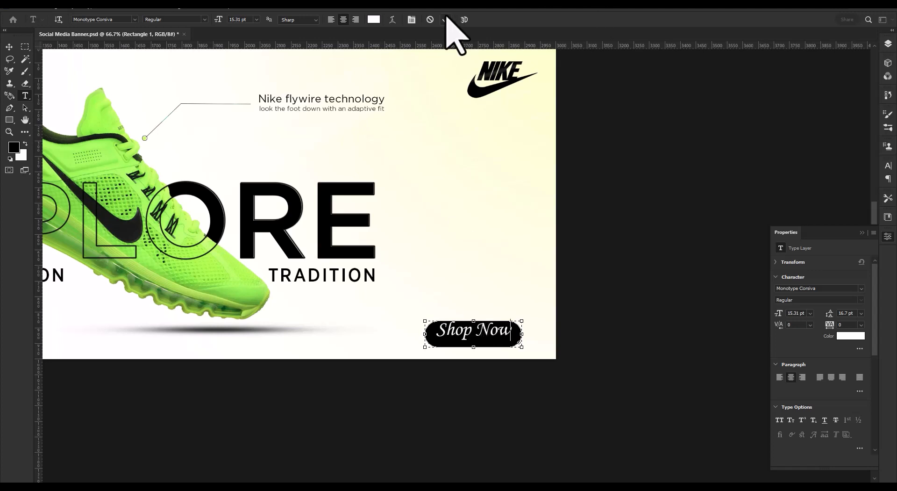
Change the Shop Now text to the Gotham font in the Narrow Bold style.
key("ctrl+a")
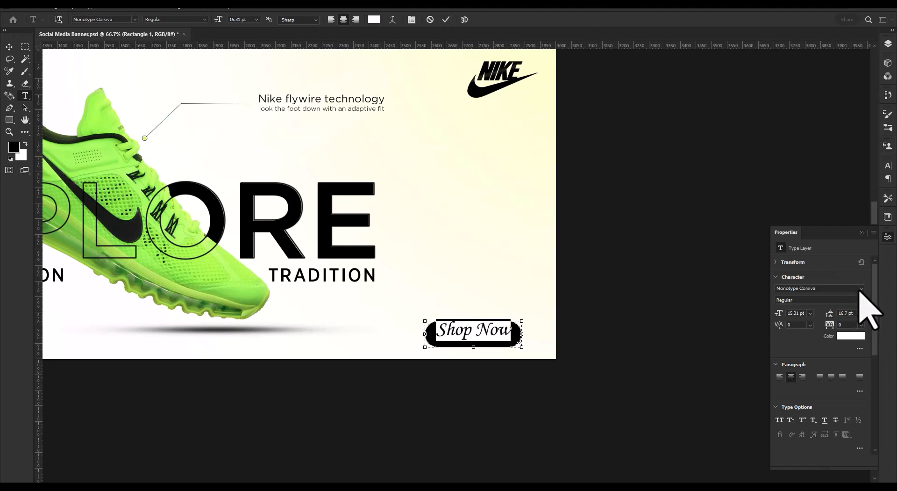
left_click(861, 288)
left_click(835, 37)
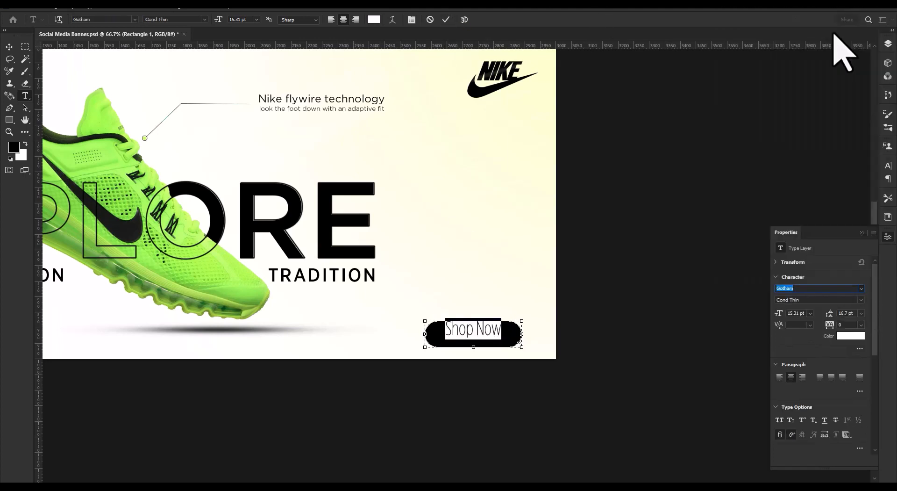
left_click(861, 300)
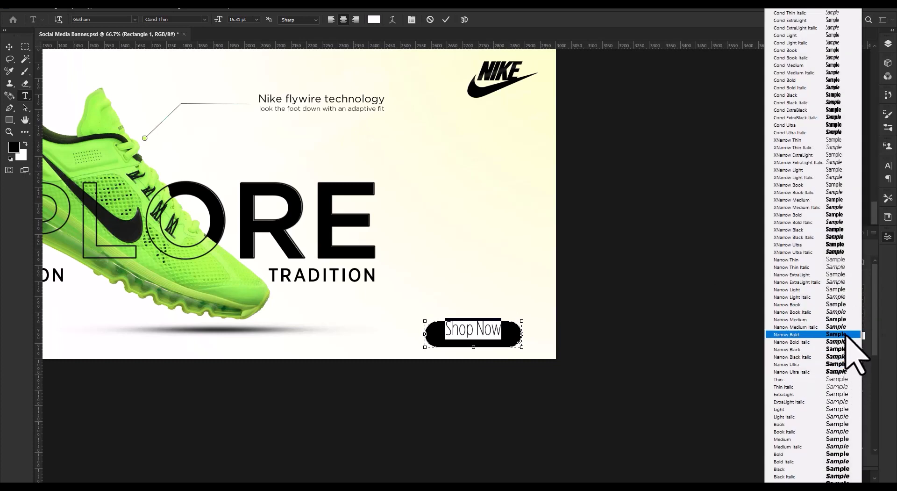
left_click(846, 334)
left_click(861, 300)
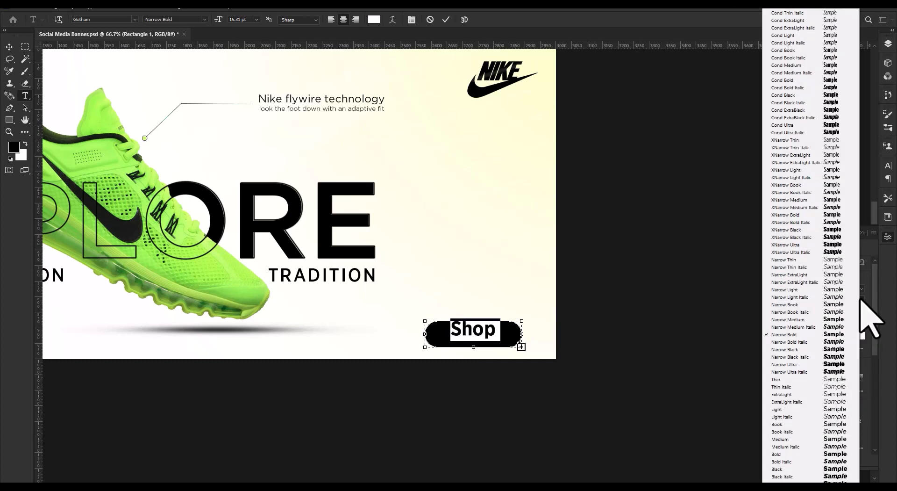
left_click(671, 452)
Switch the Shop Now text to the Book style, set its size to 8 pt and commit it.
left_click(861, 313)
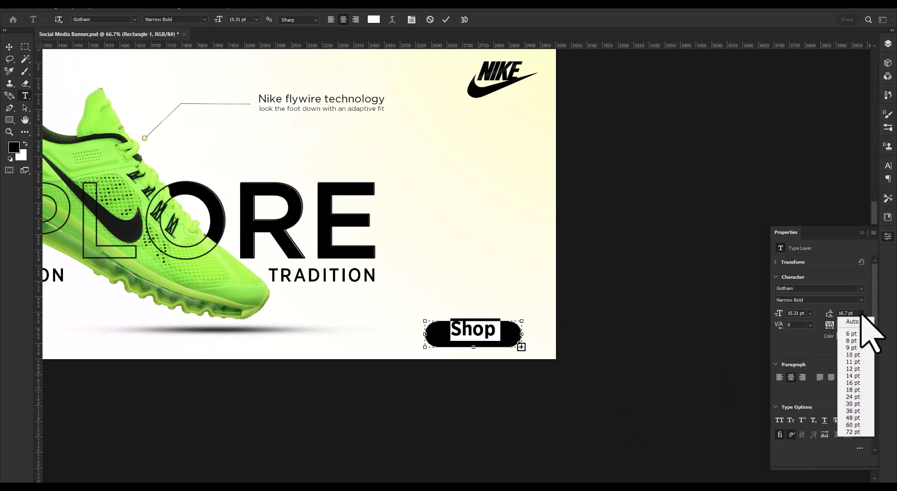
left_click(861, 313)
left_click(861, 299)
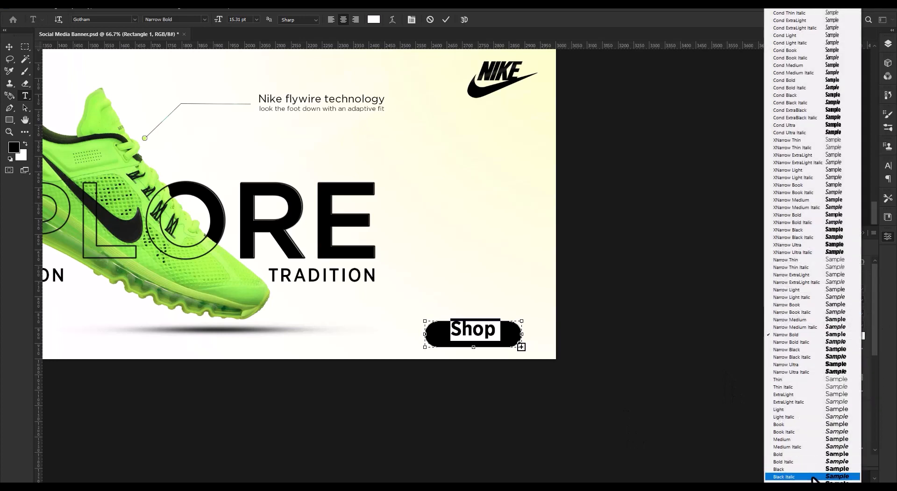
left_click(816, 424)
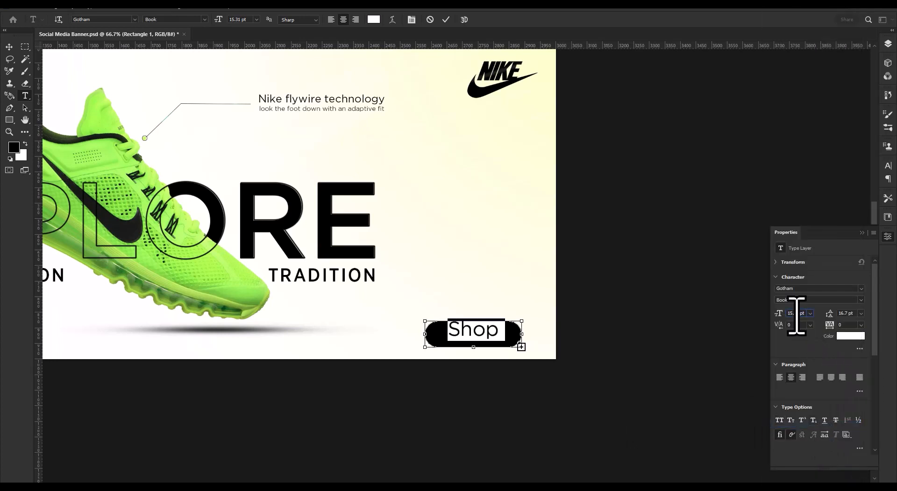
type("8")
key("Return")
left_click(446, 20)
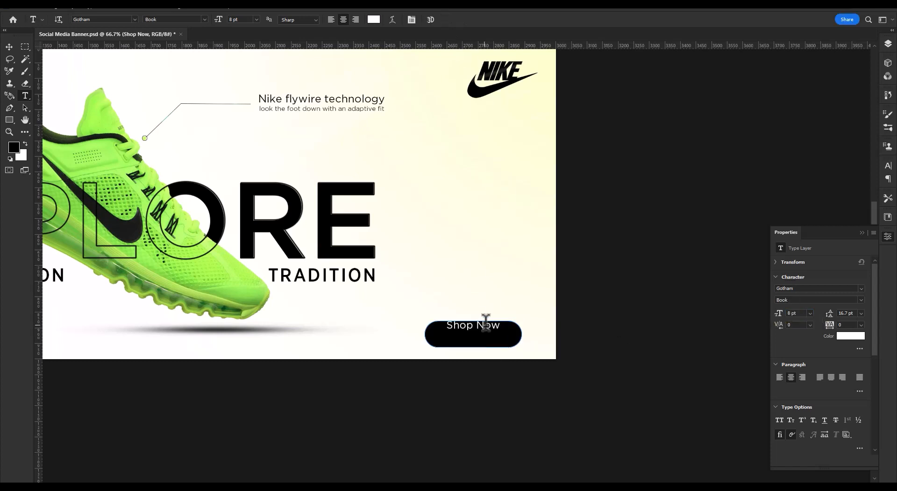
Move the Shop Now text down to the middle of the black pill button.
left_click(9, 46)
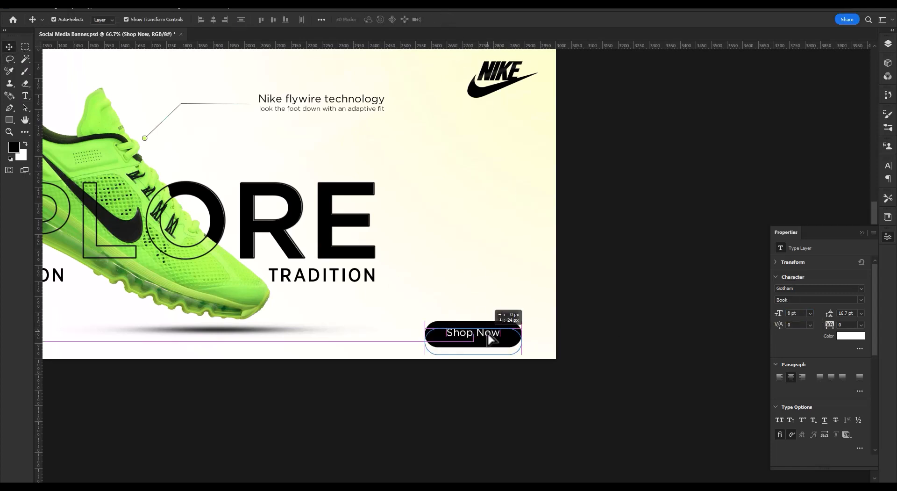
left_click(484, 334, "ctrl")
left_click(484, 334, "ctrl")
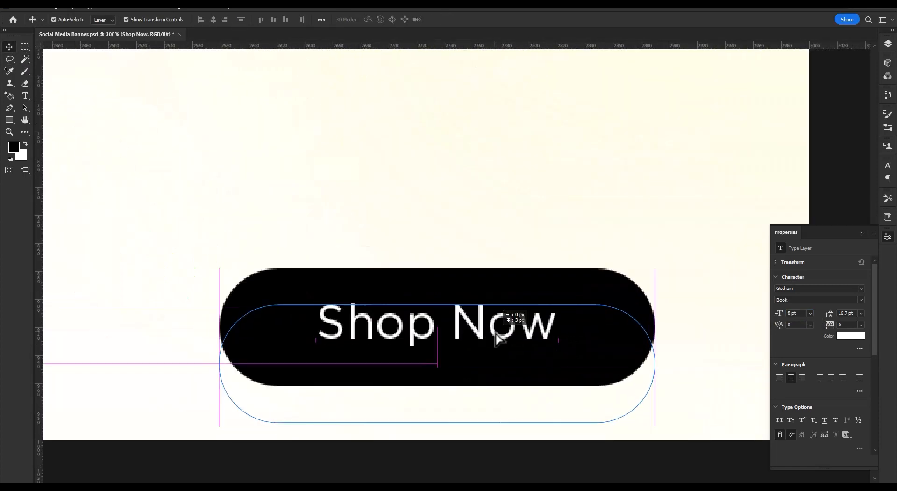
Set the Shop Now text to the Bold style at 12 pt.
left_click(859, 348)
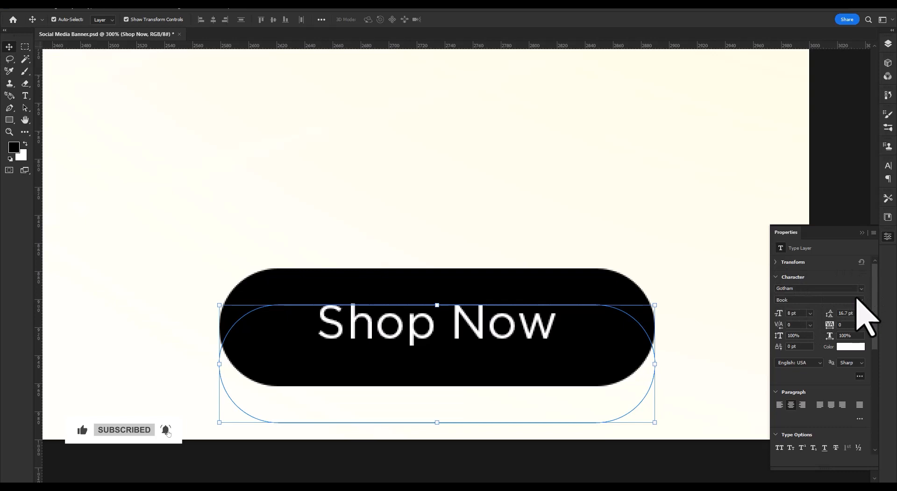
left_click(836, 300)
left_click(834, 460)
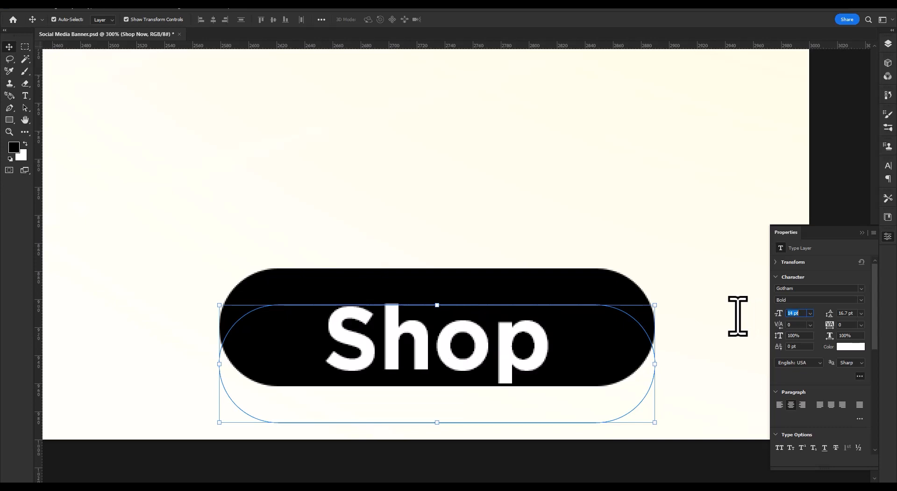
key("Down")
key("Down")
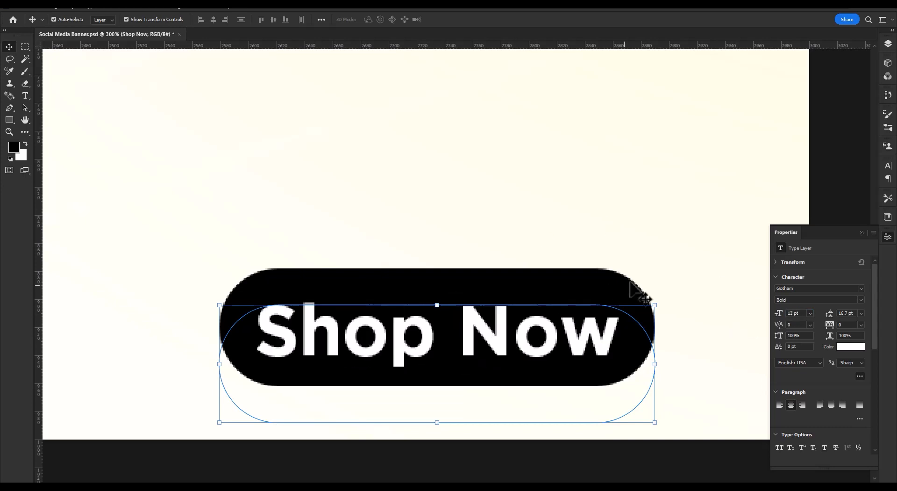
Shift the Shop Now text slightly up to centre it vertically in the button, and deselect it.
left_click(629, 283)
left_click_drag(577, 359, 580, 351)
left_click(720, 284)
left_click(504, 265, "ctrl+alt")
left_click(505, 265, "ctrl+alt")
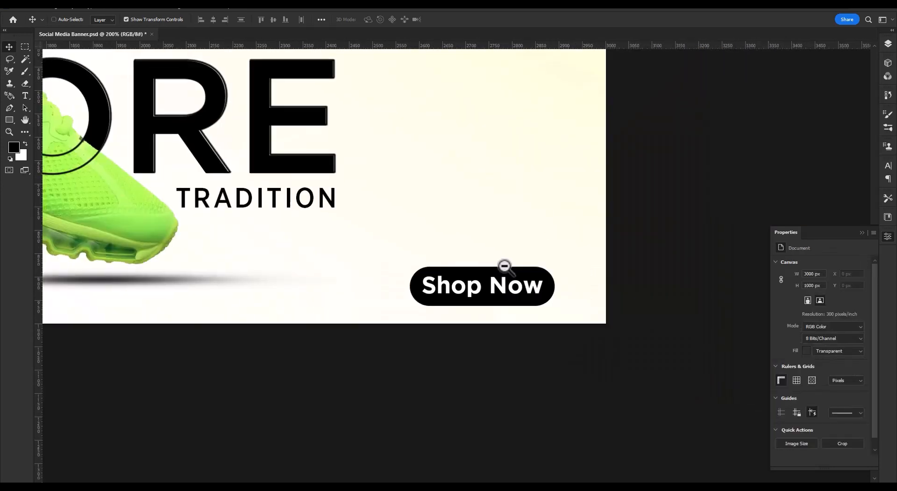
left_click(504, 266, "ctrl+alt")
left_click(505, 266, "ctrl+alt")
left_click_drag(444, 294, 511, 320)
left_click(511, 317, "ctrl+alt")
left_click_drag(502, 284, 553, 254)
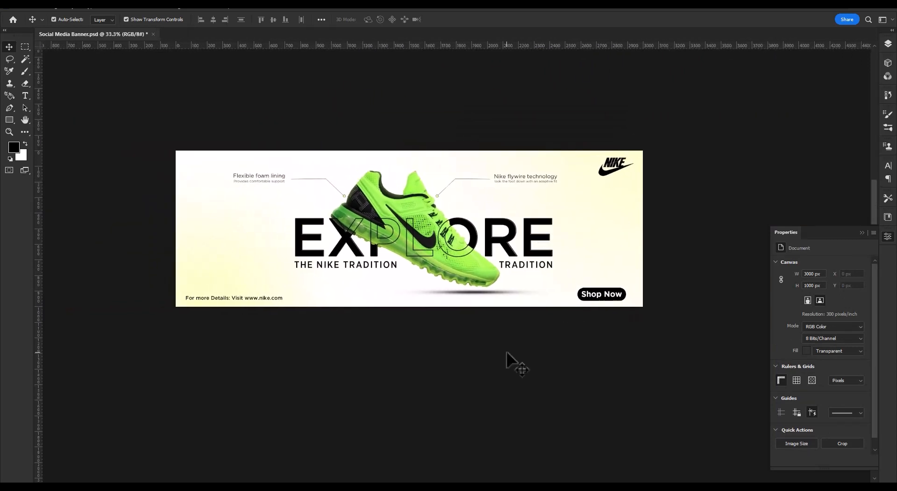